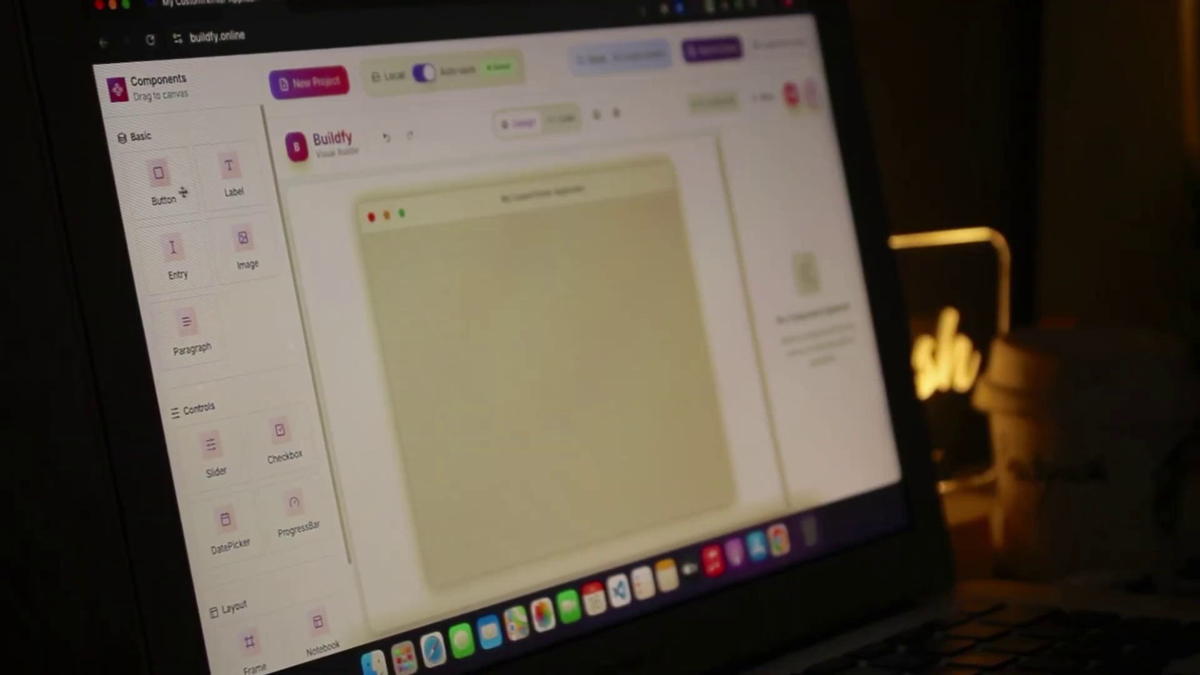
Drop a Button component into the centre of the empty app window
left_click_drag(160, 182, 569, 371)
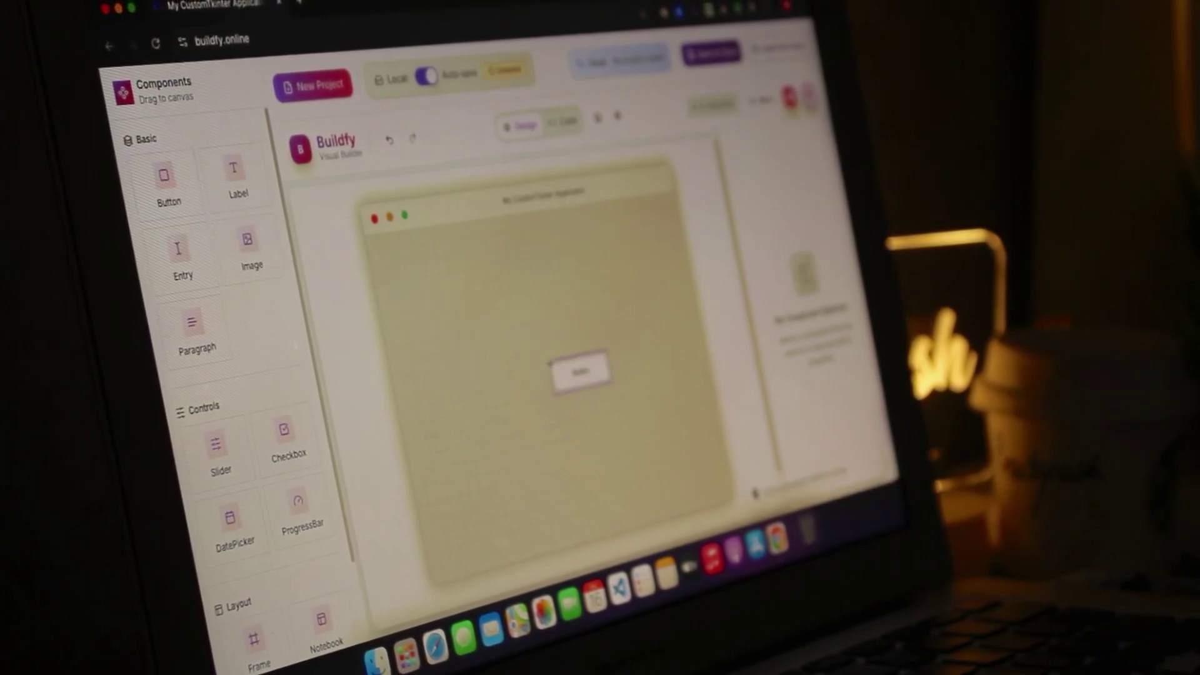
left_click(575, 372)
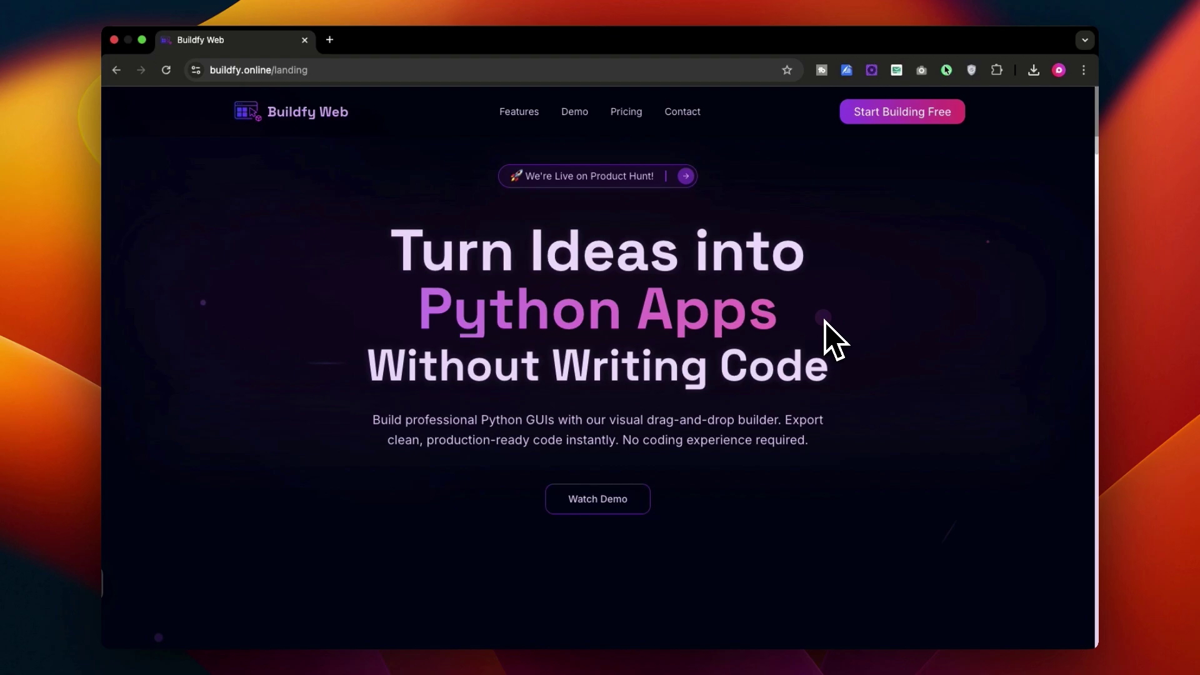
Look over the Buildfy landing page and choose Start Building Free
scroll(824, 341, "down", 10)
scroll(777, 412, "up", 10)
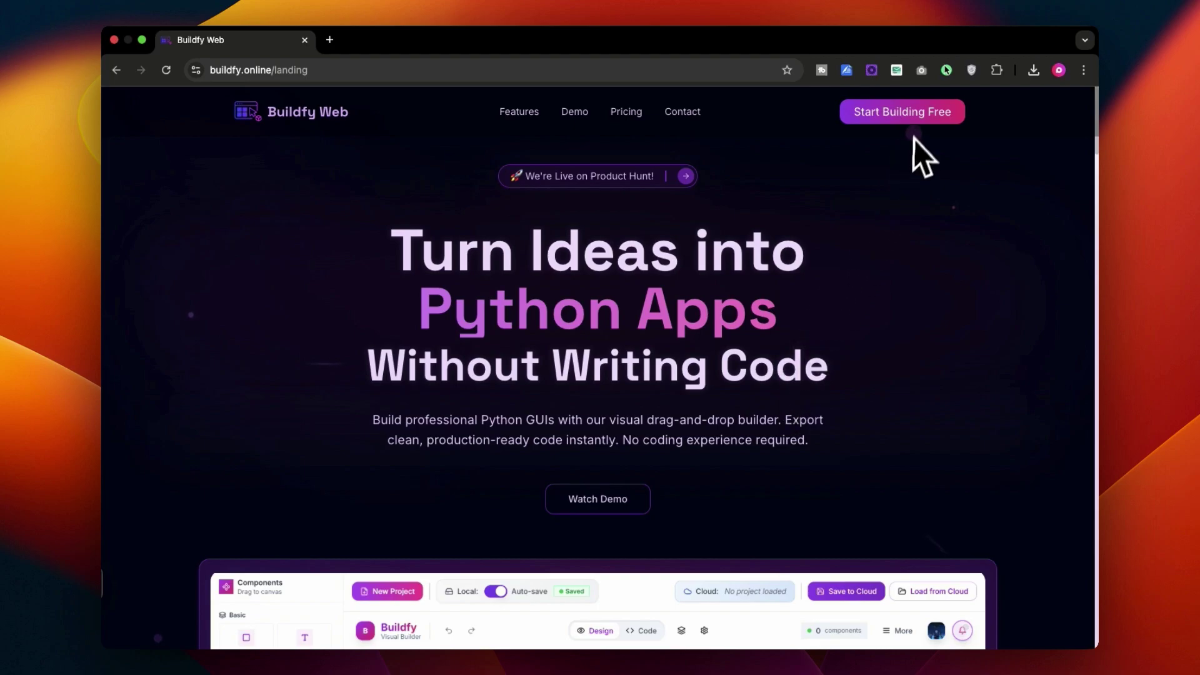
left_click(916, 122)
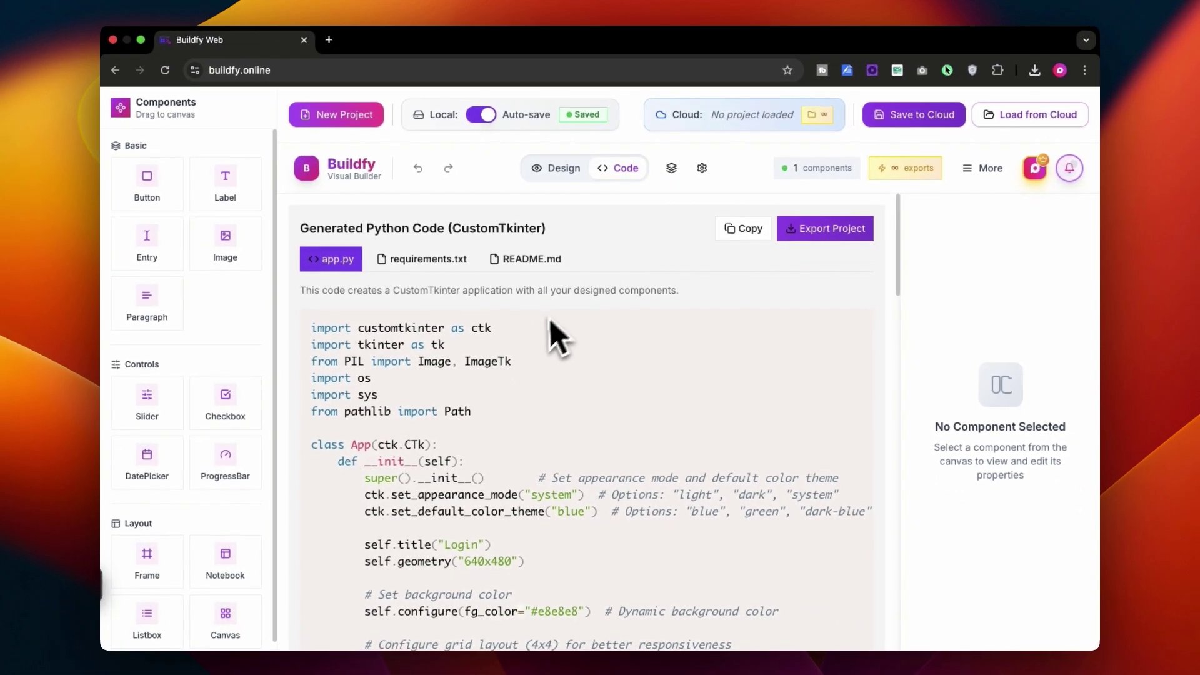
Review requirements.txt, README.md and app.py, then scroll through the usage guide
scroll(534, 394, "down", 4)
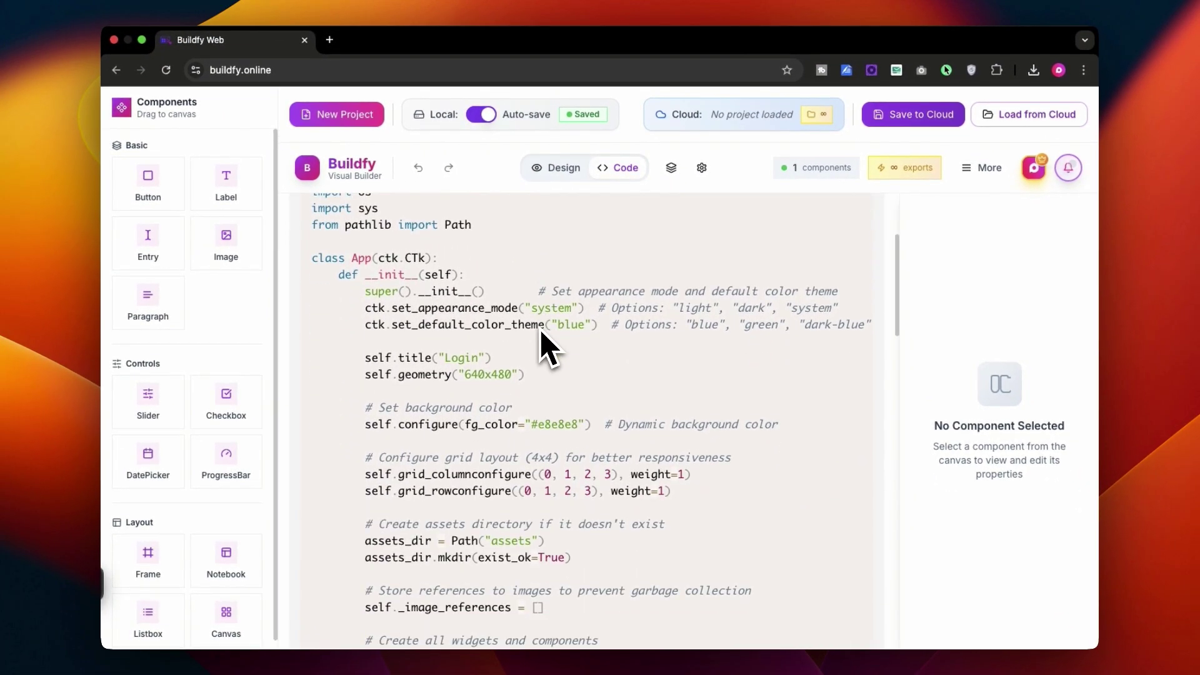
scroll(547, 350, "up", 3)
left_click(423, 259)
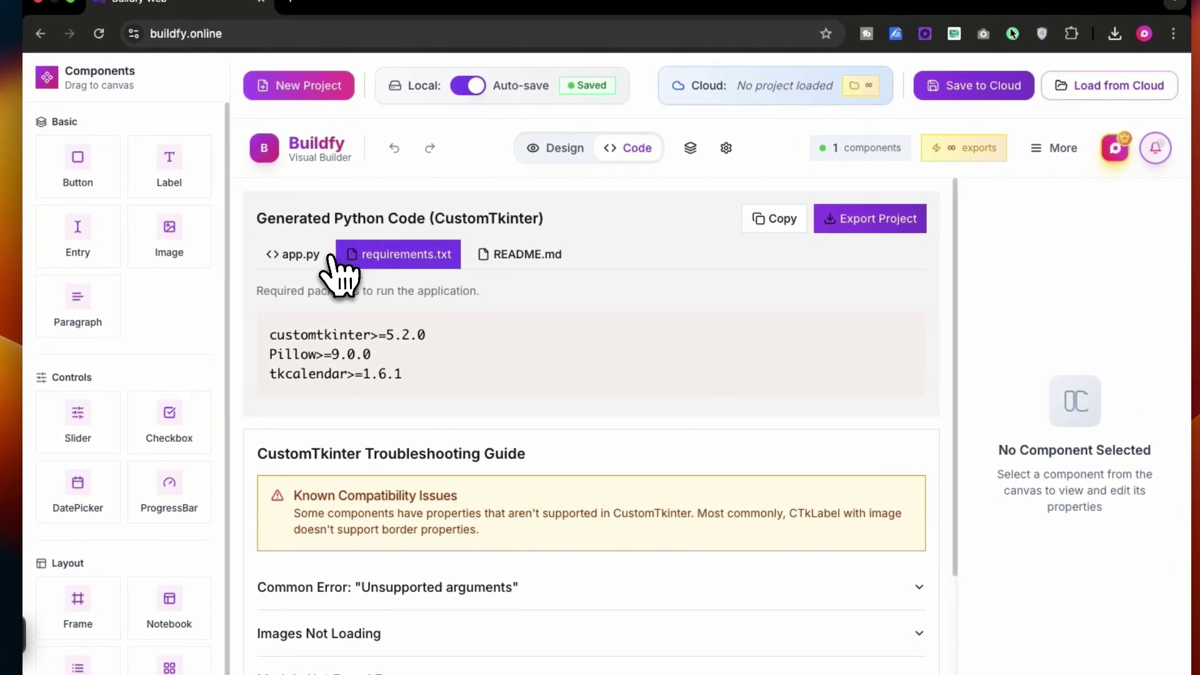
left_click(519, 254)
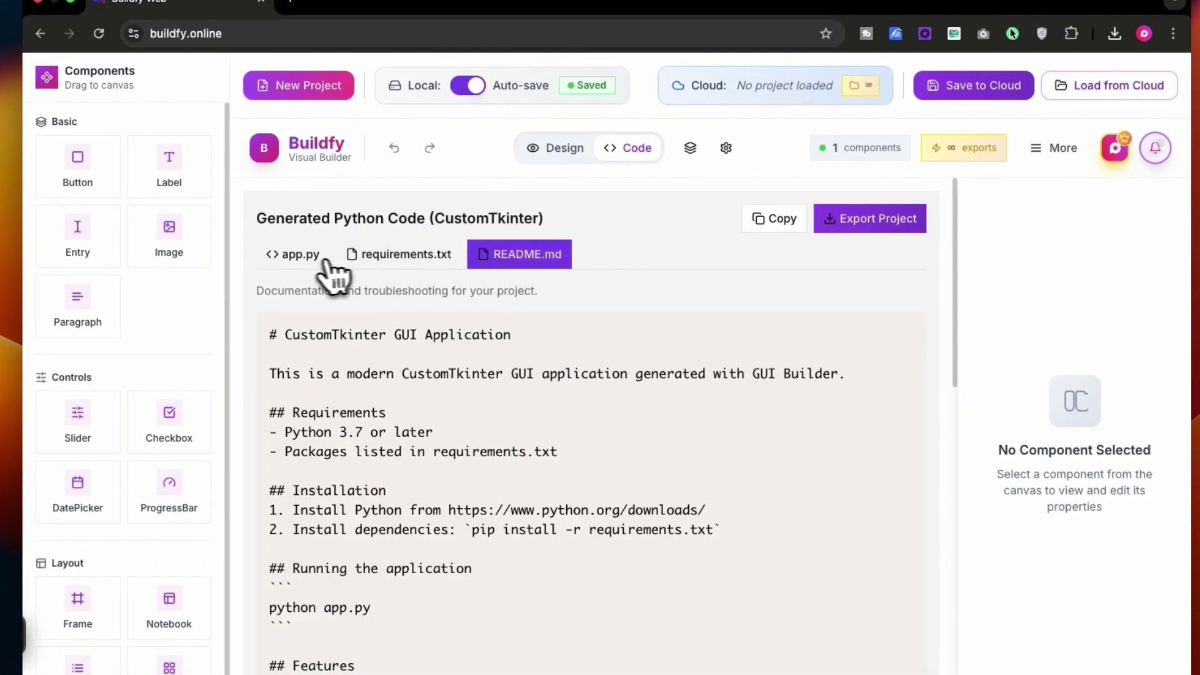
left_click(306, 254)
scroll(400, 290, "down", 5)
scroll(422, 294, "down", 10)
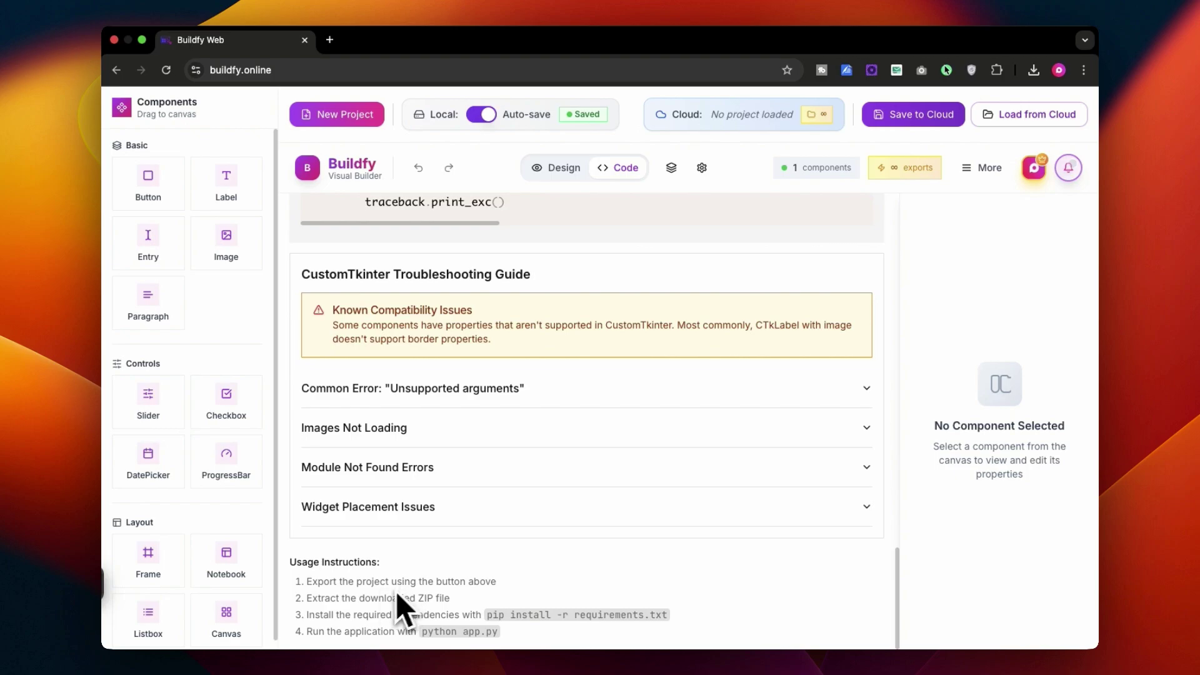
Return to the Design canvas and briefly check the Layers list
left_click(559, 169)
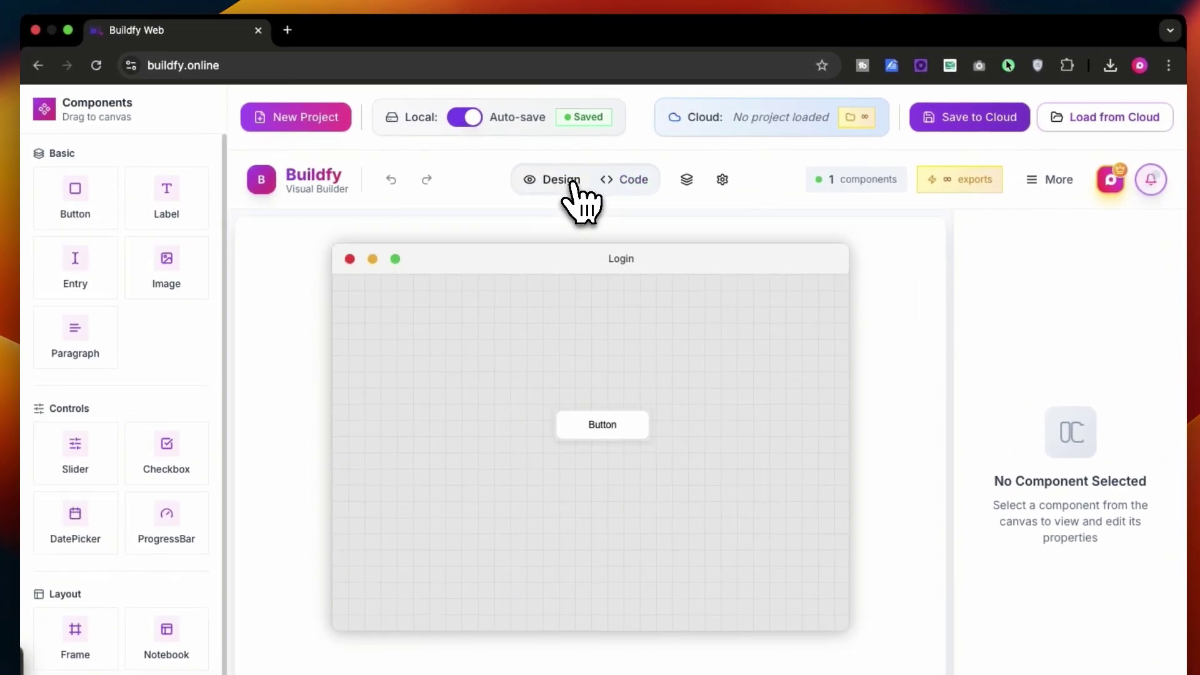
left_click(687, 179)
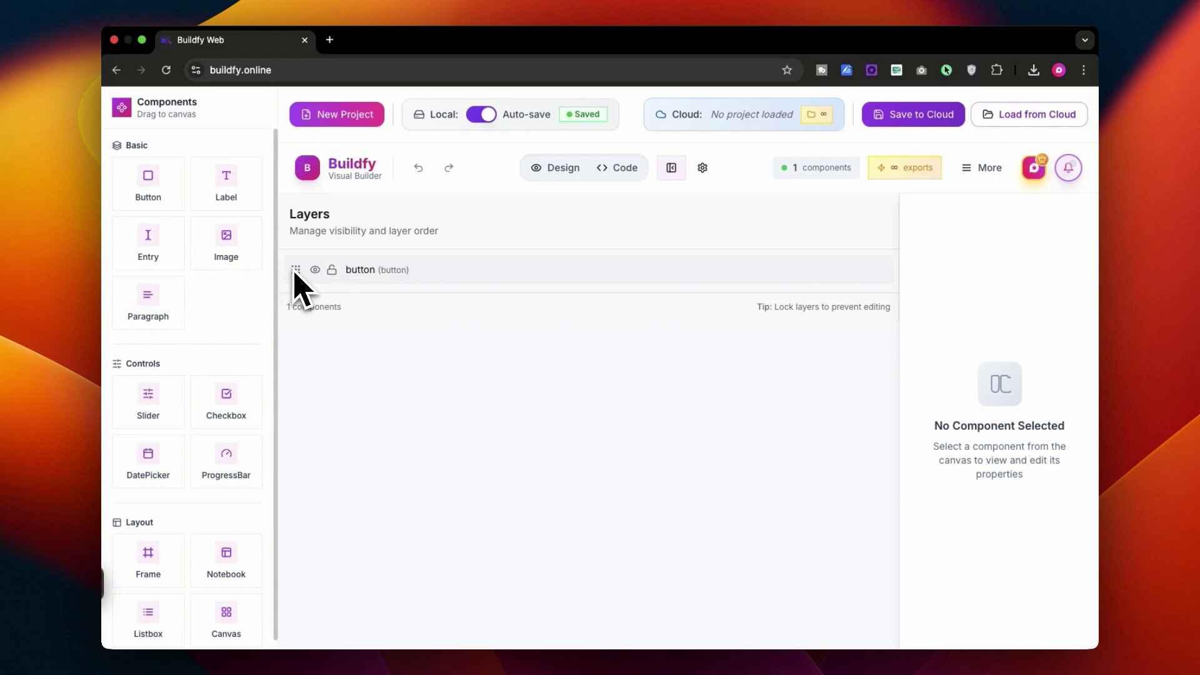
key("Escape")
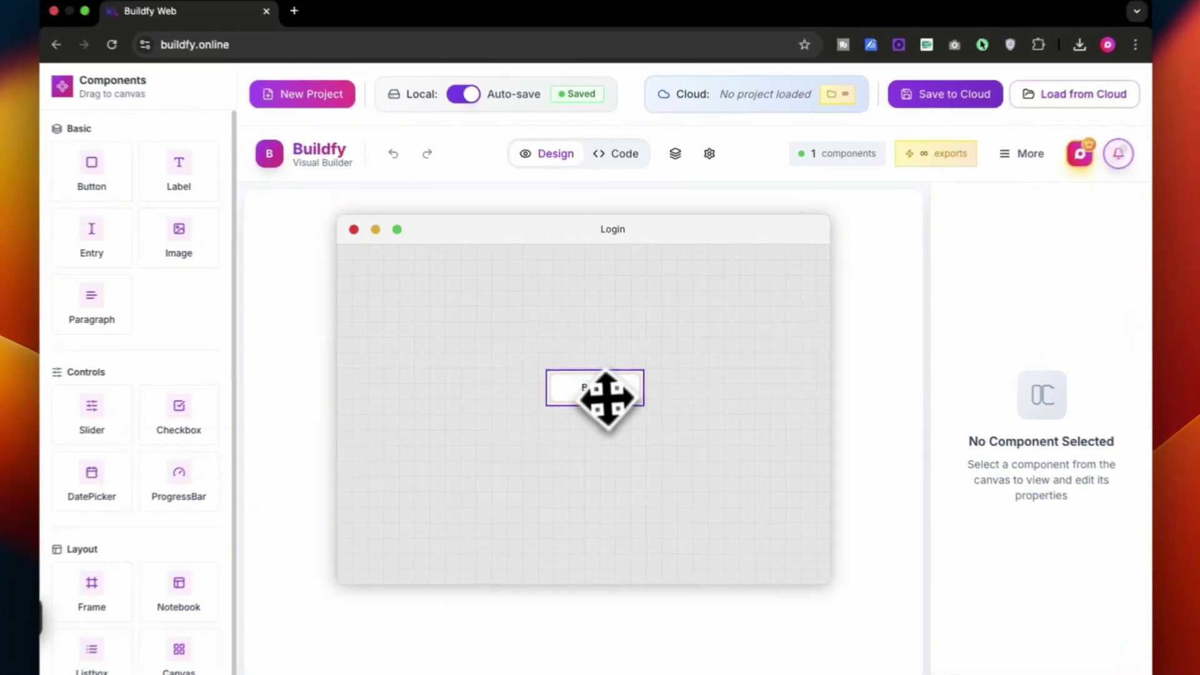
Select the button and scroll its Properties to the text and colour settings
left_click(601, 380)
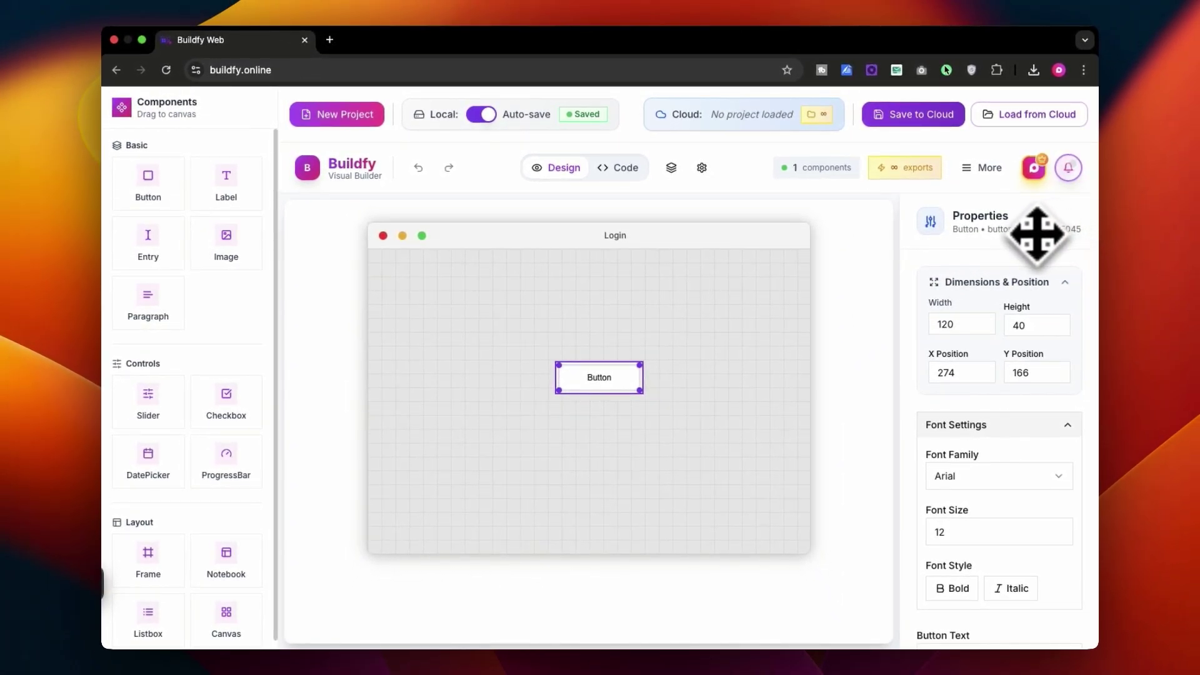
scroll(1025, 259, "down", 6)
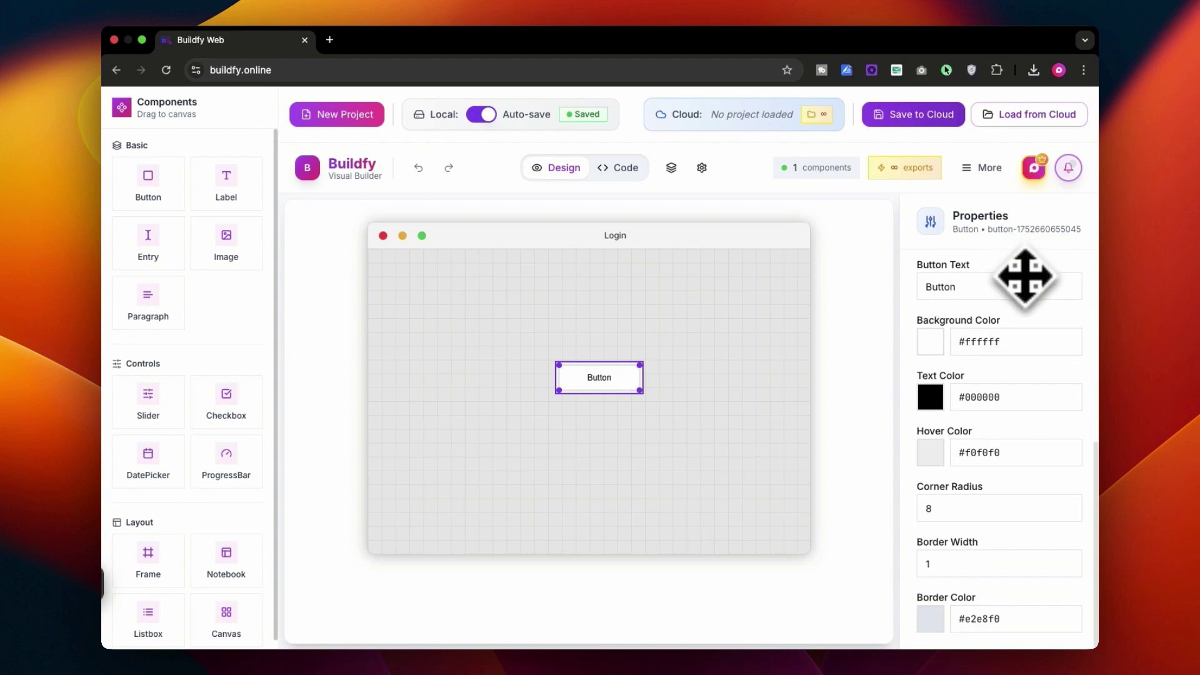
scroll(1024, 276, "up", 3)
scroll(942, 387, "down", 3)
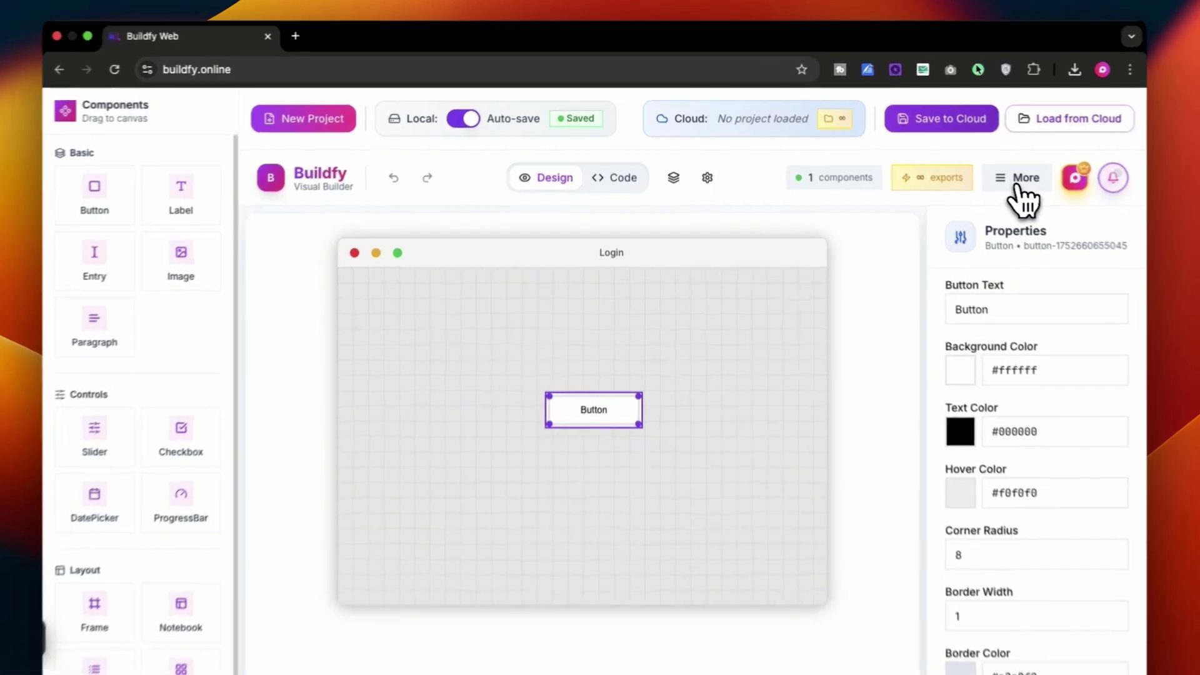
left_click(986, 169)
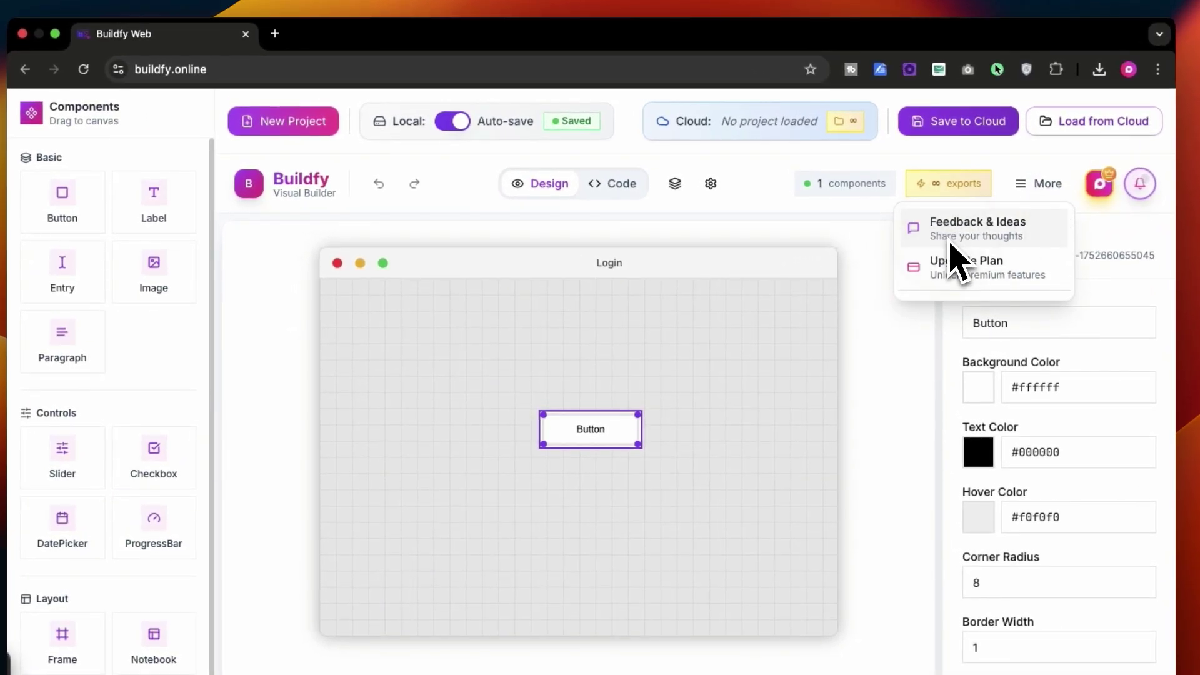
left_click(950, 243)
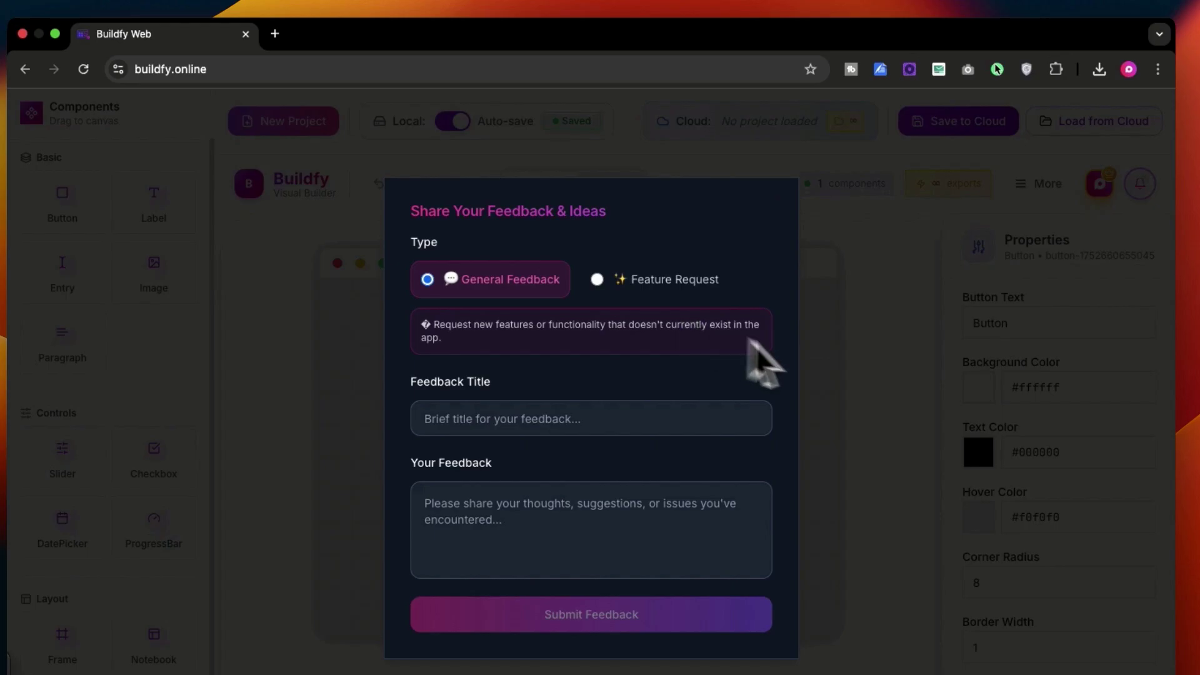
left_click(870, 383)
left_click(1040, 187)
left_click(988, 273)
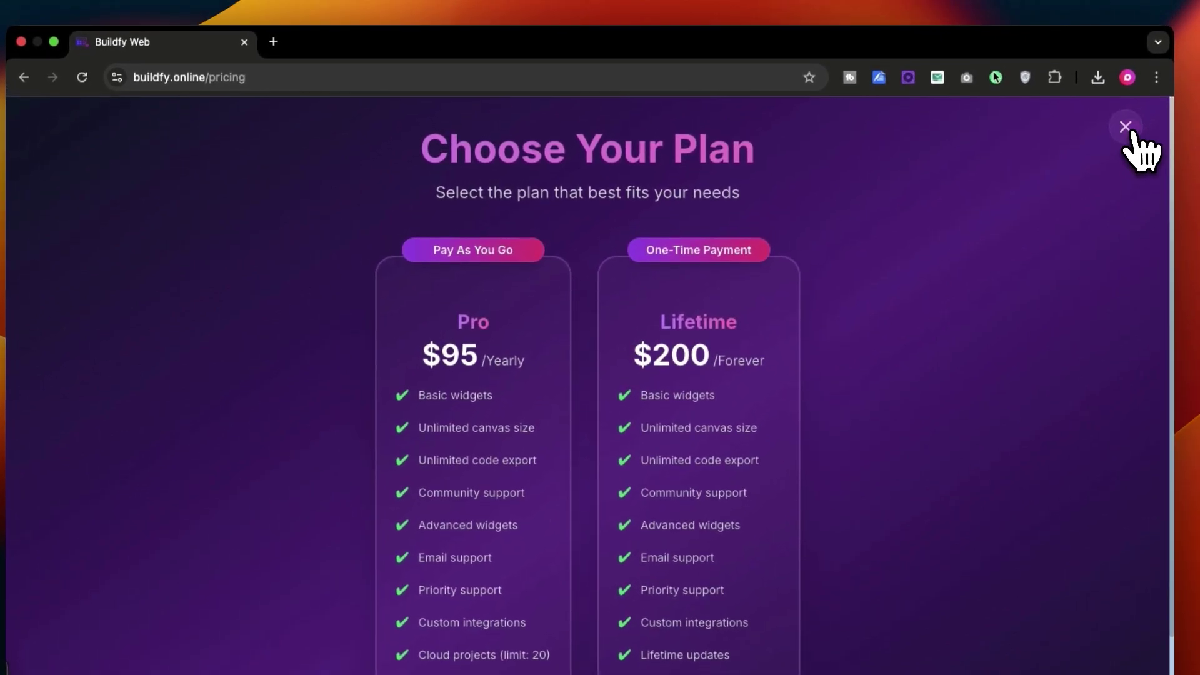
left_click(1126, 124)
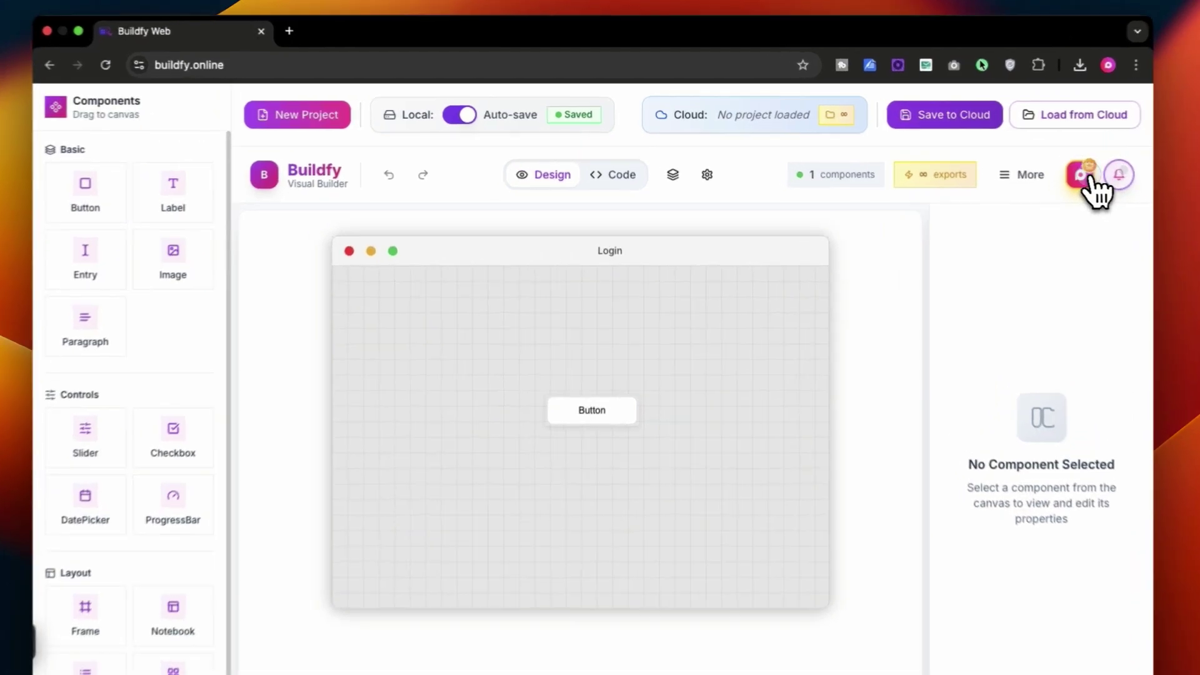
left_click(1039, 171)
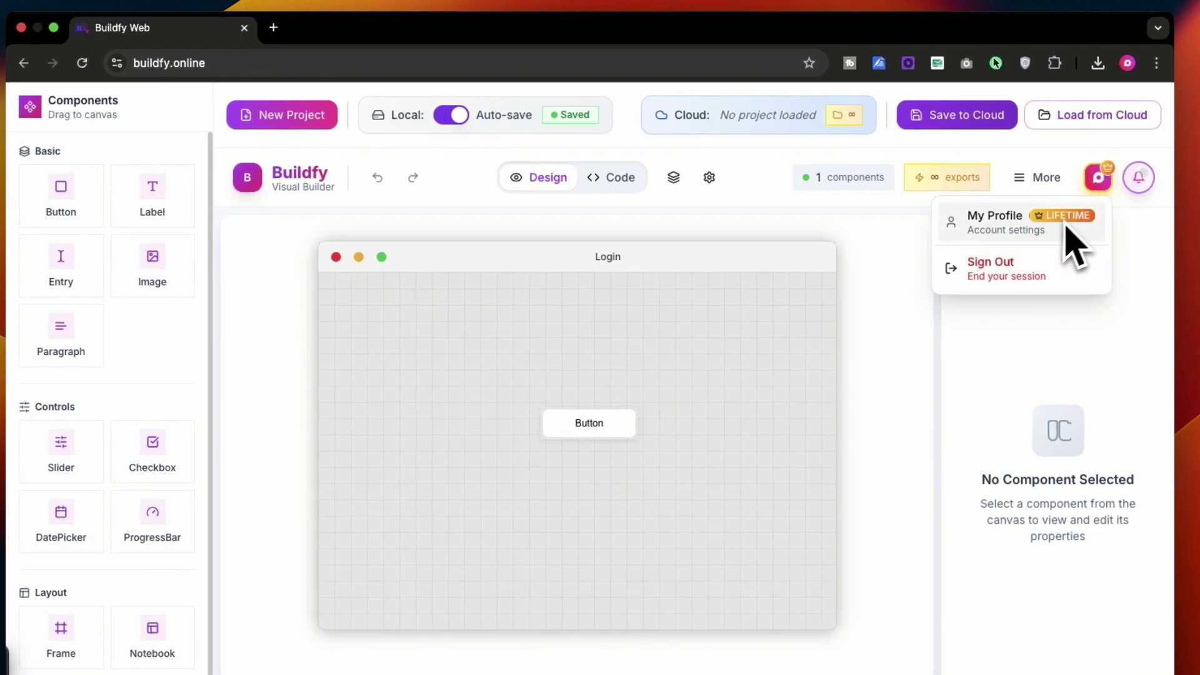
left_click(1169, 234)
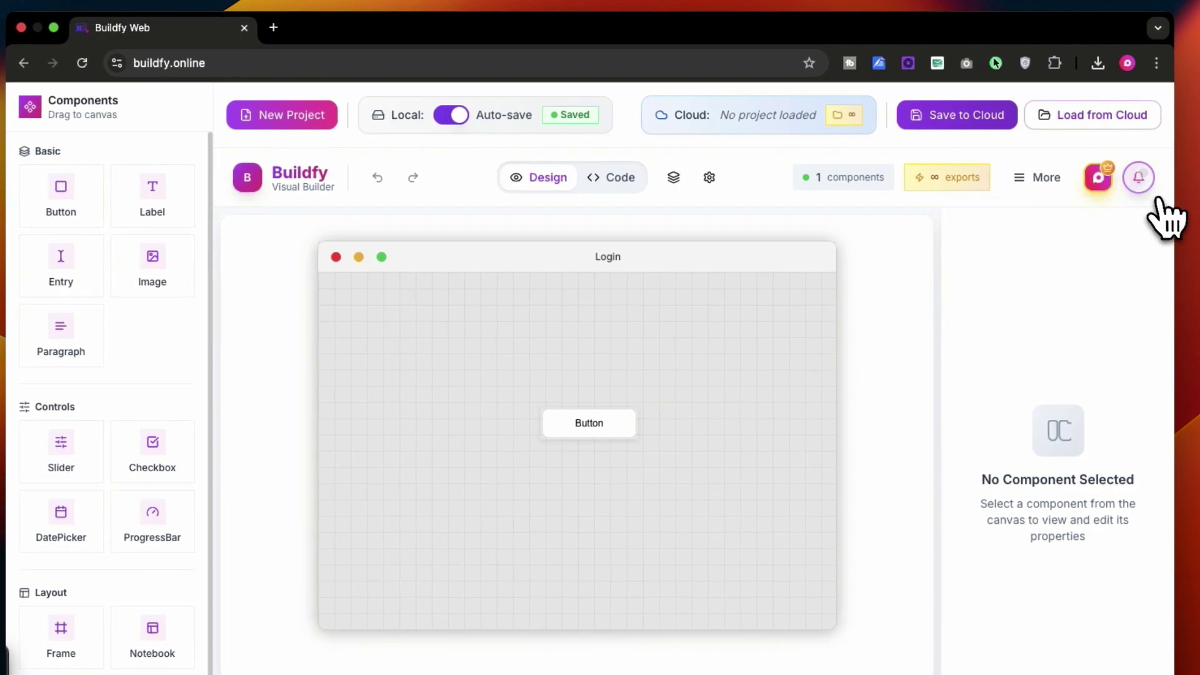
left_click(1145, 186)
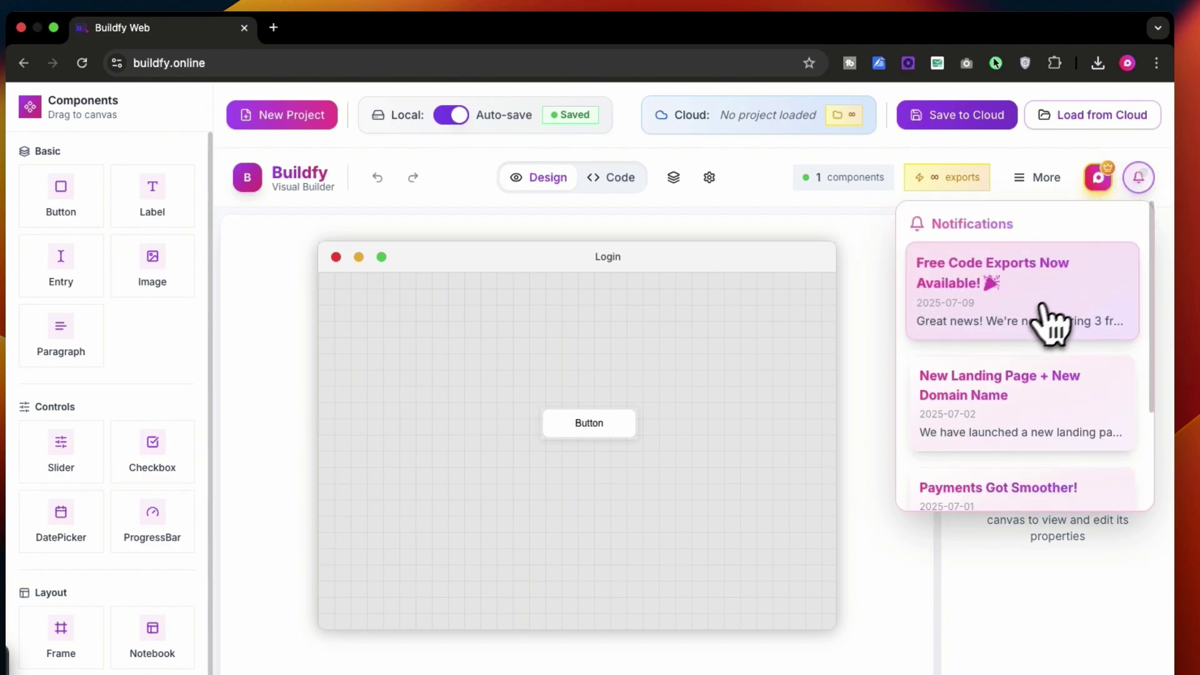
left_click(802, 314)
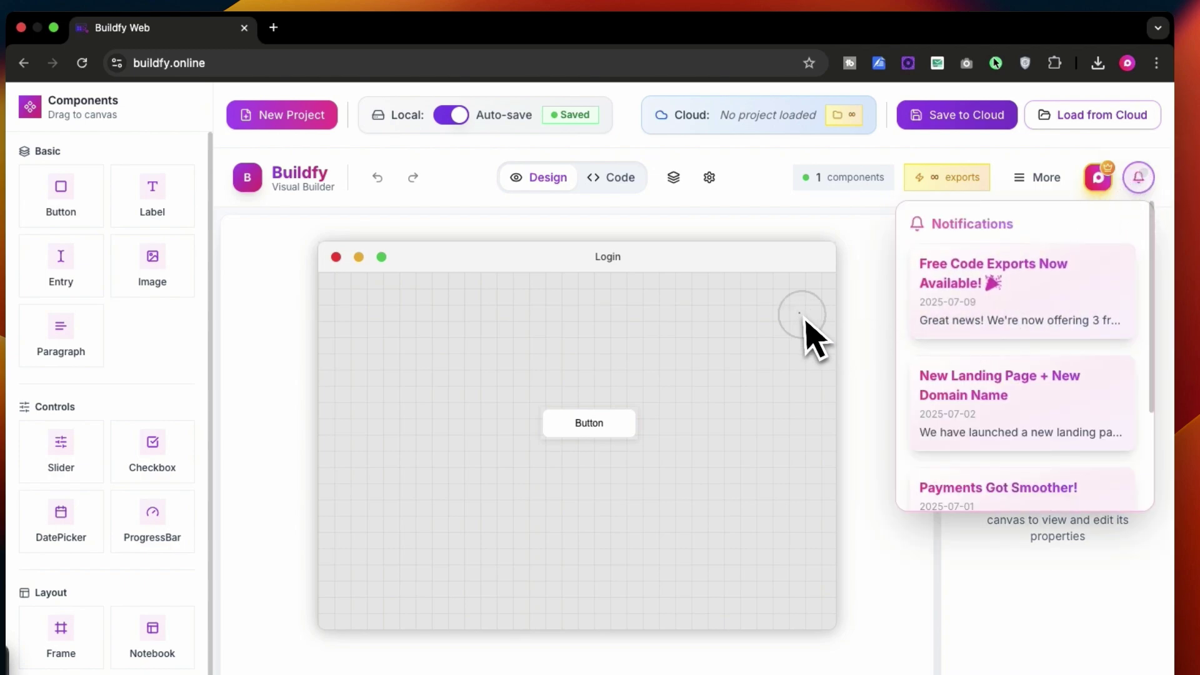
left_click(1138, 178)
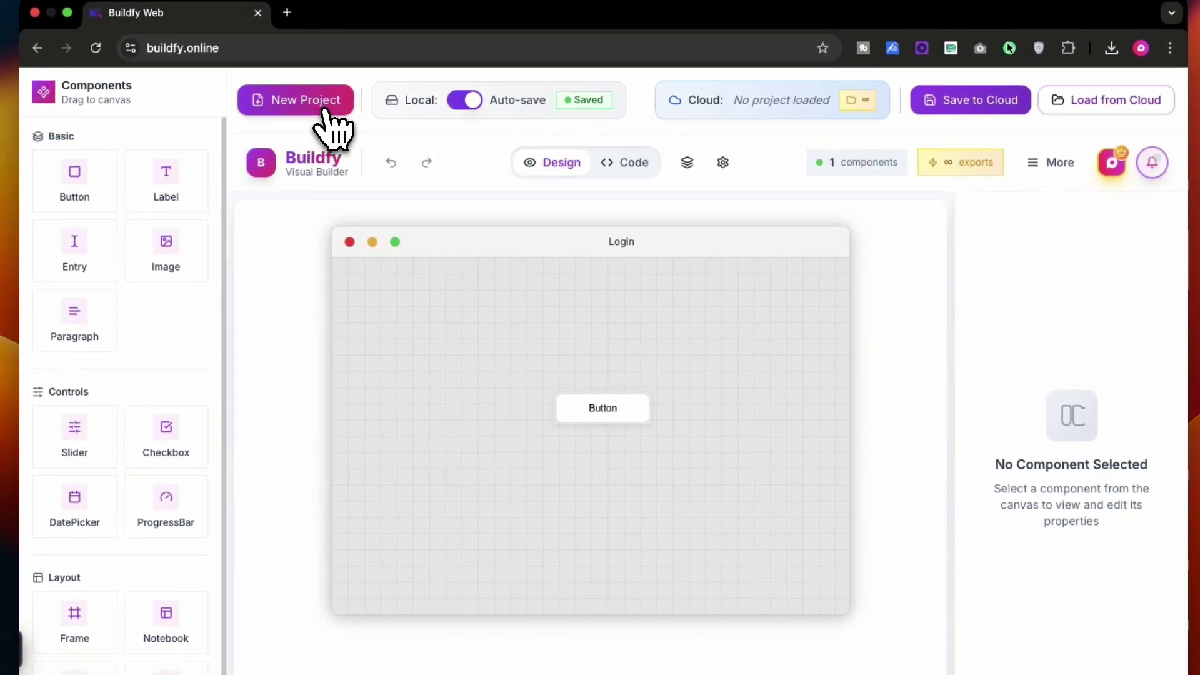
left_click(327, 113)
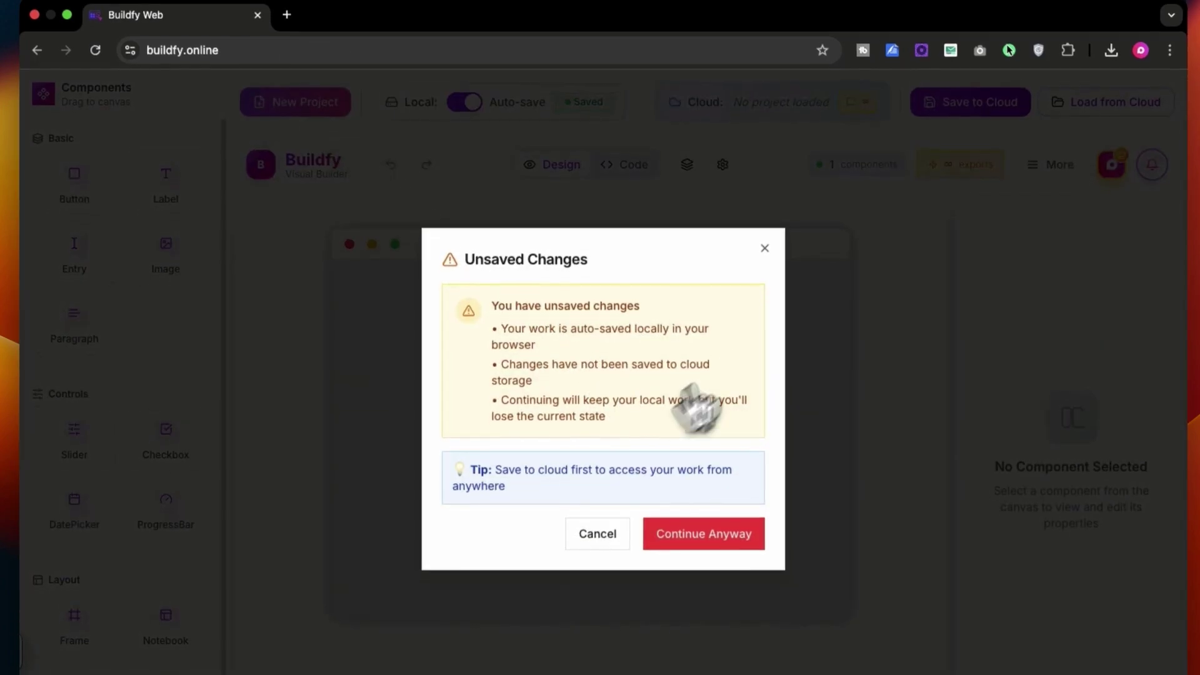
left_click(763, 247)
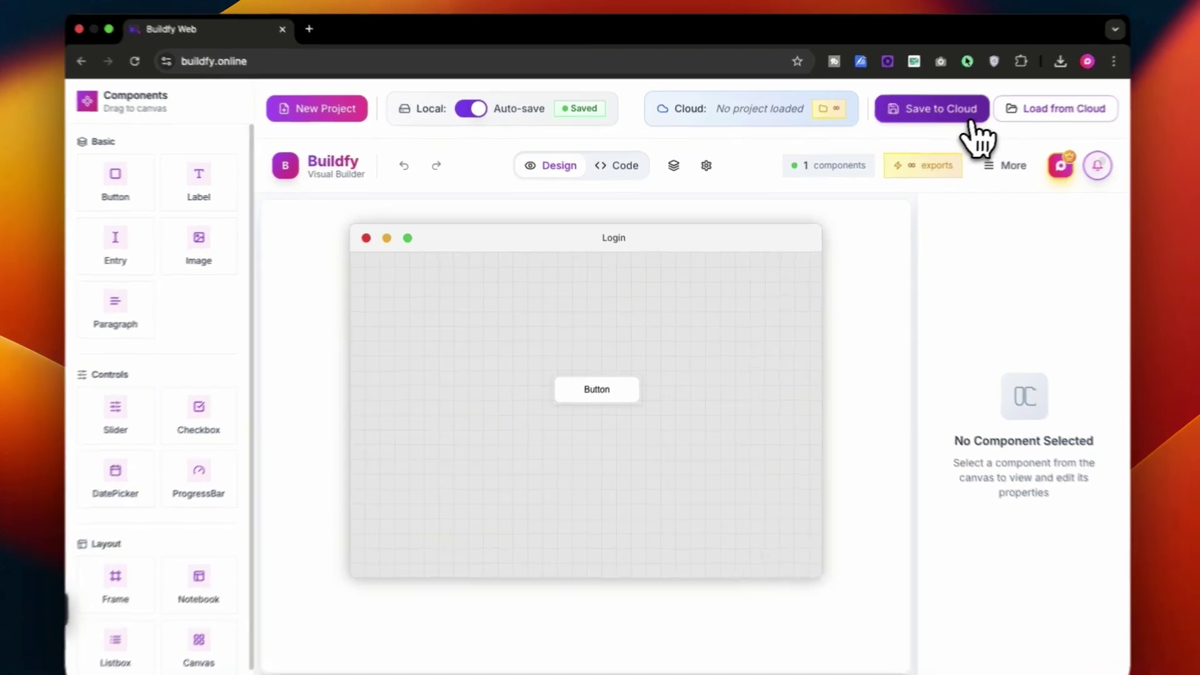
left_click(953, 115)
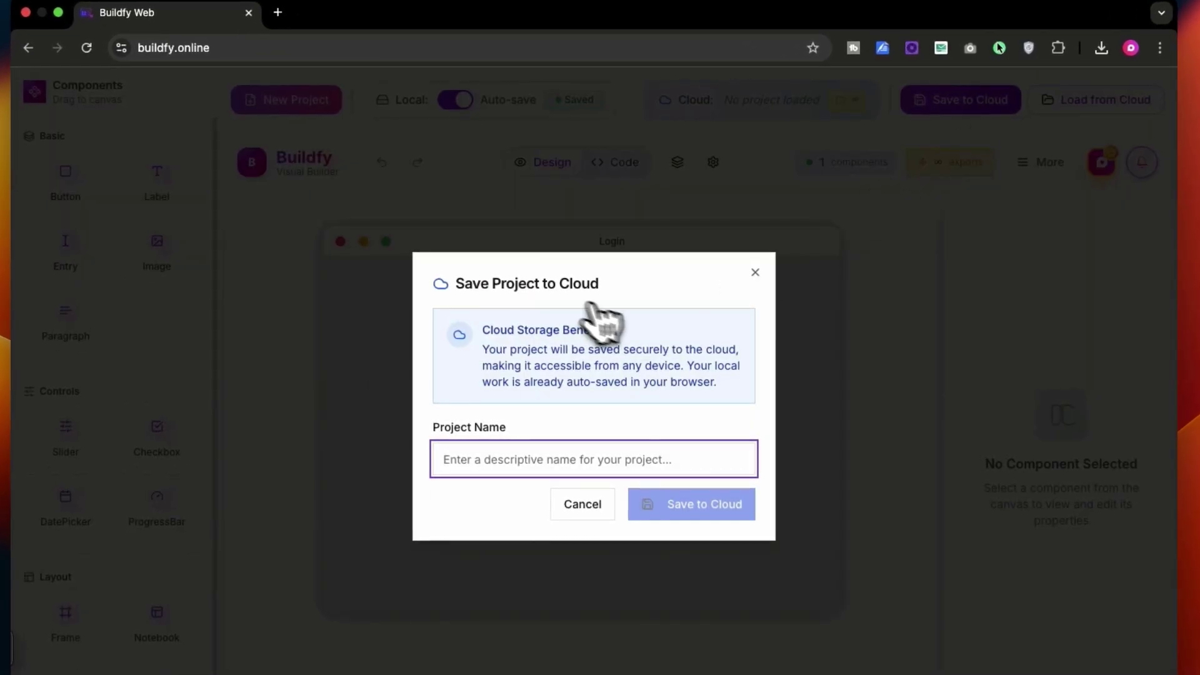
left_click(755, 272)
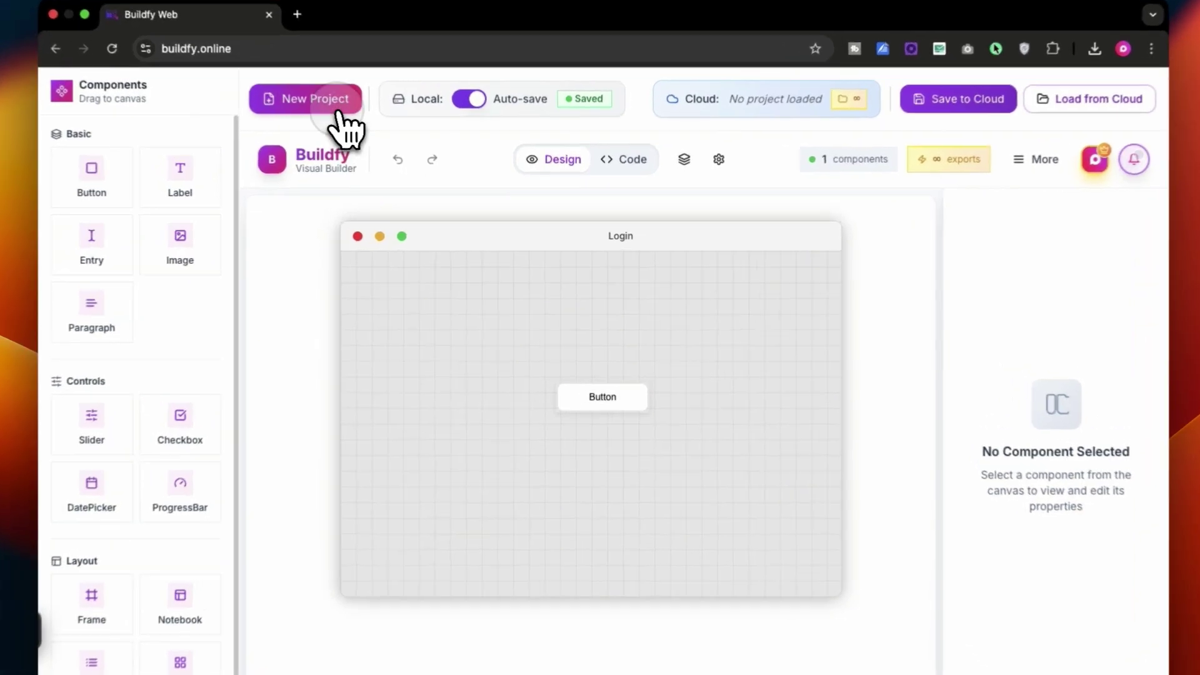
Start a fresh blank project, discarding unsaved changes, and retitle the window Login
left_click(361, 119)
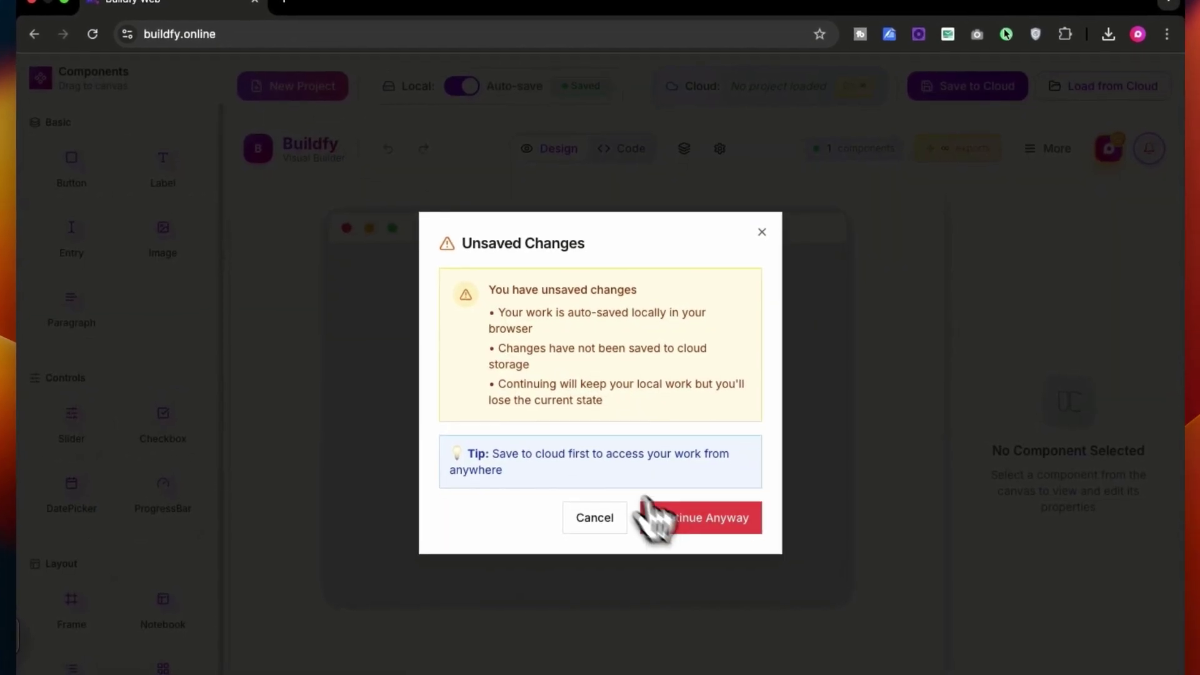
left_click(679, 491)
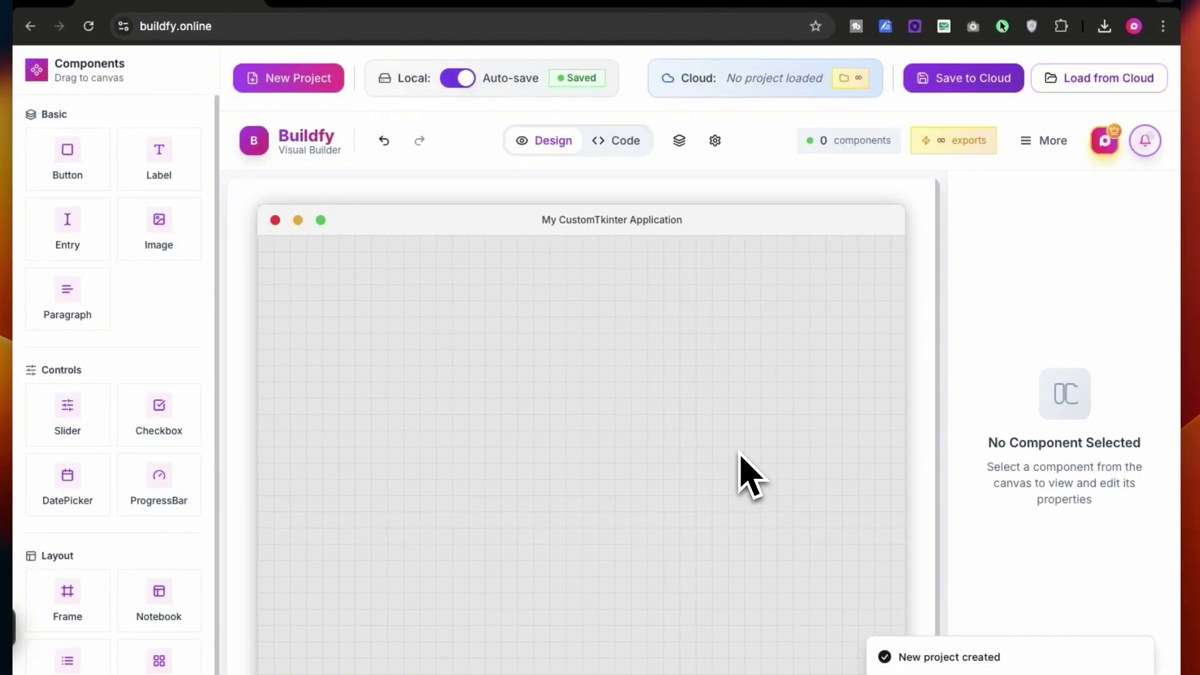
left_click(714, 140)
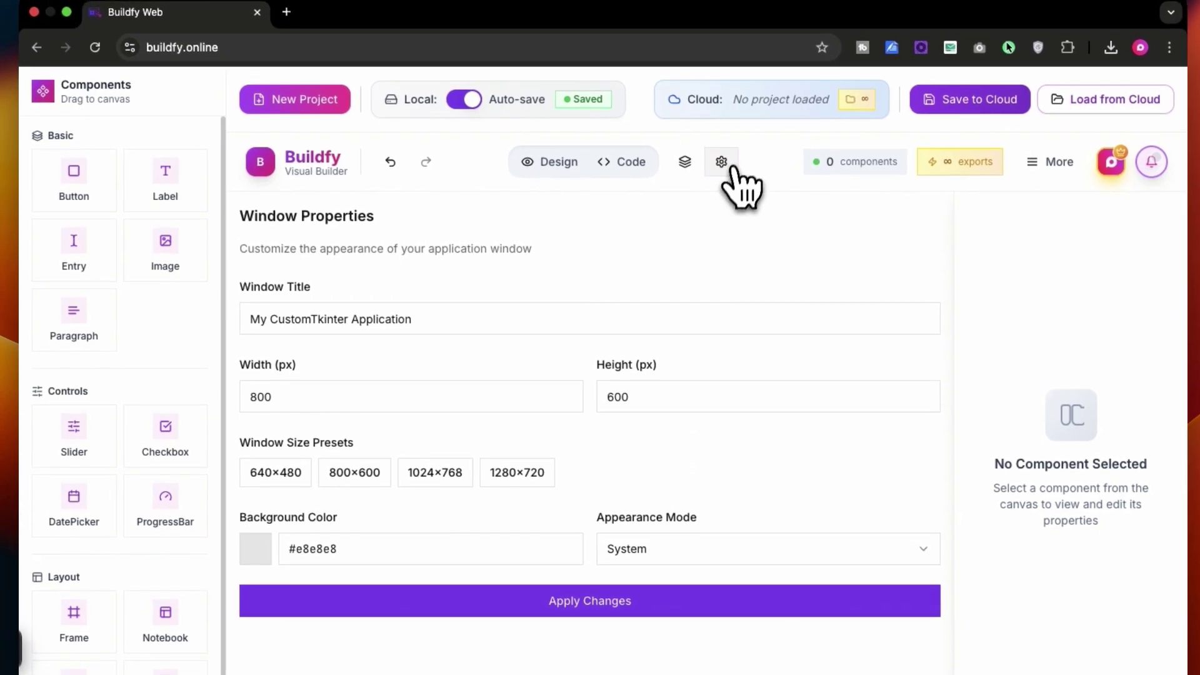
triple_click(415, 331)
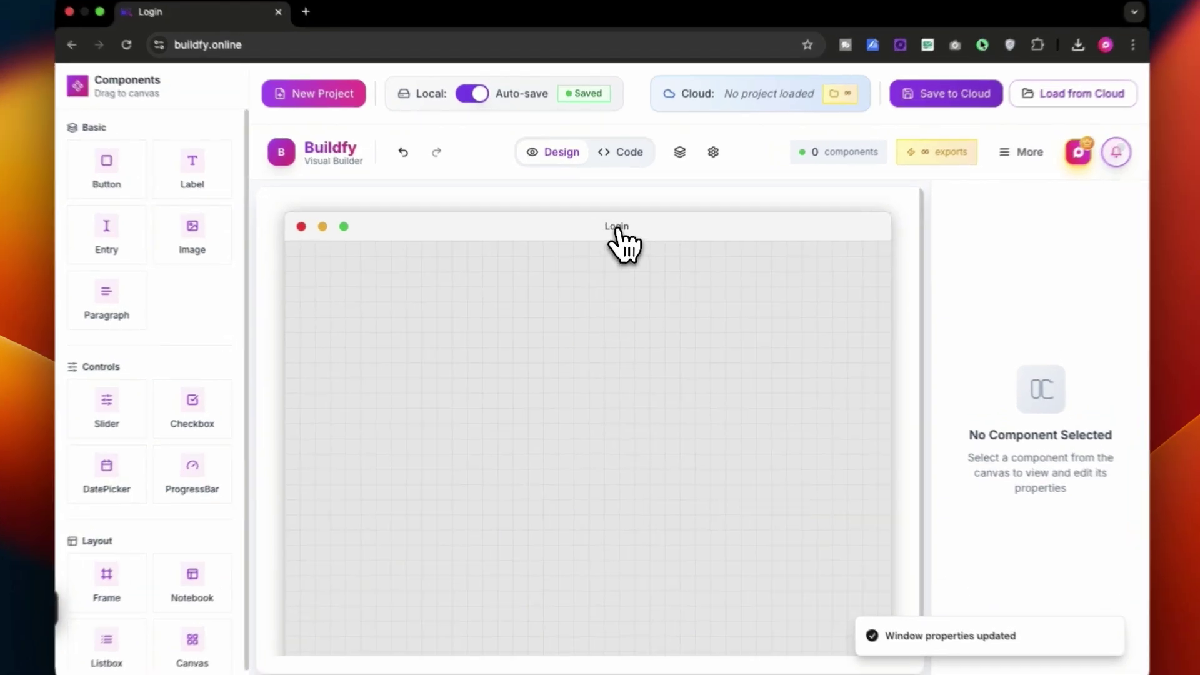
double_click(616, 238)
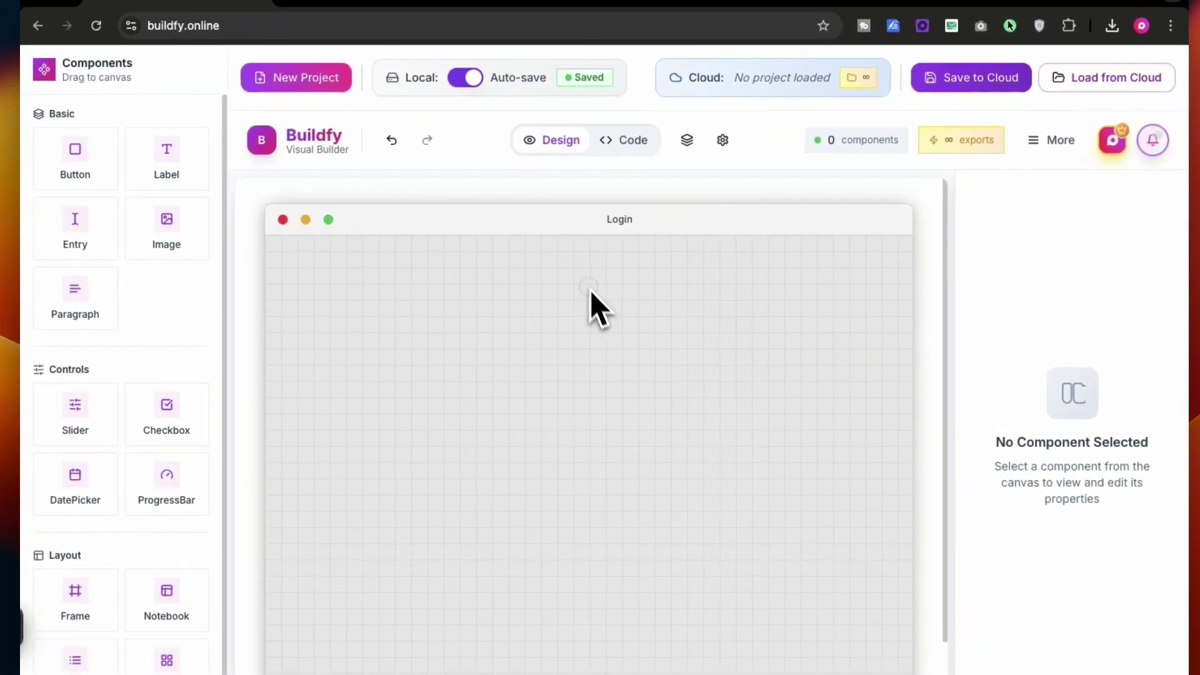
Make the window 640×480 with a #ffffff background, then add a button
left_click(723, 140)
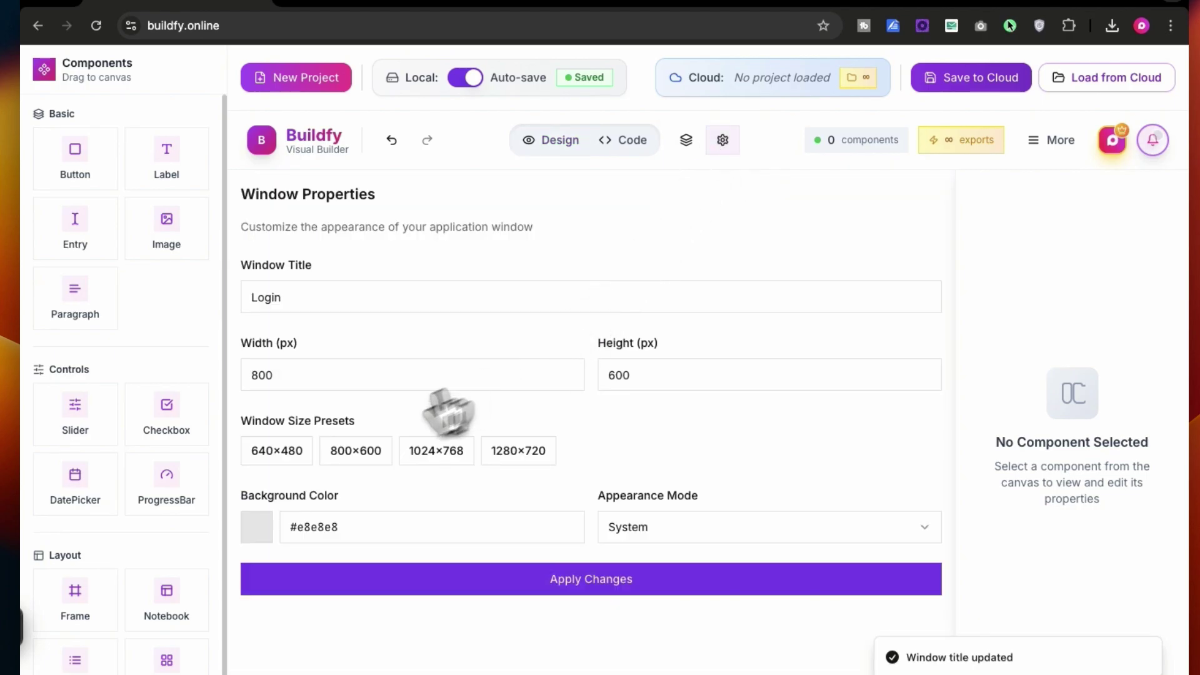
left_click(267, 451)
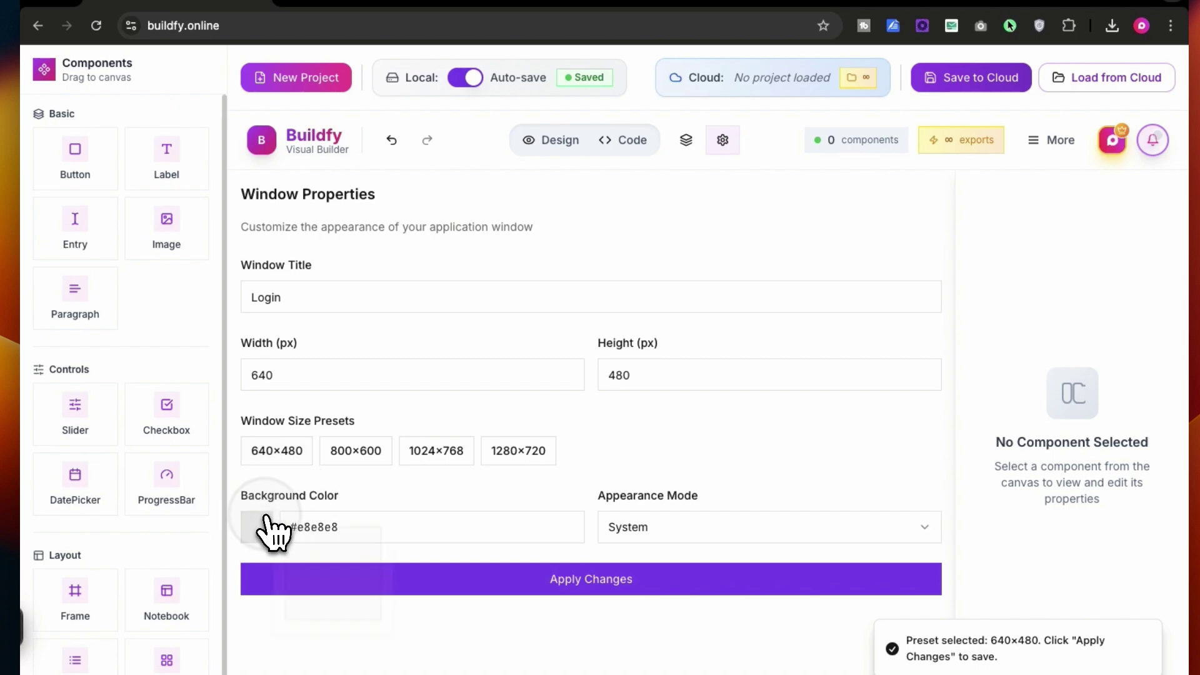
left_click_drag(343, 370, 263, 332)
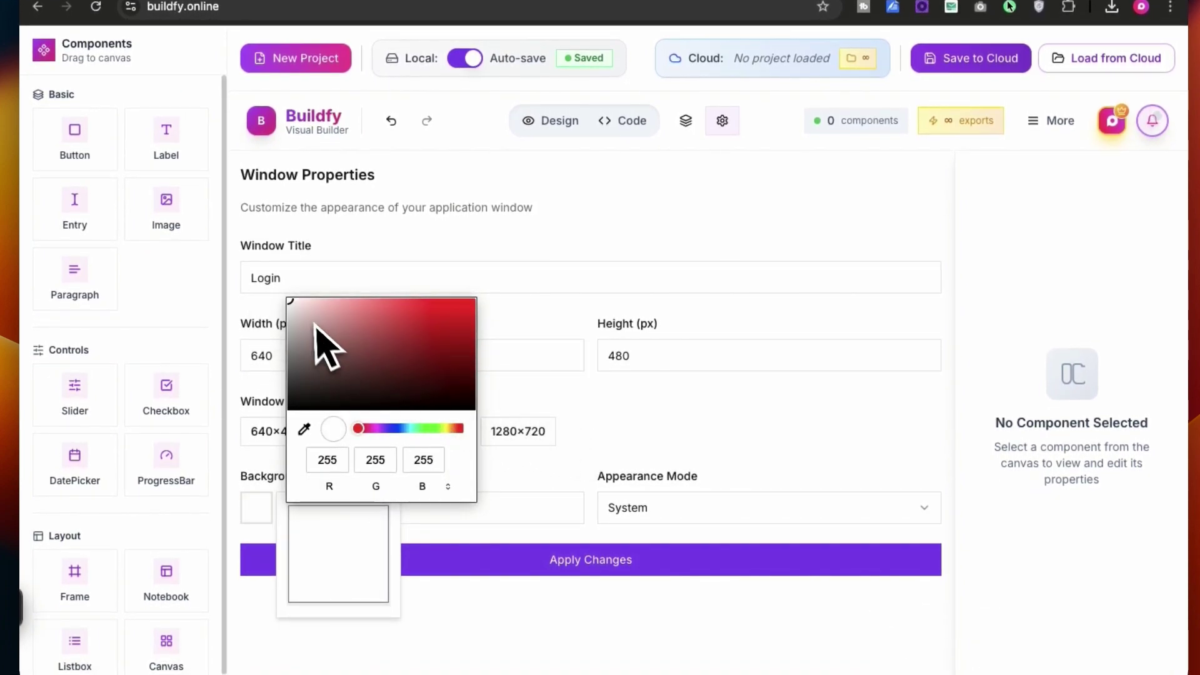
left_click(600, 410)
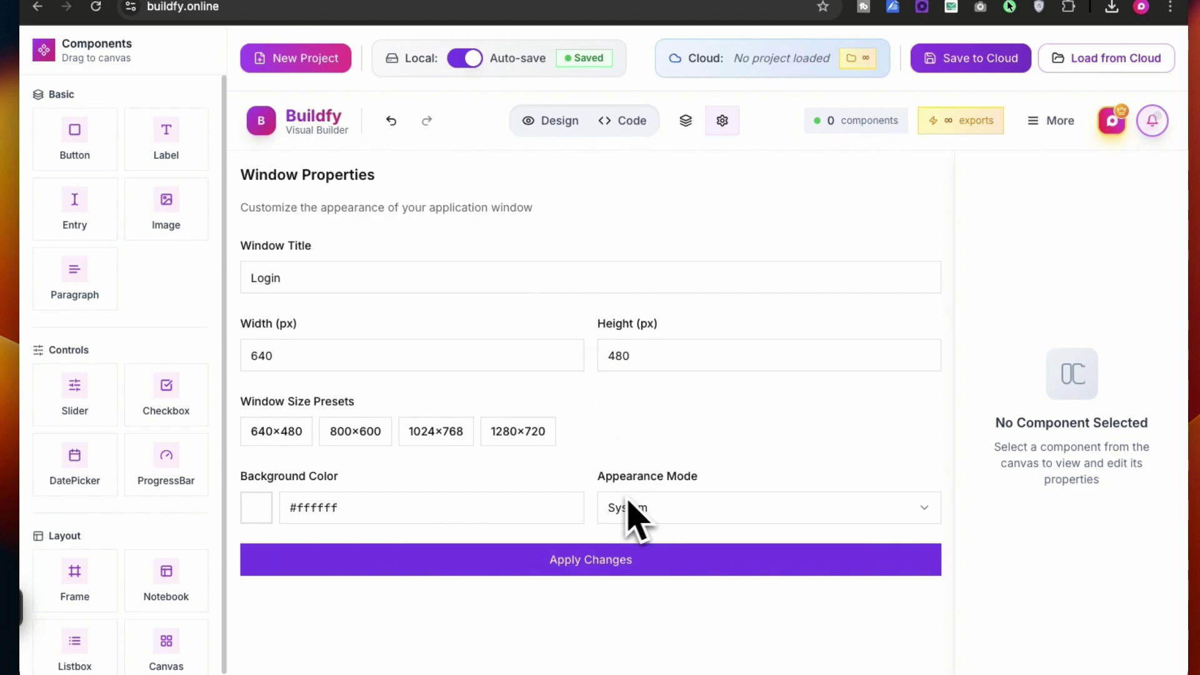
left_click(584, 562)
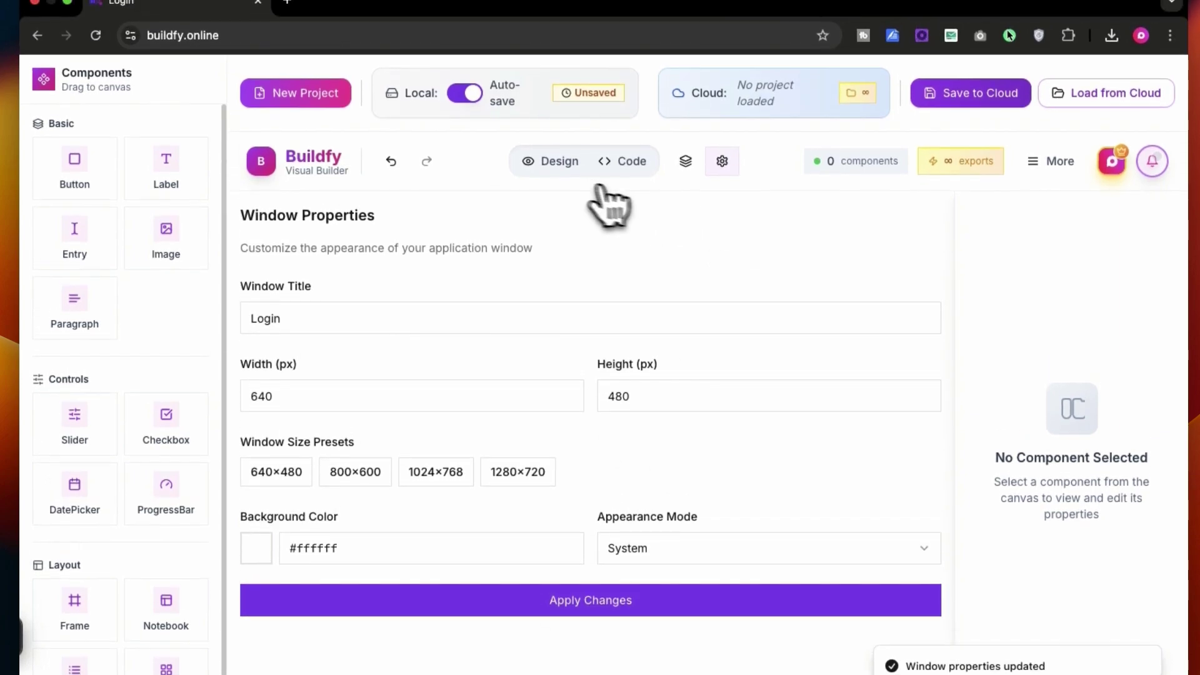
left_click(562, 161)
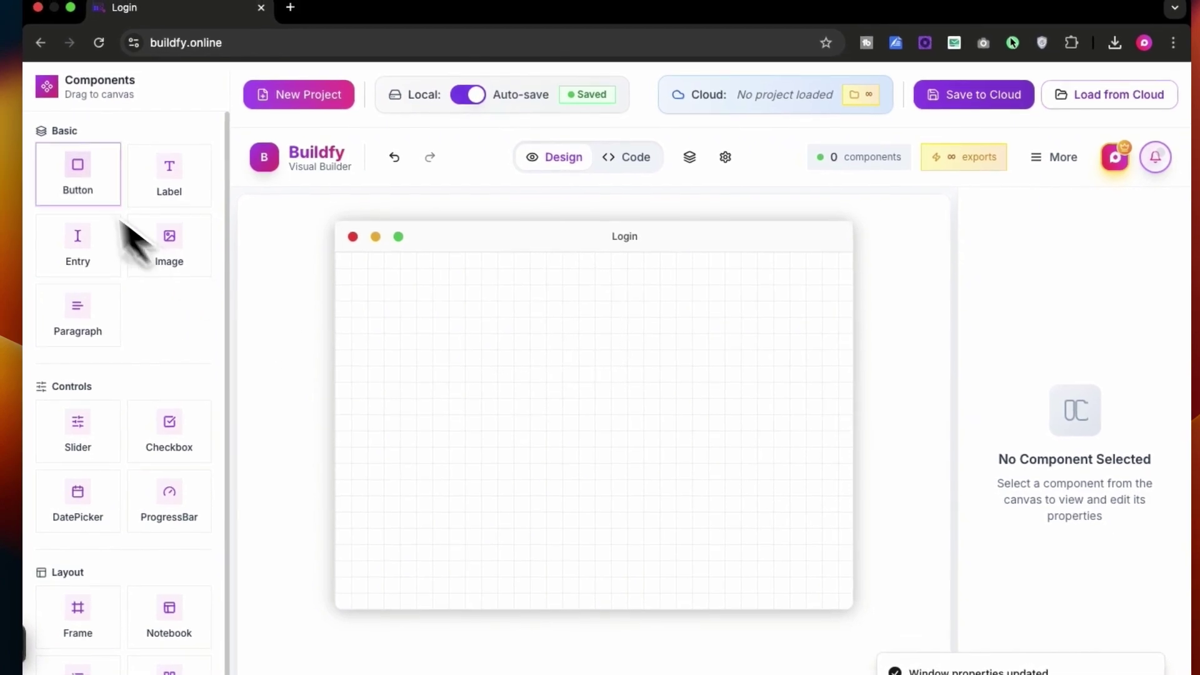
left_click_drag(75, 178, 580, 408)
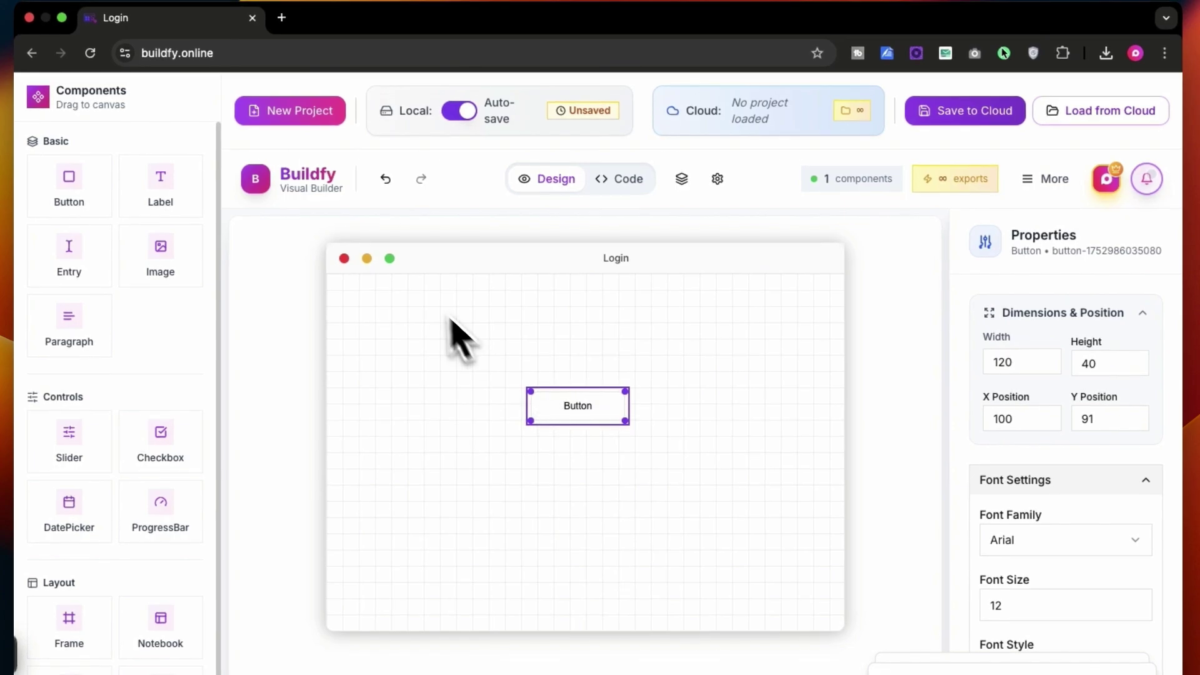
Deselect the button and save the project to the cloud as 'Login'
left_click(524, 345)
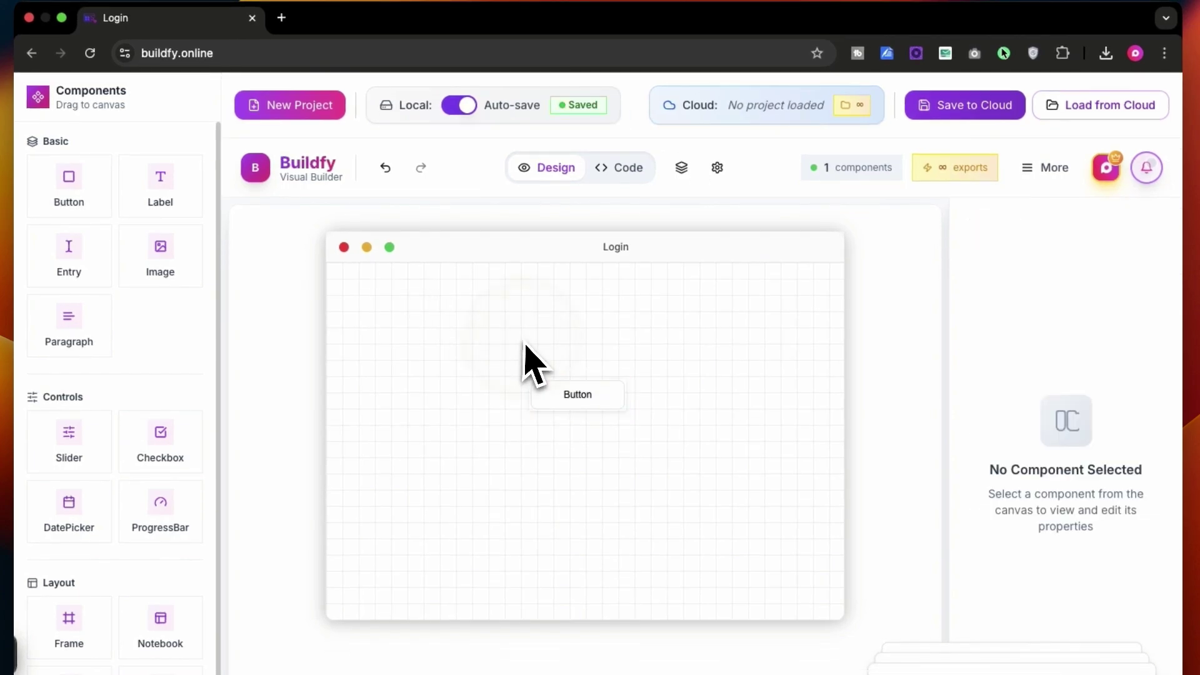
left_click(941, 108)
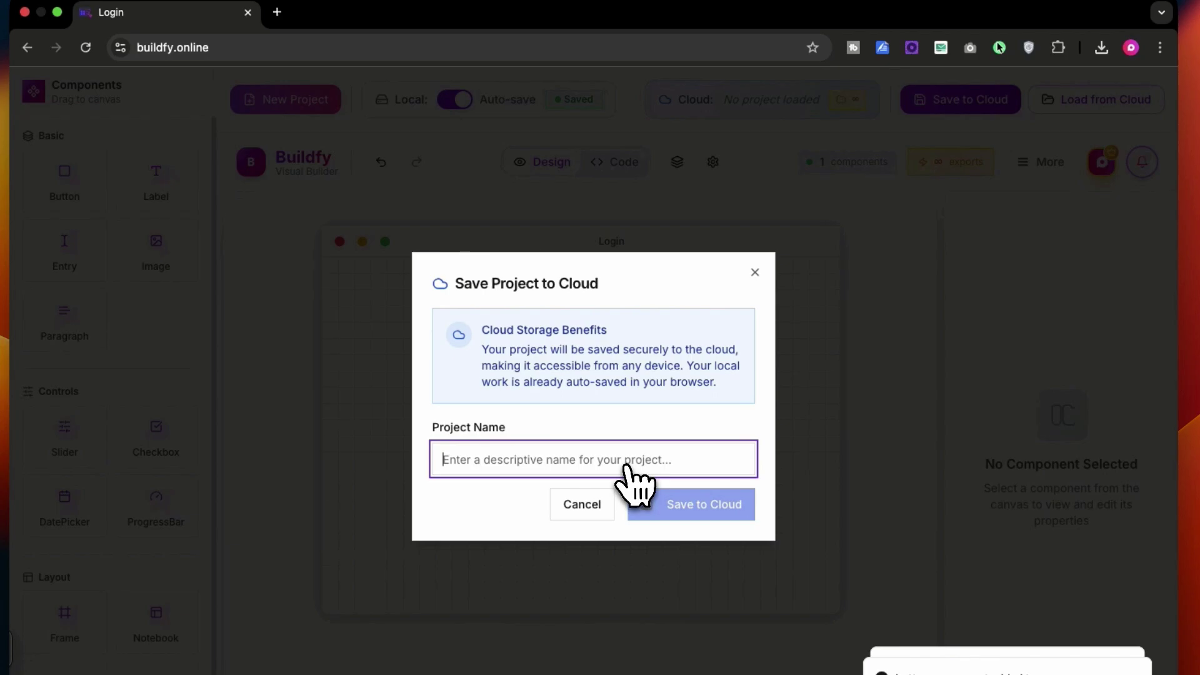
type("Logi")
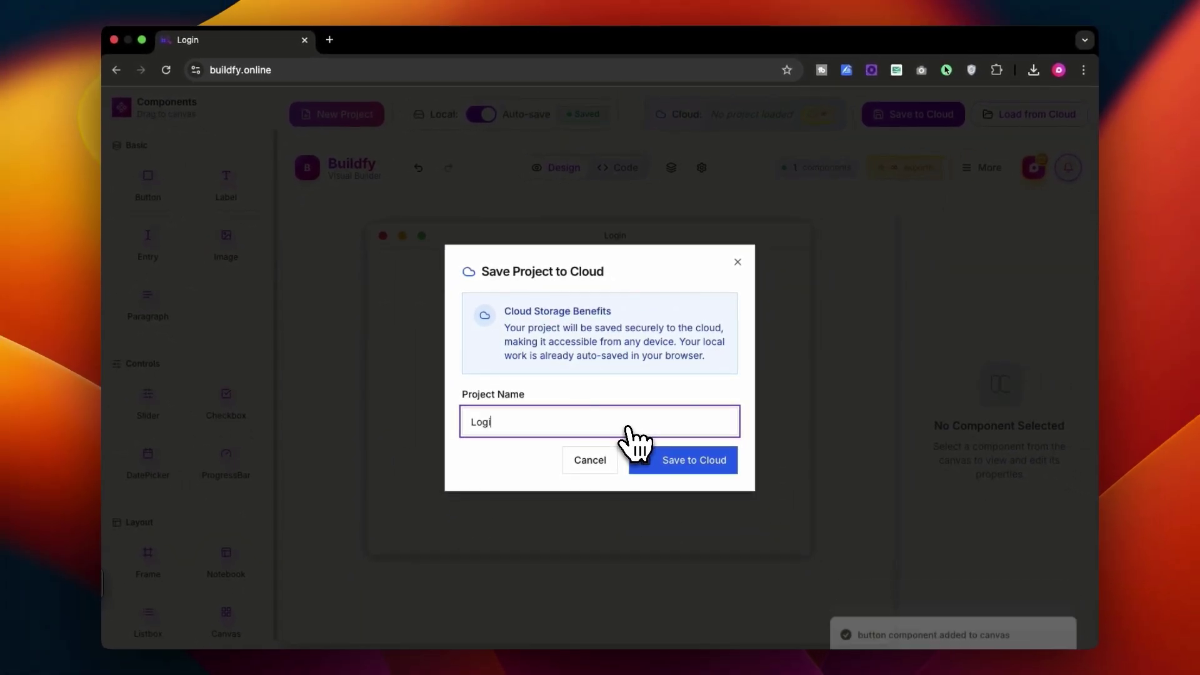
type("n")
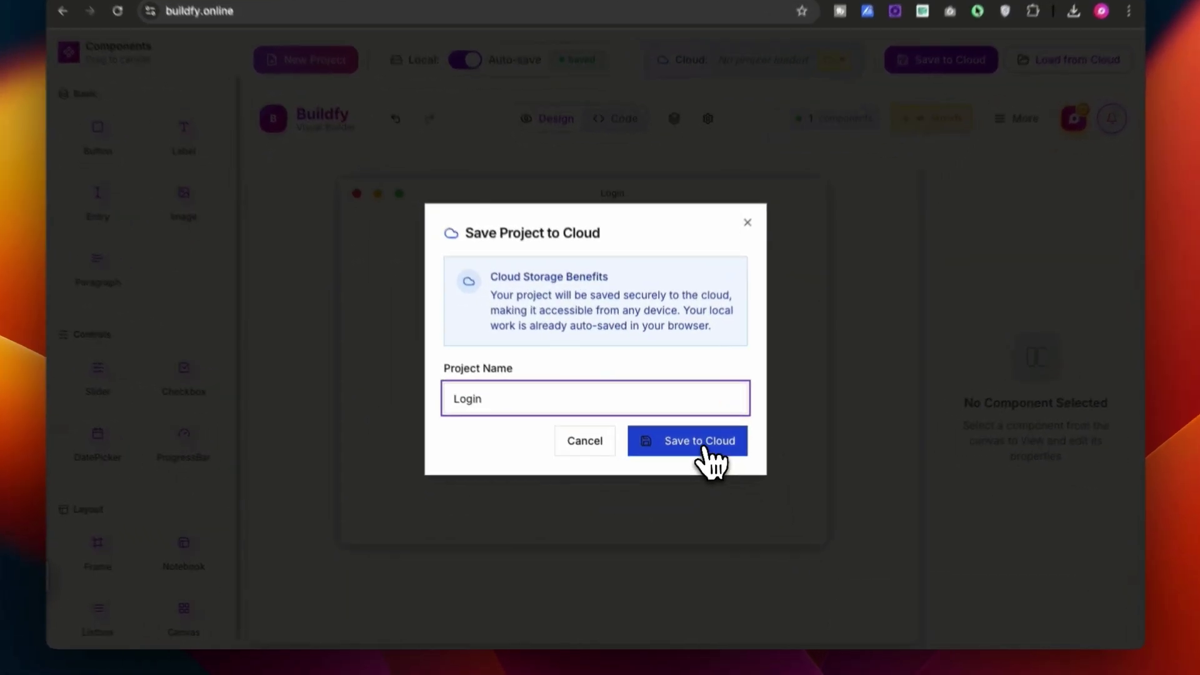
left_click(693, 465)
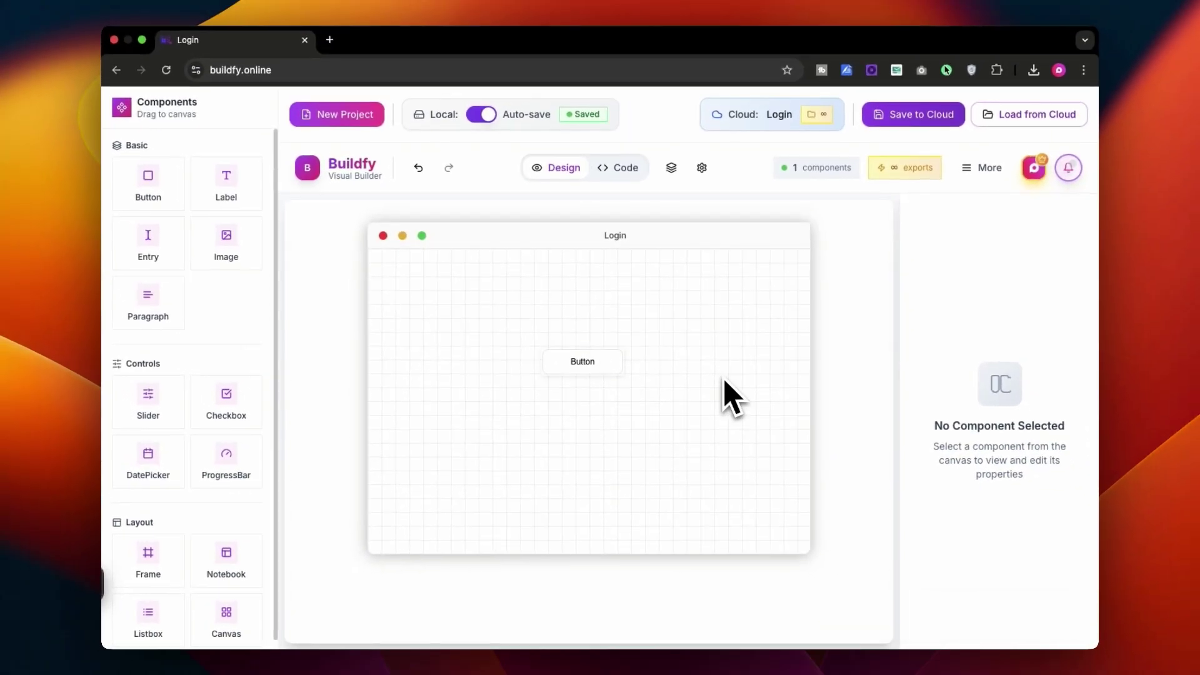
Change the button text to 'Login' and drag it about 140 px lower
left_click(581, 362)
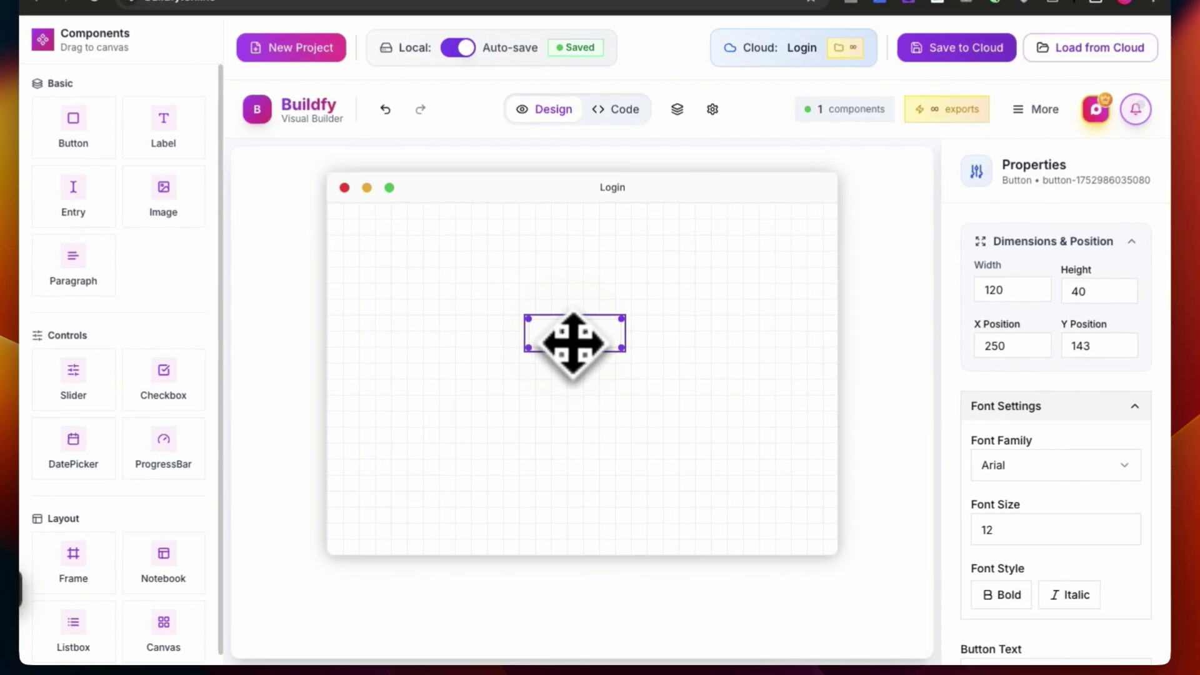
scroll(930, 533, "down", 5)
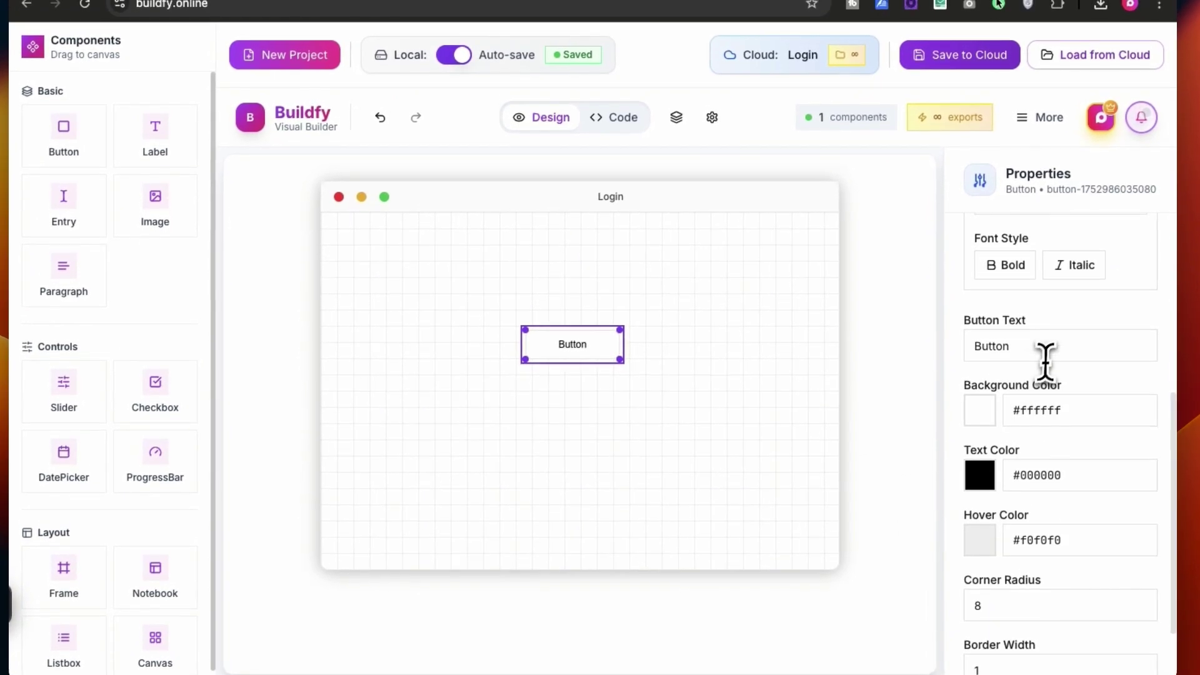
left_click_drag(1046, 340, 945, 324)
type("Login")
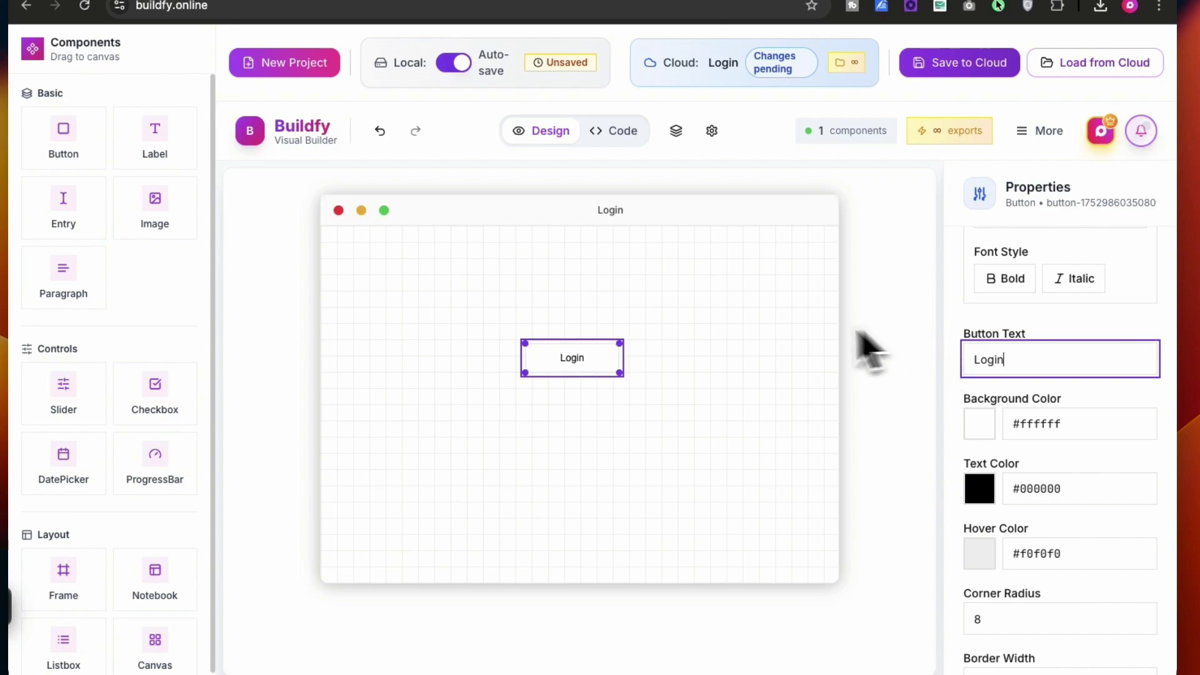
left_click(769, 356)
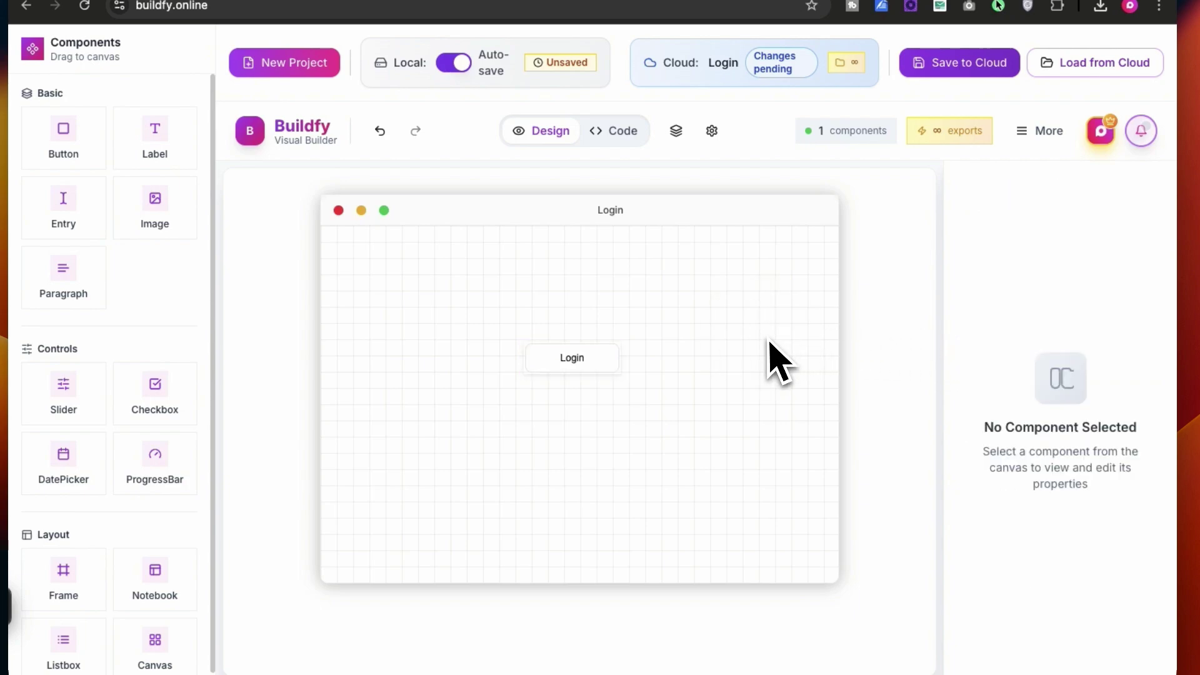
left_click_drag(613, 367, 619, 453)
Add a text entry field to the window above the Login button
left_click(709, 438)
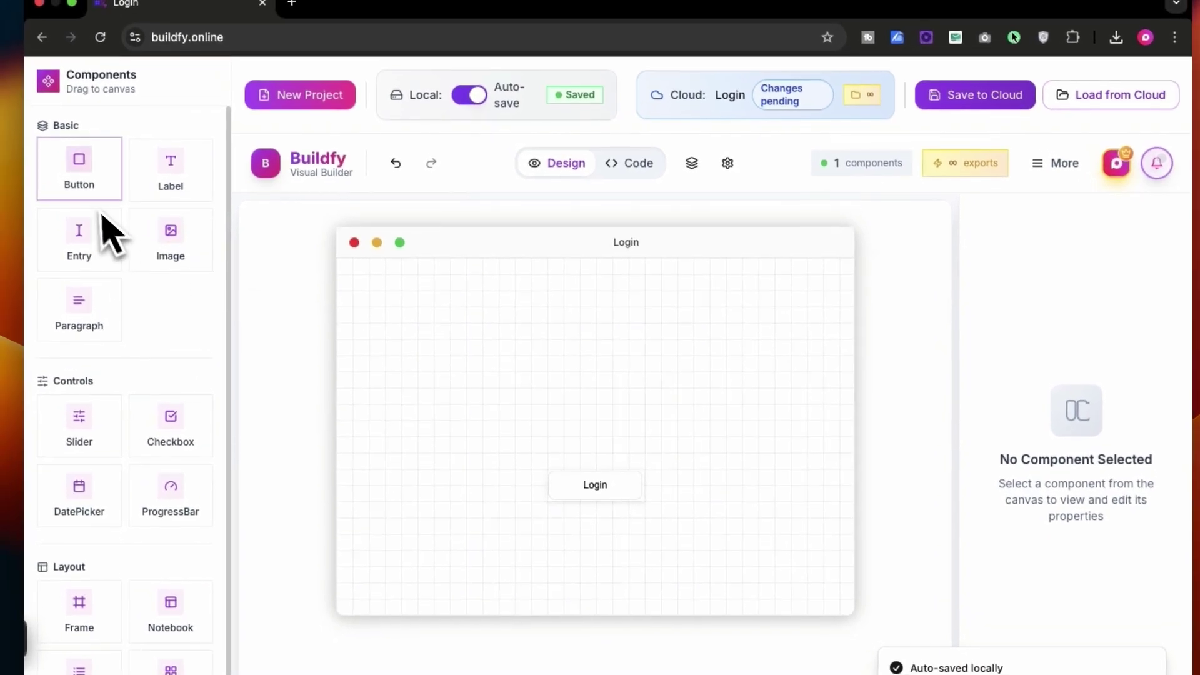
left_click_drag(76, 209, 572, 379)
left_click(586, 412)
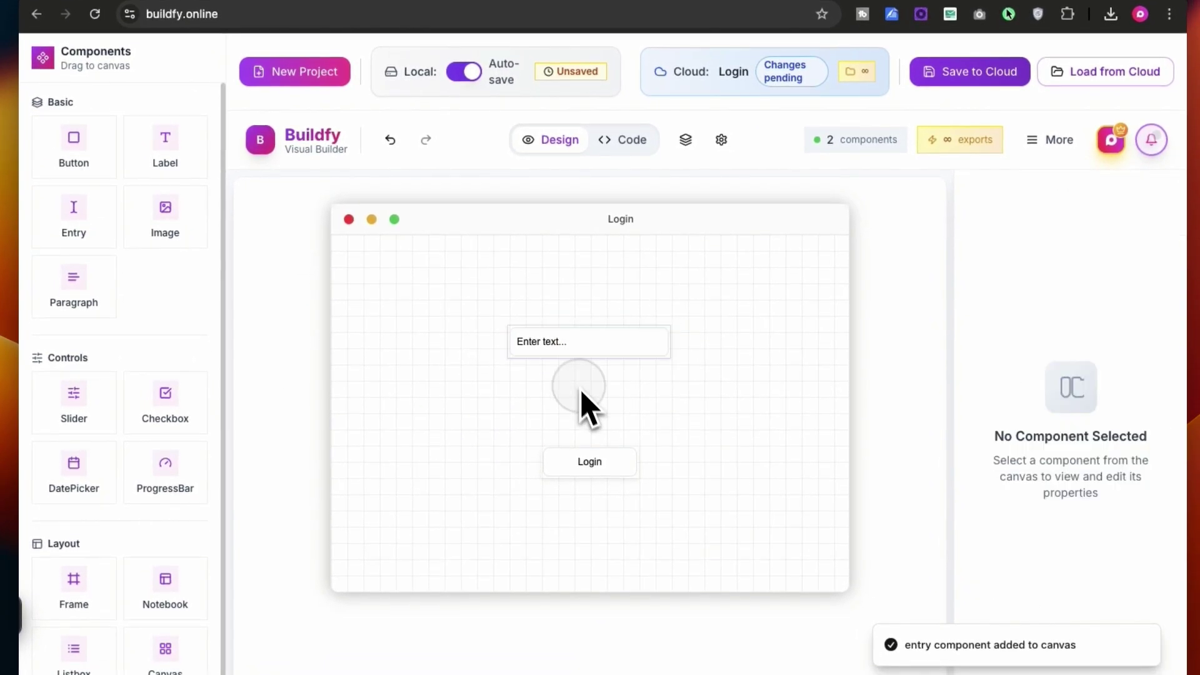
Set the entry's placeholder to 'Enter Name here...' and its font size to 13
left_click(588, 341)
scroll(1031, 493, "down", 6)
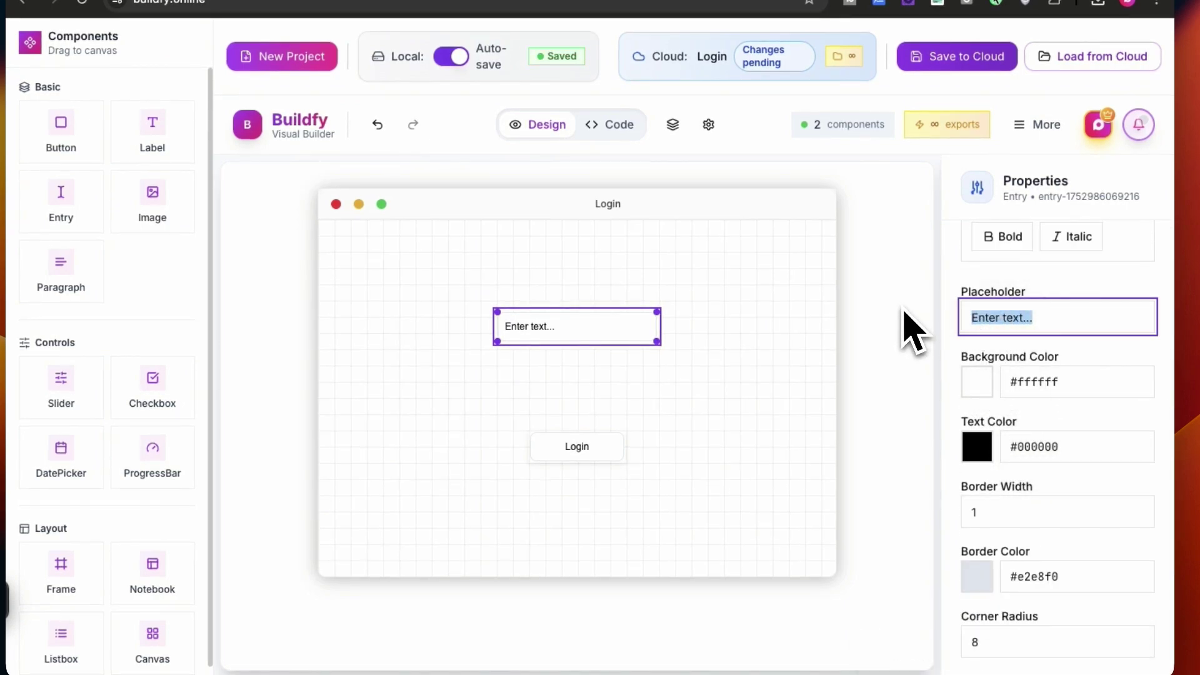
key("BackSpace")
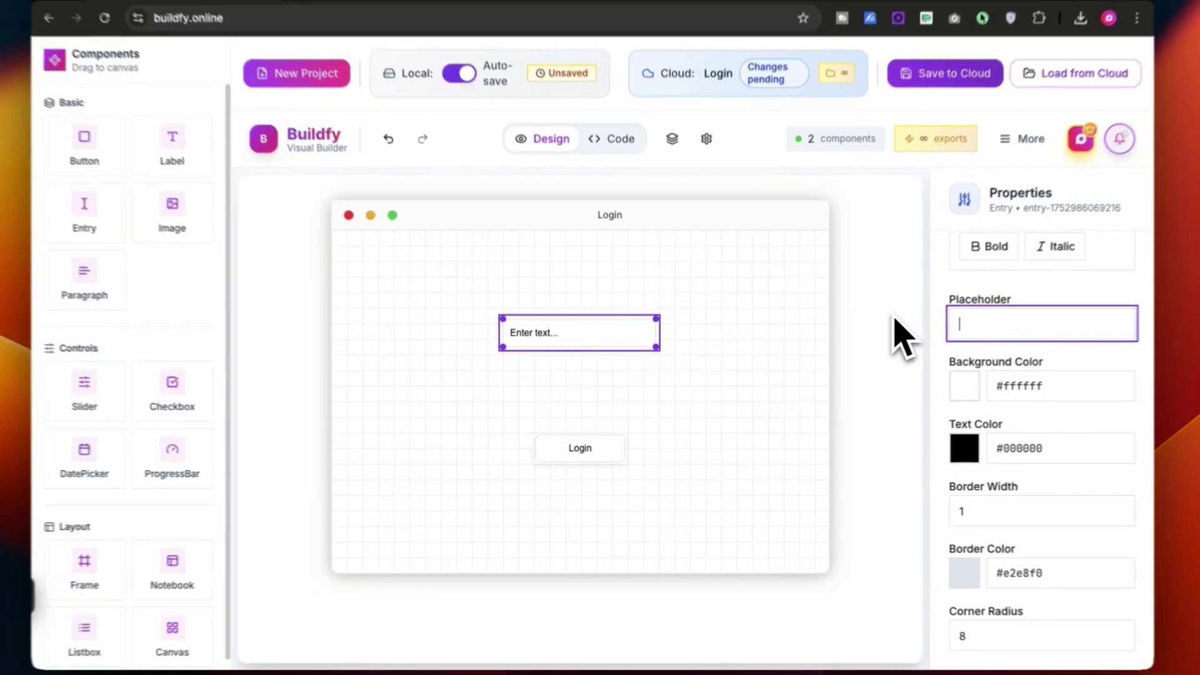
type("Enter Name here")
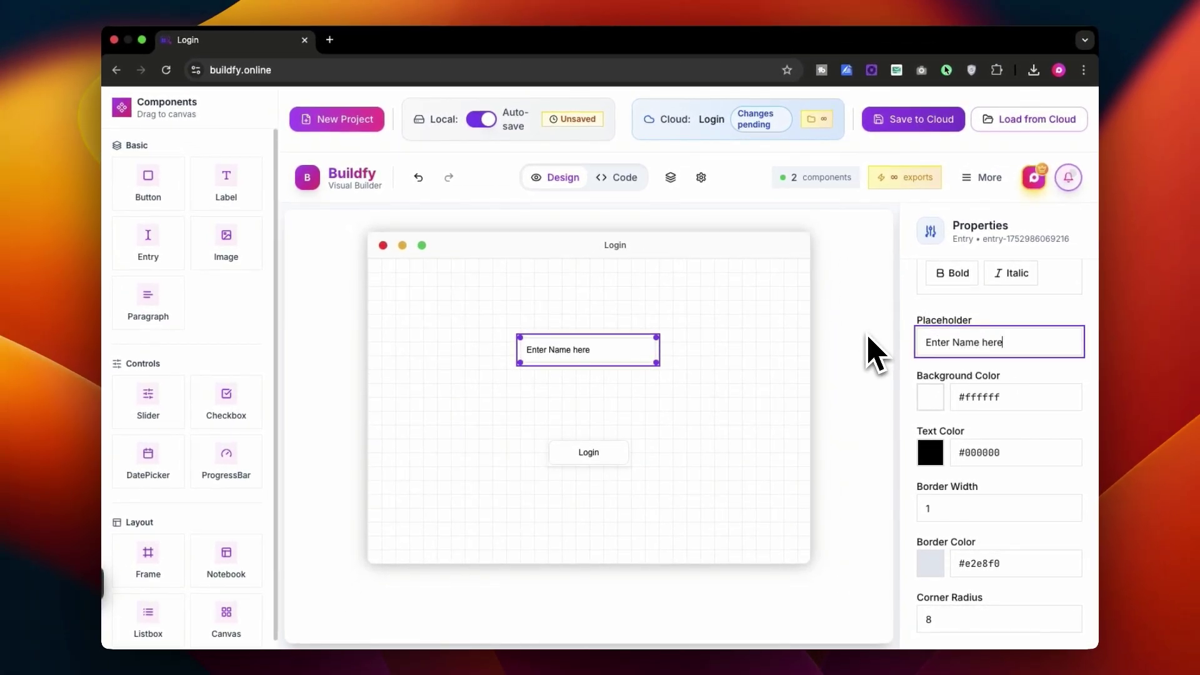
type("...")
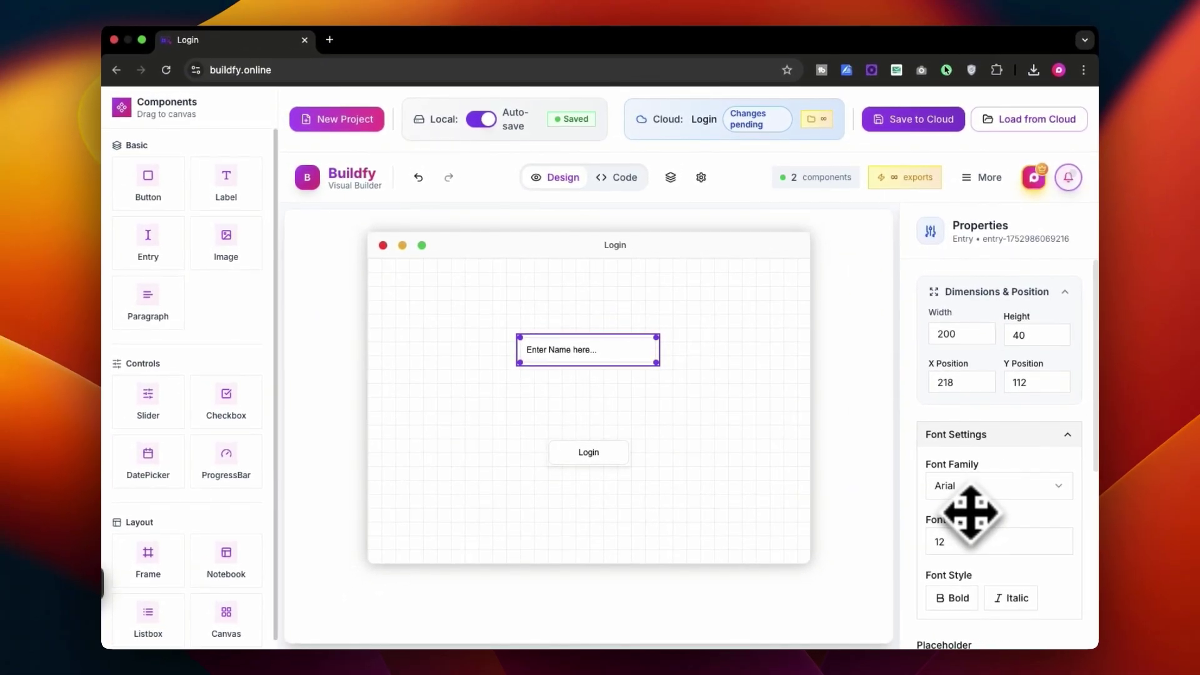
scroll(971, 514, "down", 1)
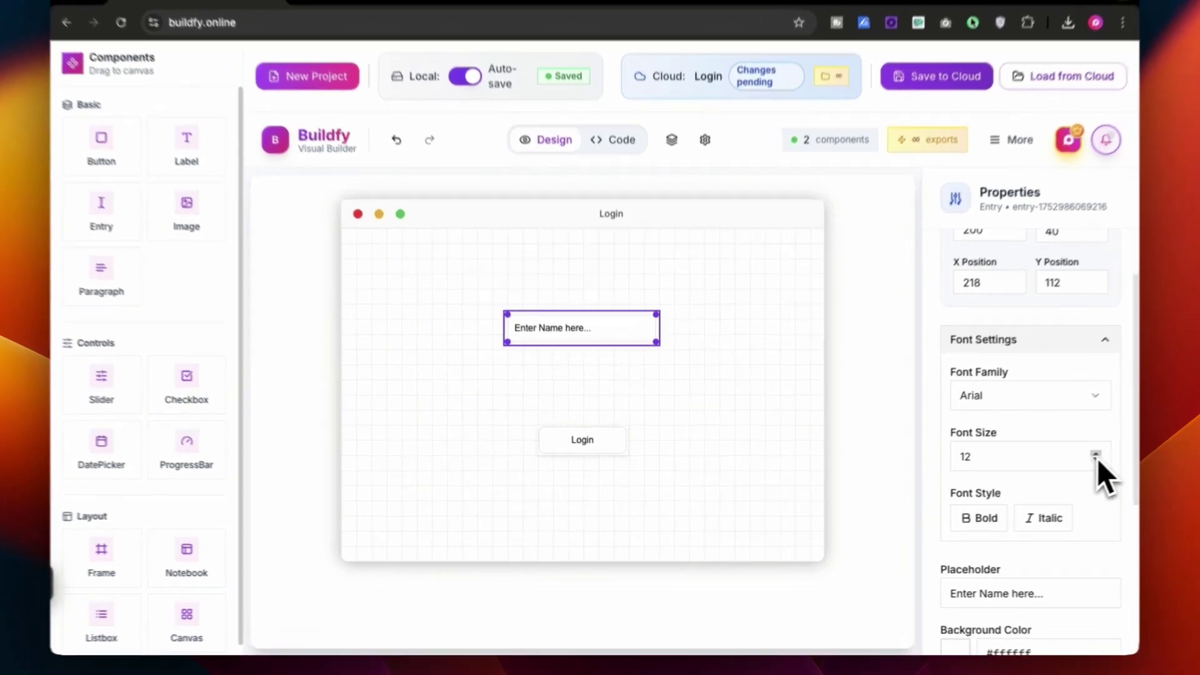
left_click(1062, 463)
left_click(924, 437)
Give the name entry a light blue #70aeff border, 2 pixels wide
left_click(647, 316)
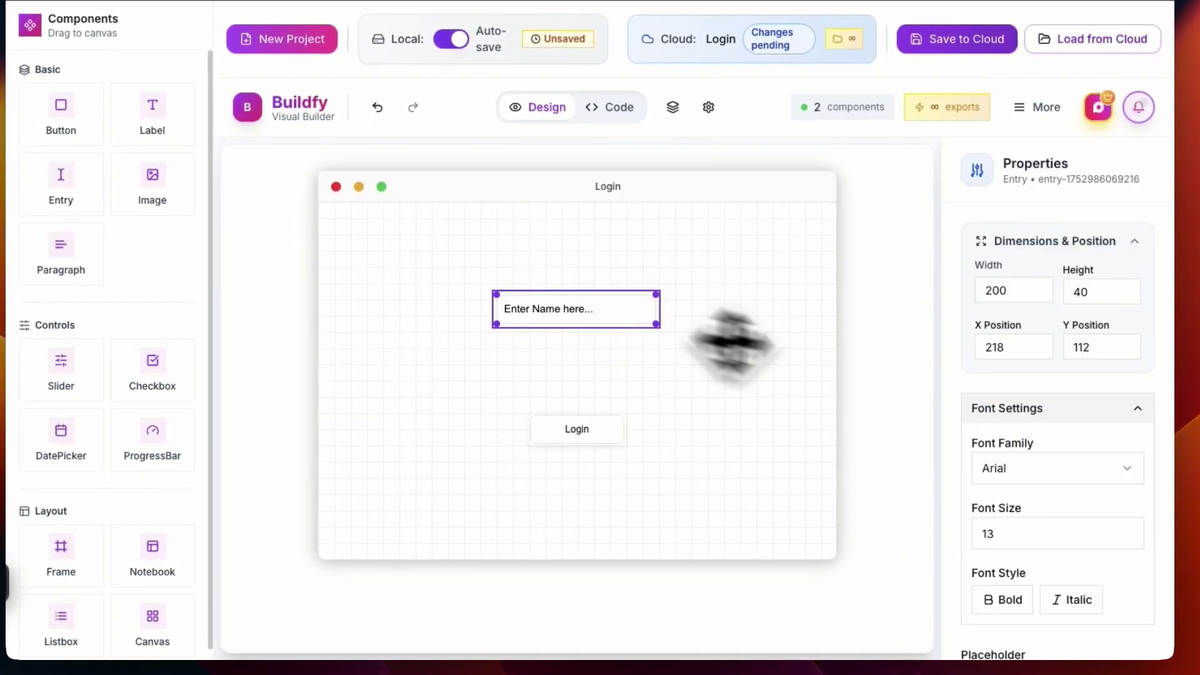
scroll(1107, 467, "down", 3)
left_click(977, 562)
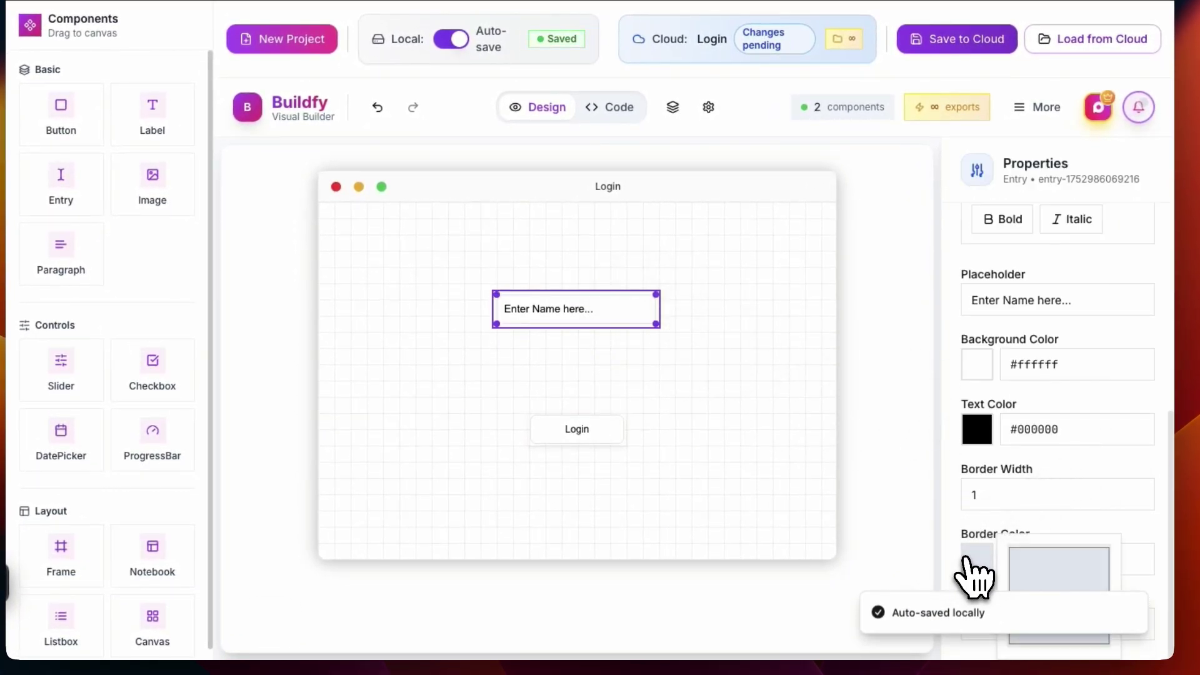
left_click(1054, 592)
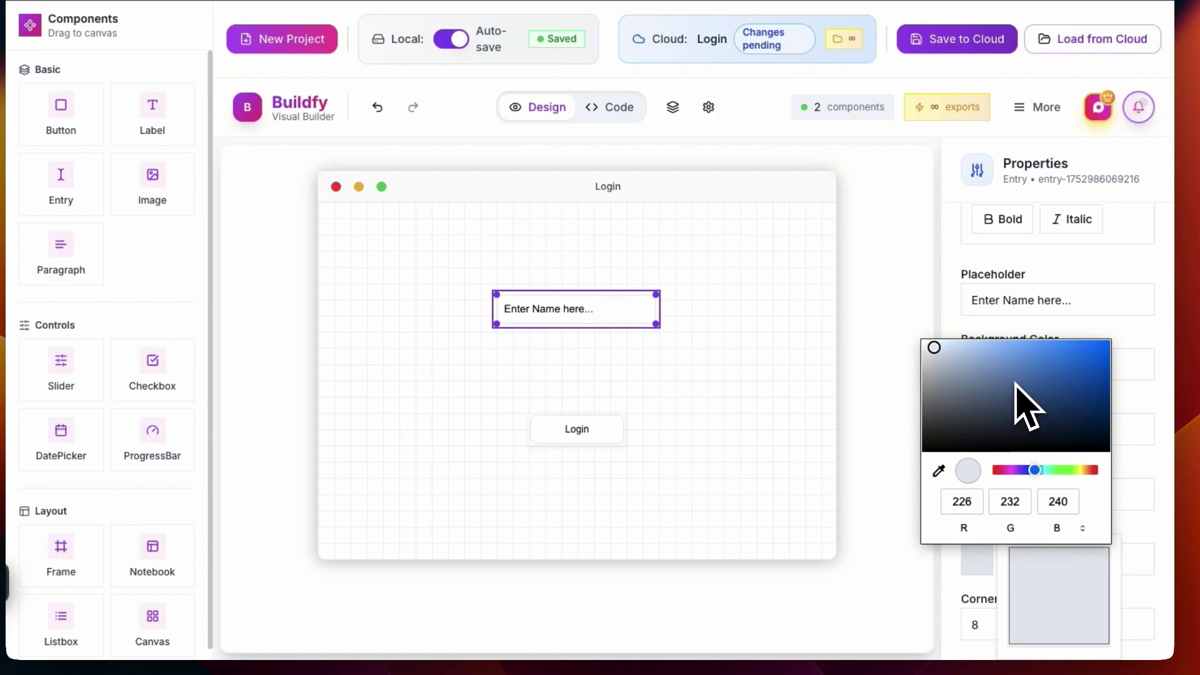
left_click_drag(1016, 384, 1036, 343)
left_click(731, 469)
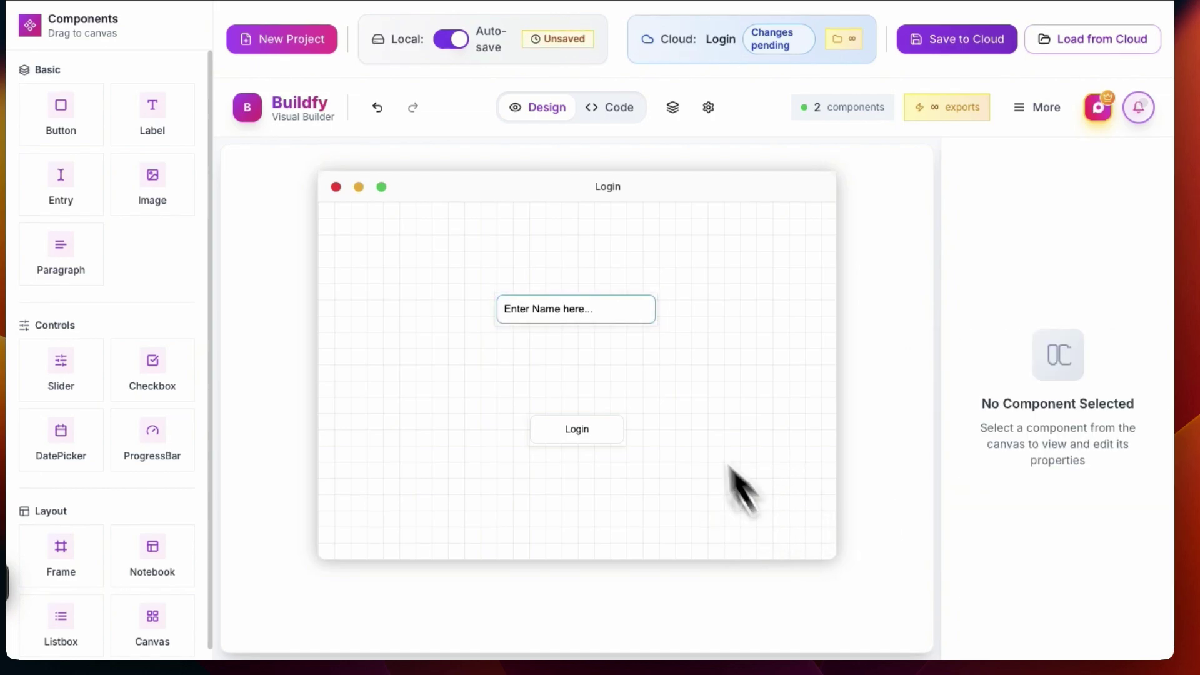
left_click(621, 315)
scroll(1044, 482, "down", 5)
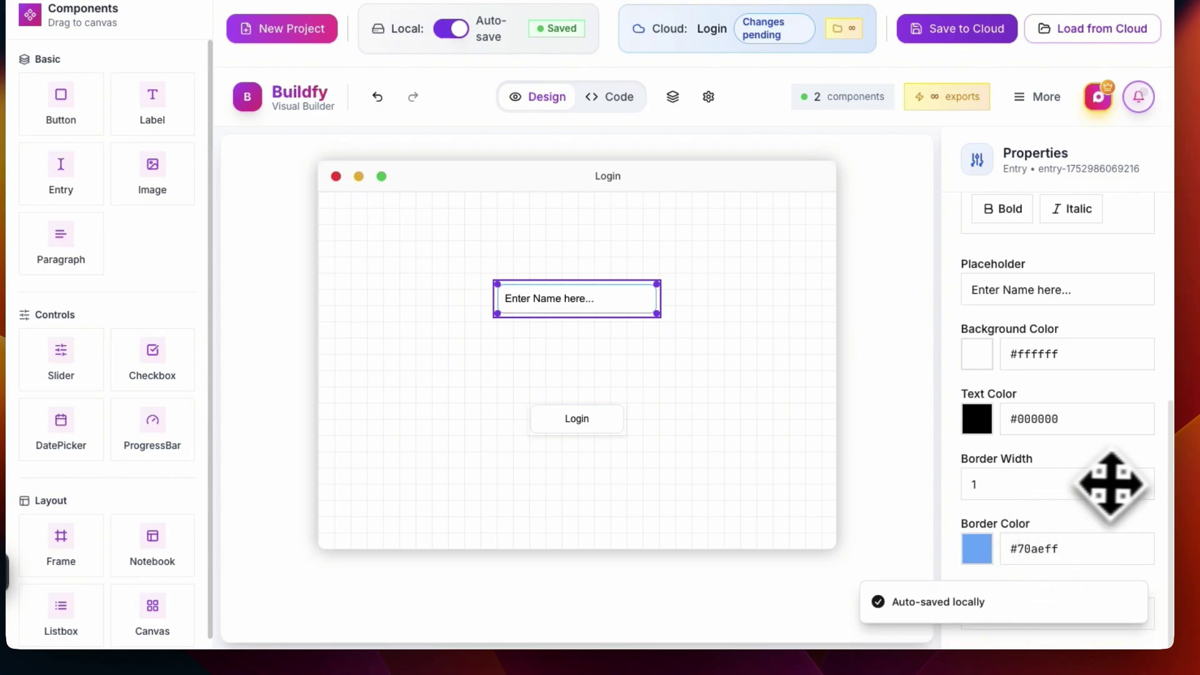
left_click(1137, 482)
left_click(691, 353)
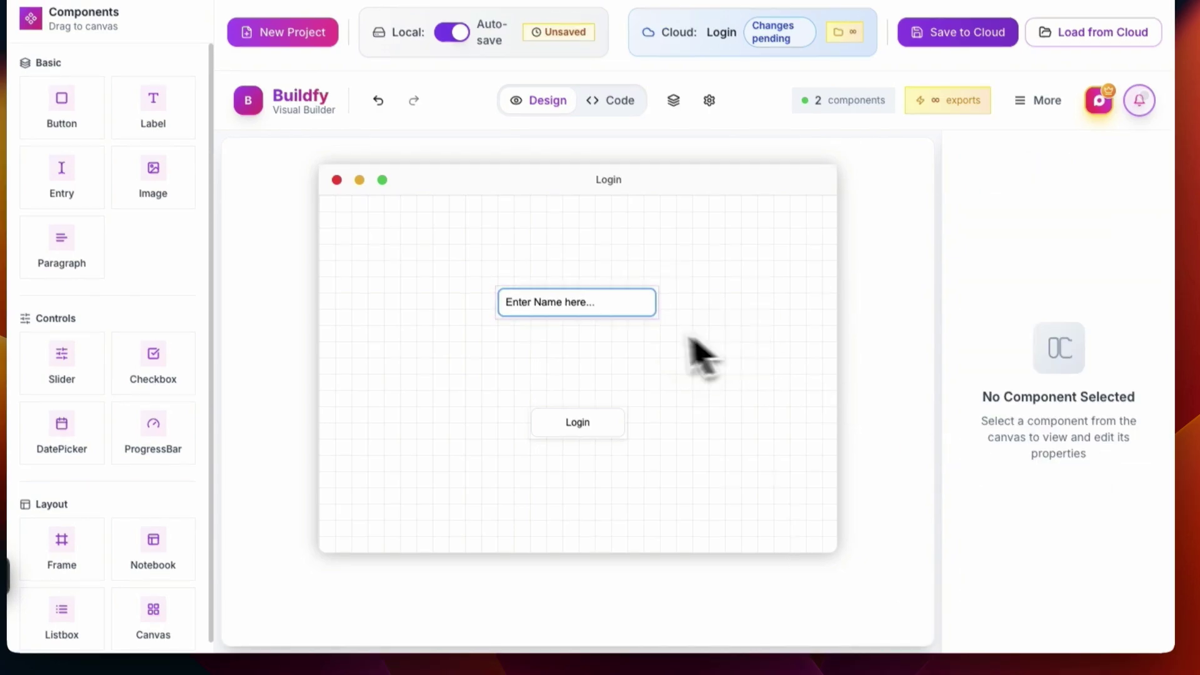
left_click(637, 310)
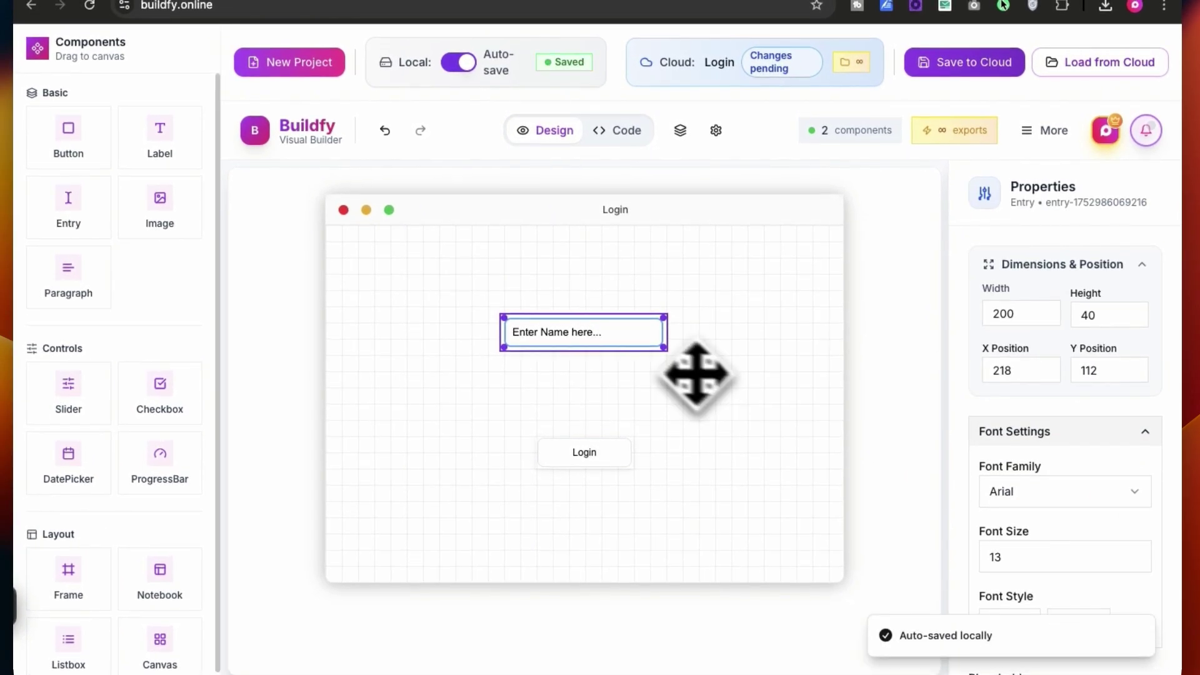
Duplicate the name entry with Cmd+C/Cmd+V and place the copy below it
right_click(627, 348)
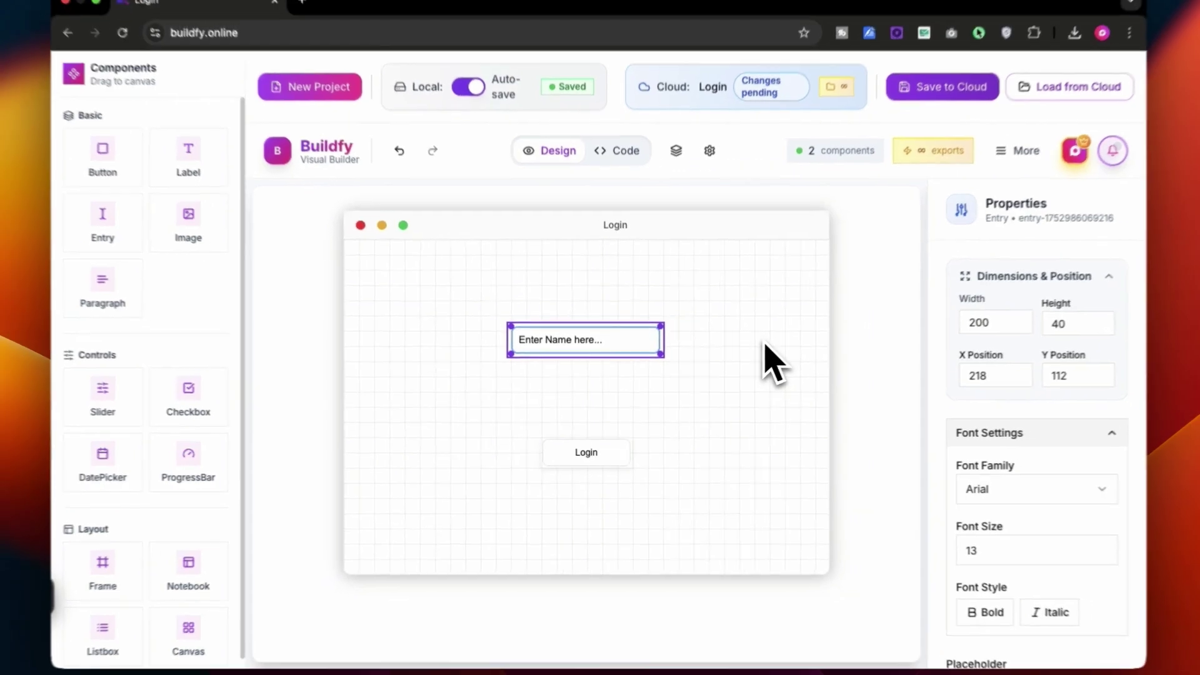
key("super+c")
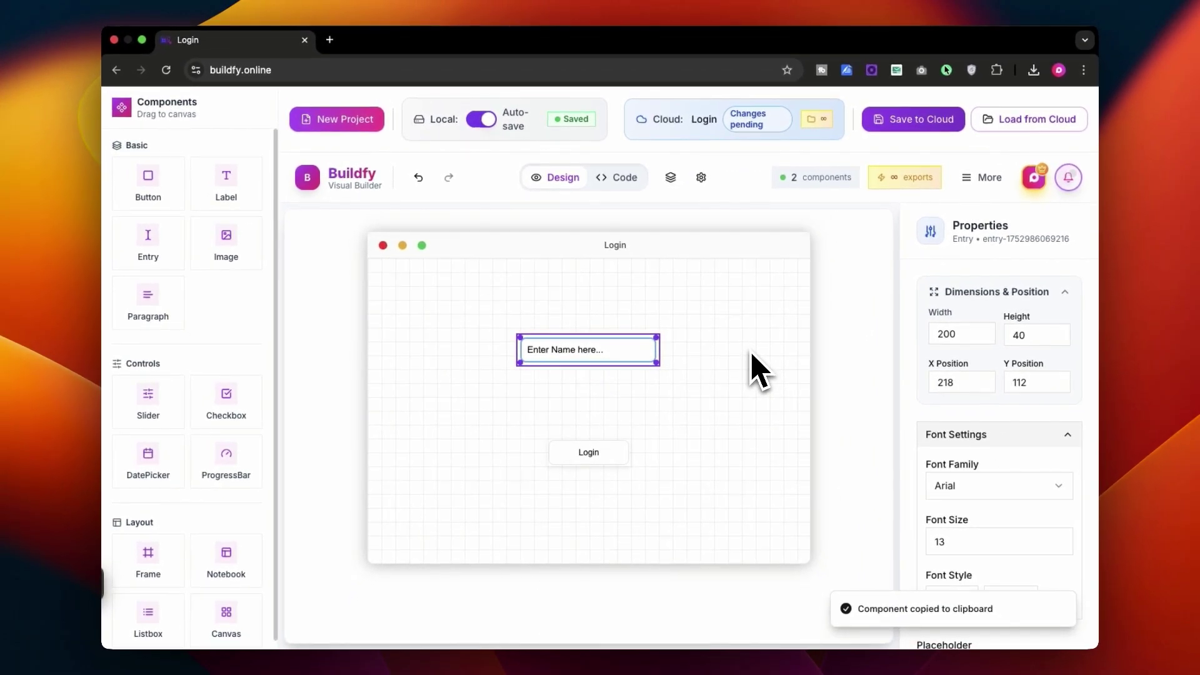
key("super+v")
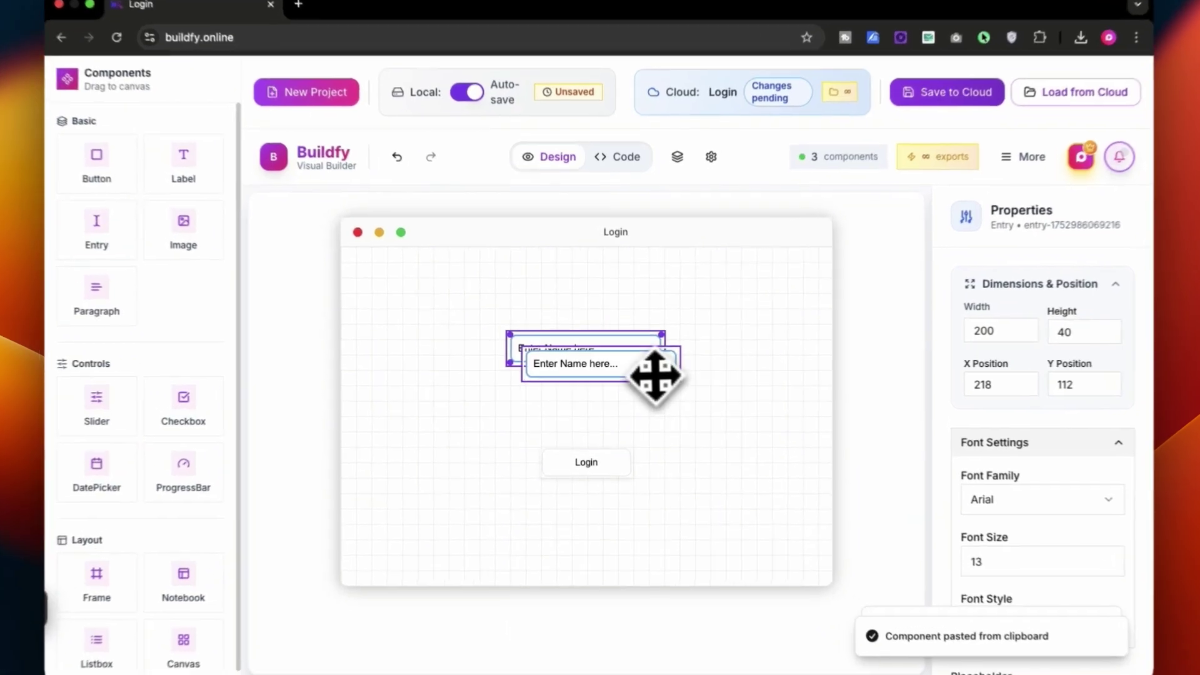
left_click_drag(650, 368, 631, 396)
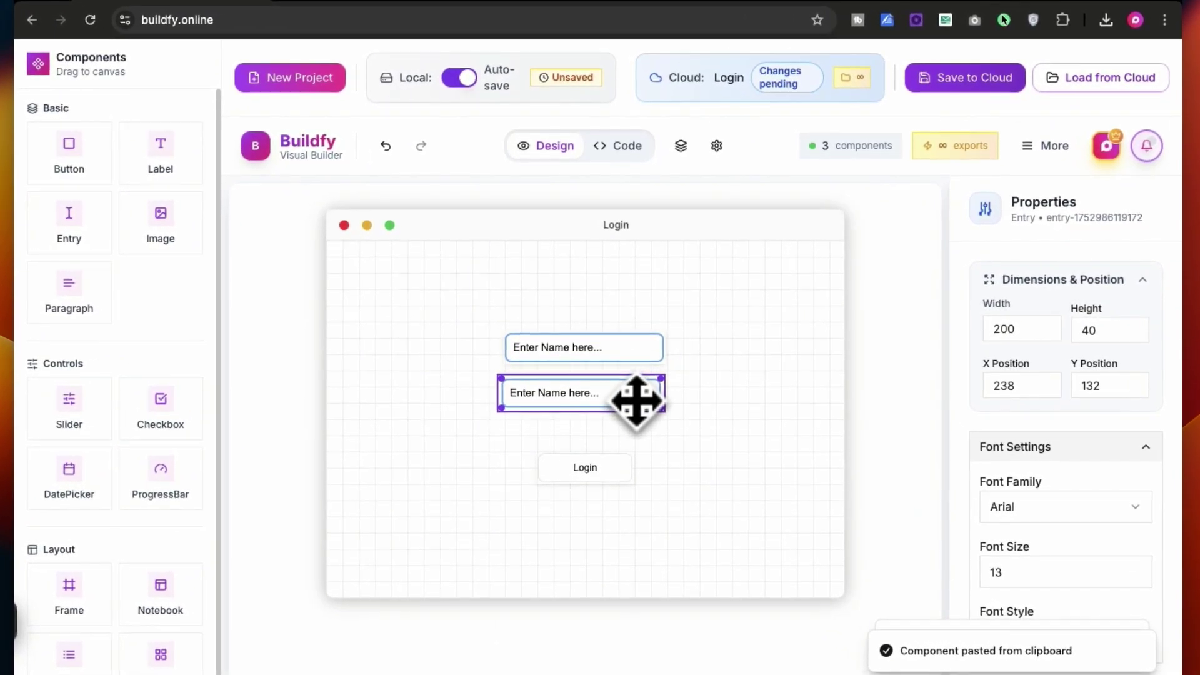
left_click(809, 400)
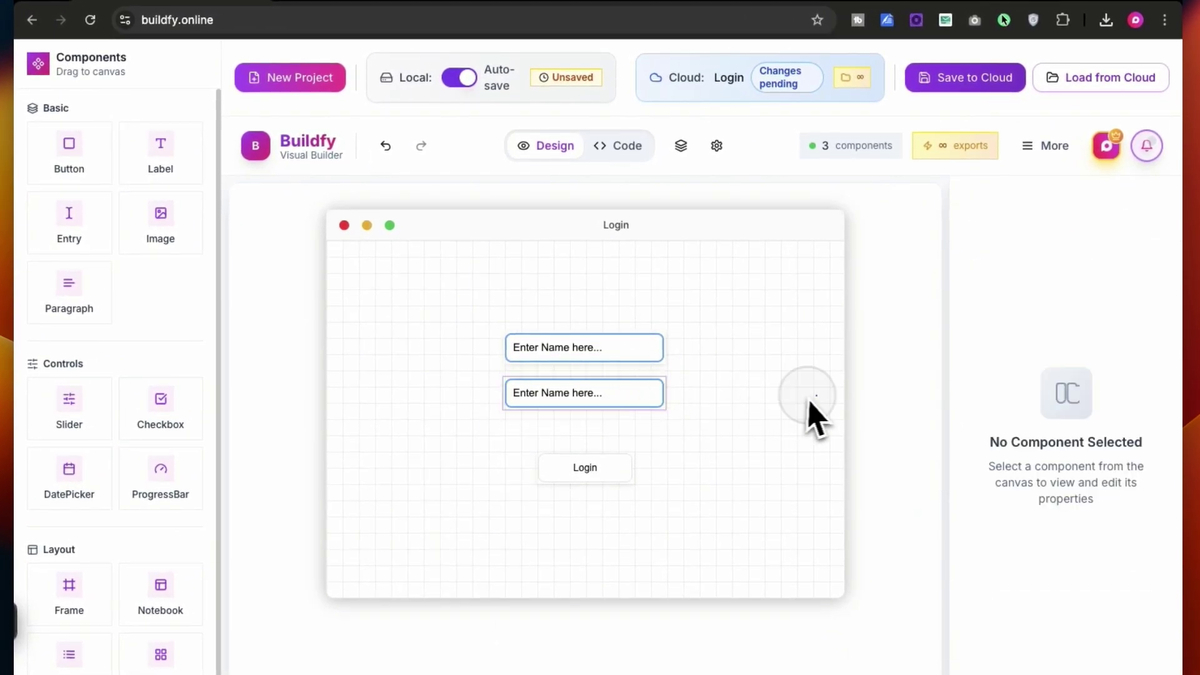
Change the copy's placeholder to 'Enter Email here...'
left_click(635, 388)
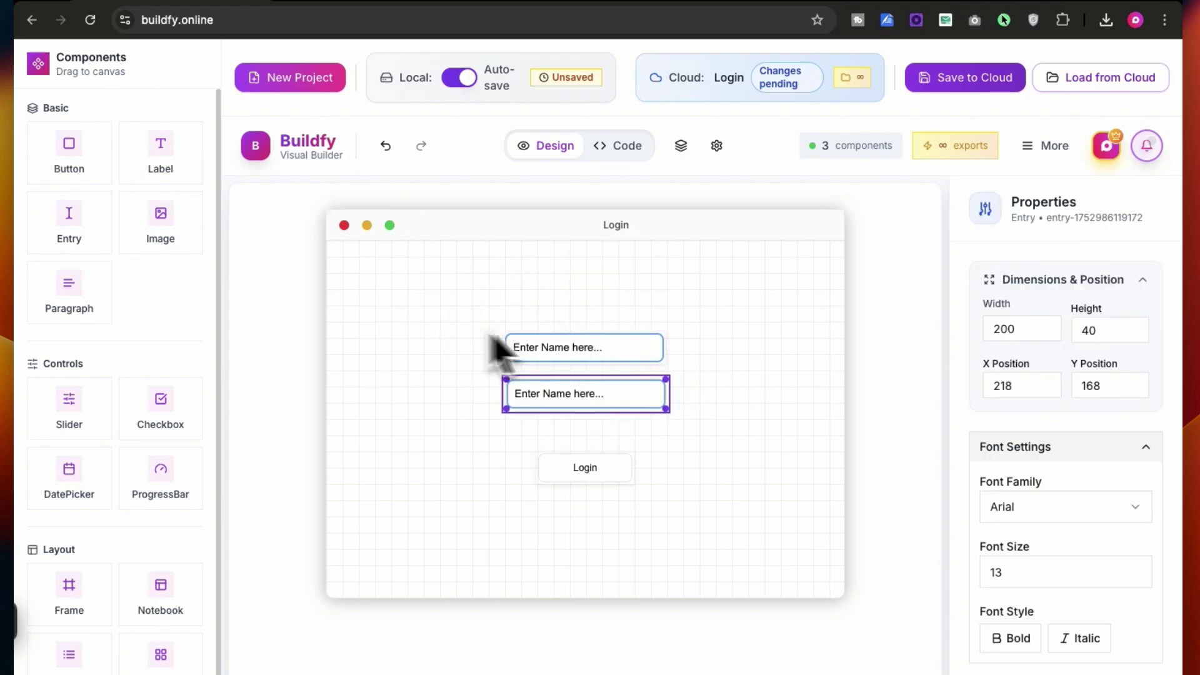
left_click(718, 416)
left_click(584, 402)
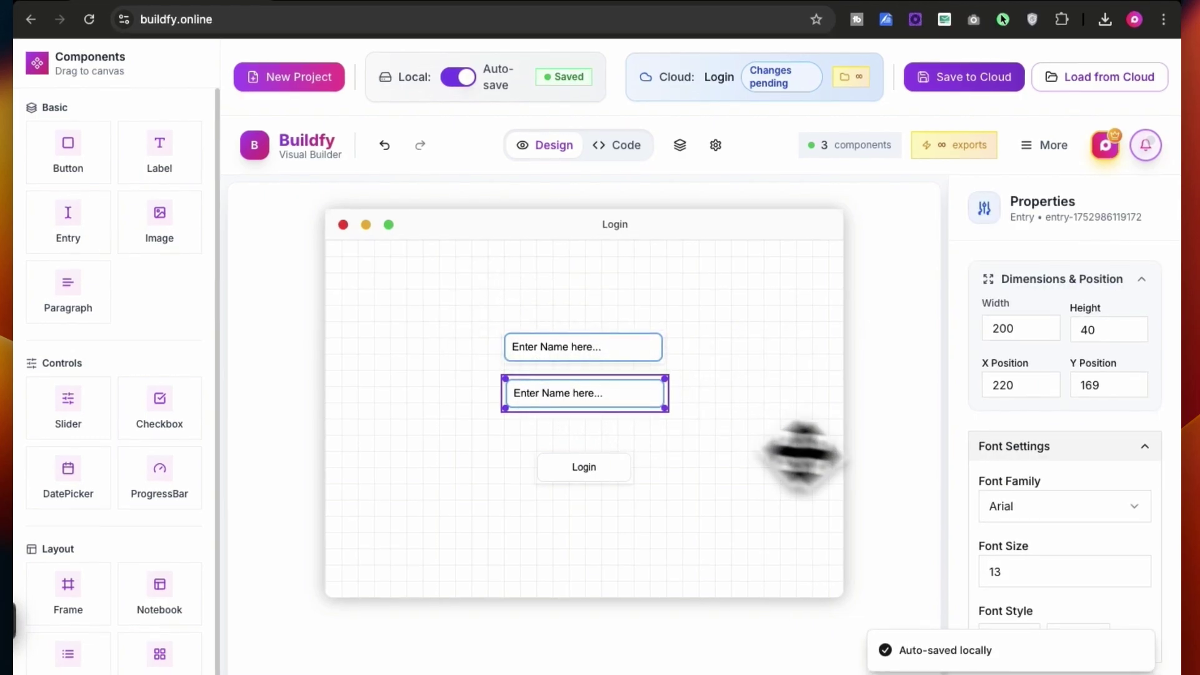
scroll(1004, 482, "down", 5)
scroll(1025, 357, "up", 4)
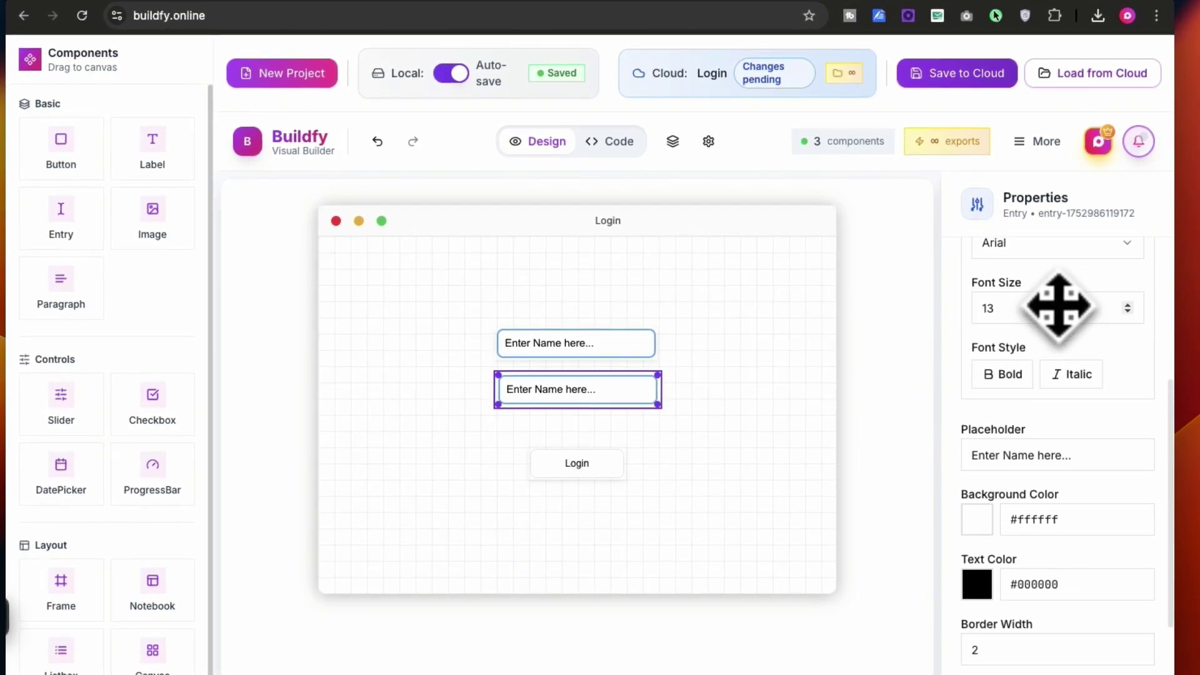
scroll(1060, 306, "down", 3)
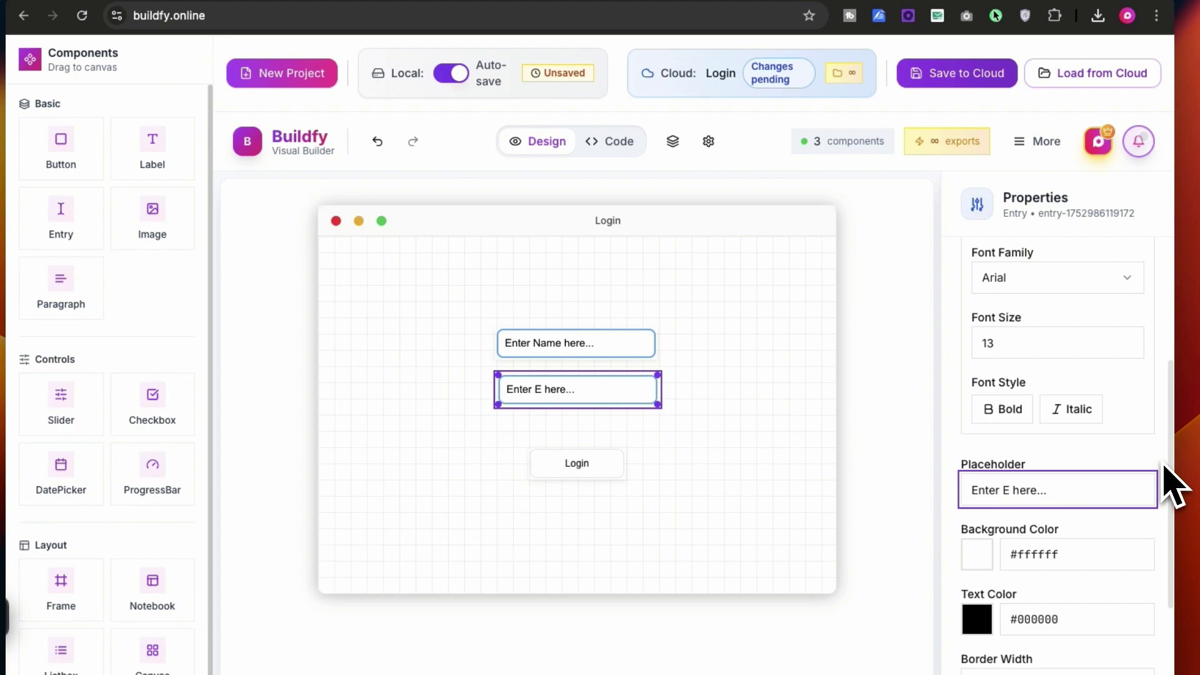
left_click(821, 449)
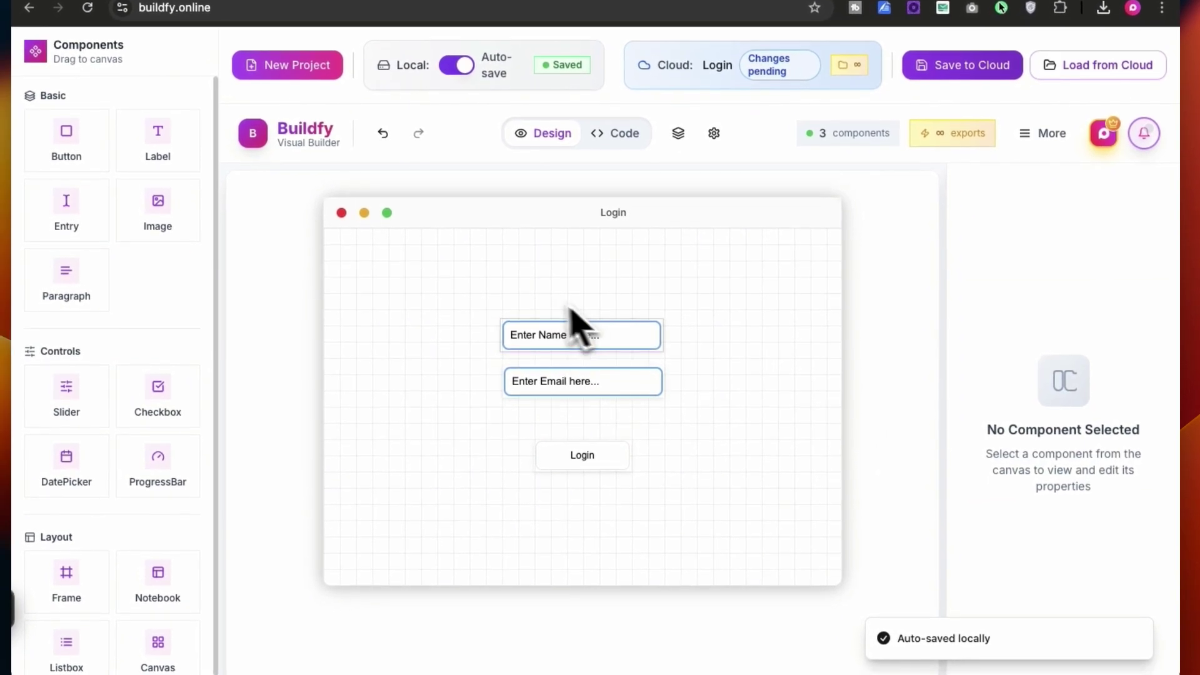
Move the Login button up and eyedrop the entry border's blue #73aff8 as its background
left_click_drag(594, 464, 591, 445)
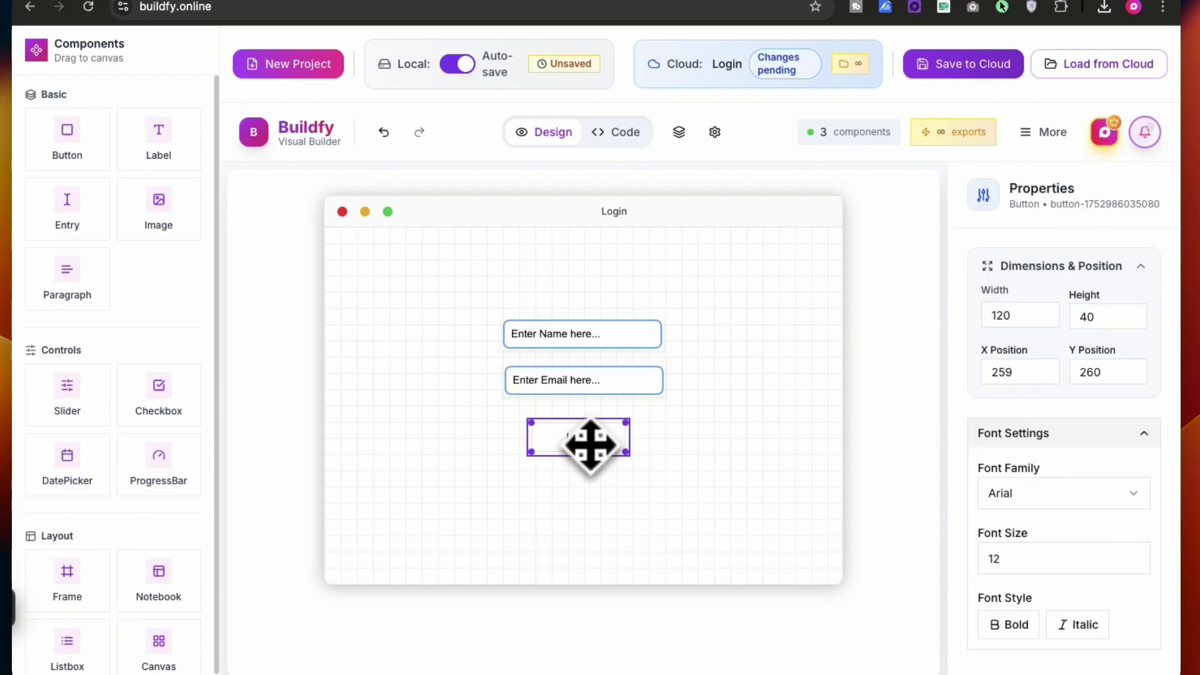
left_click(707, 476)
left_click(611, 445)
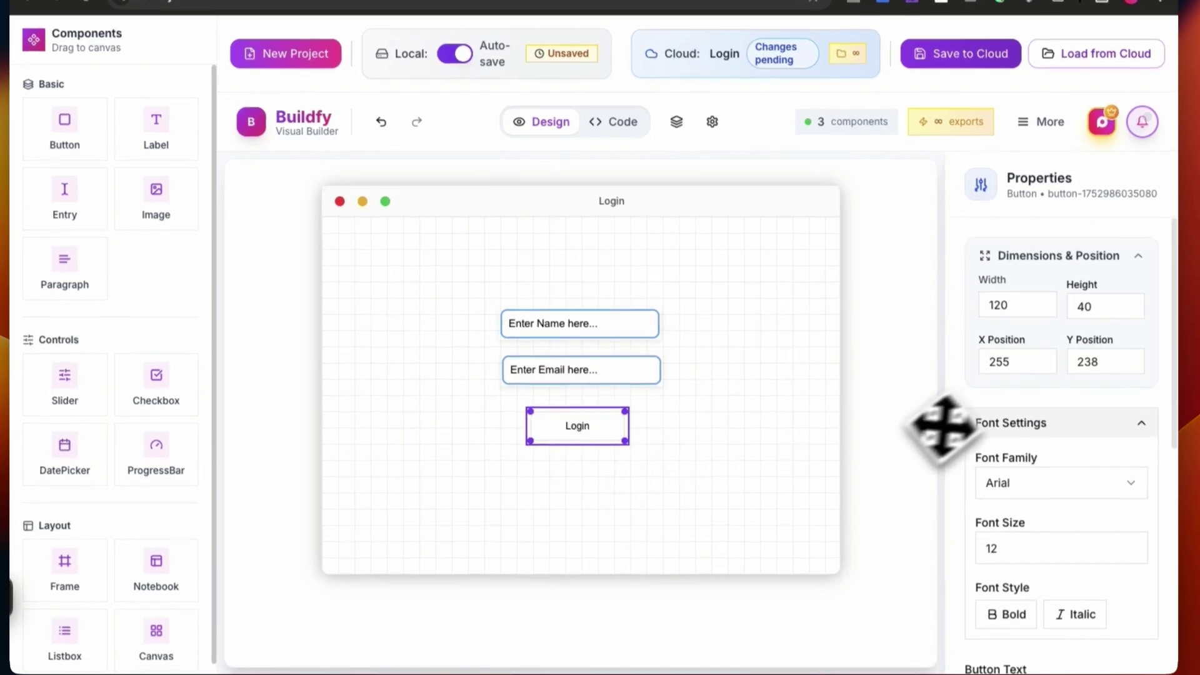
scroll(993, 428, "down", 6)
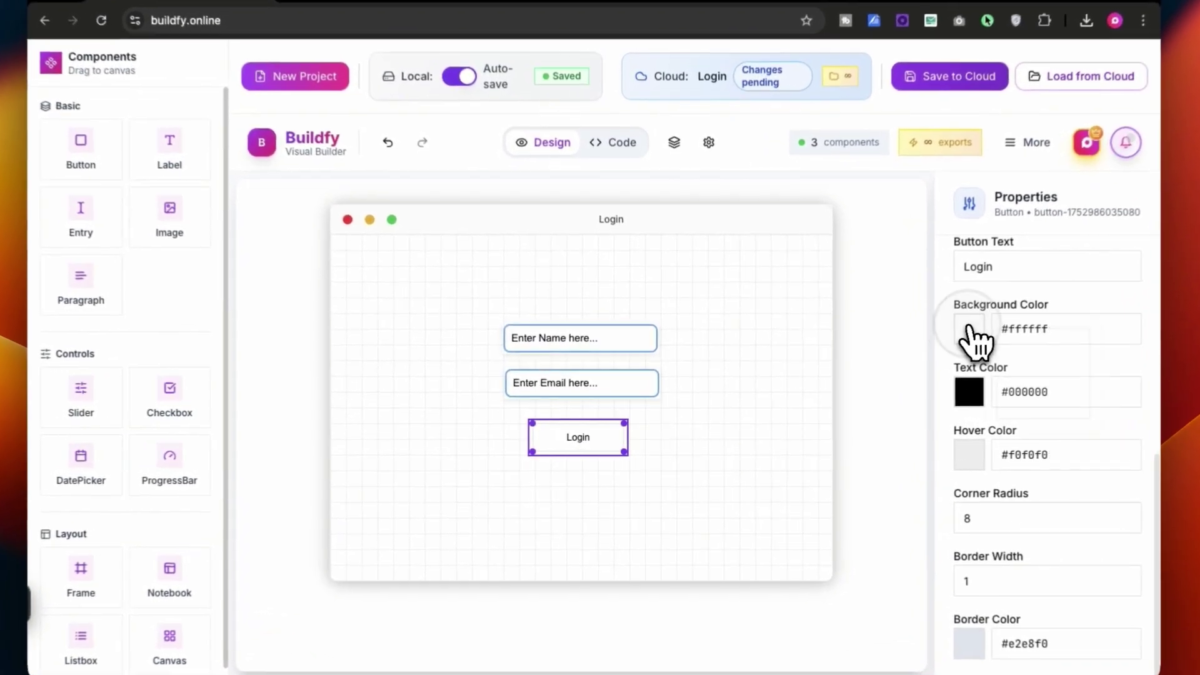
left_click(931, 345)
left_click(941, 555)
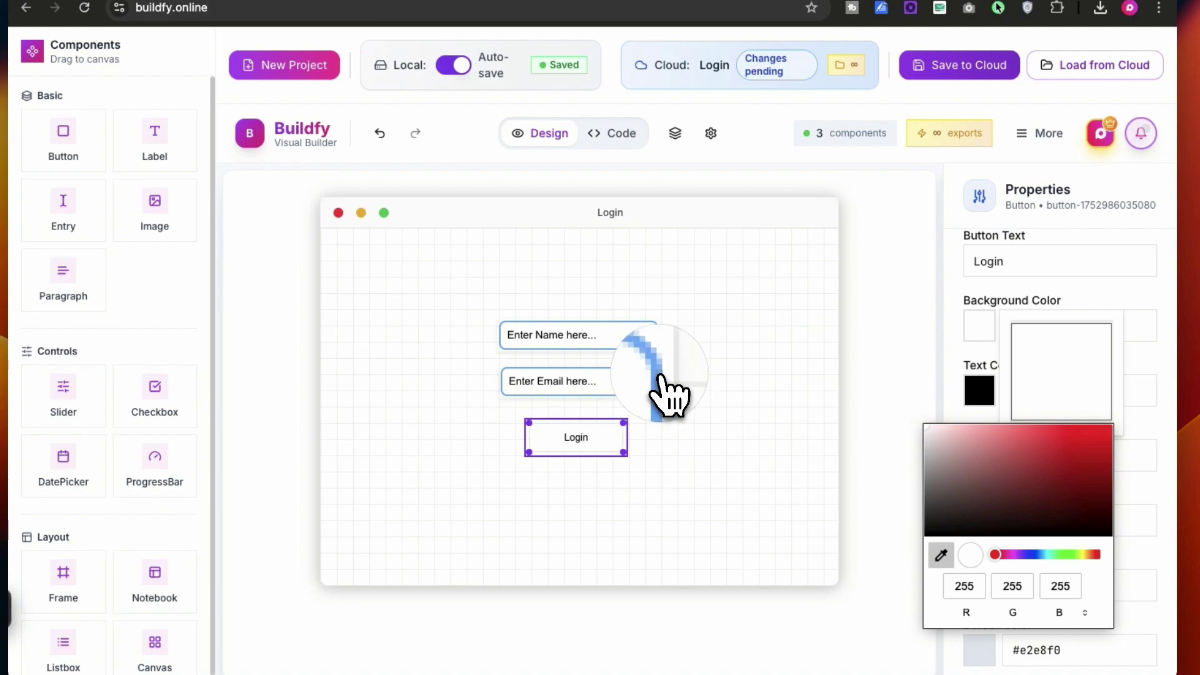
left_click(660, 376)
left_click(795, 405)
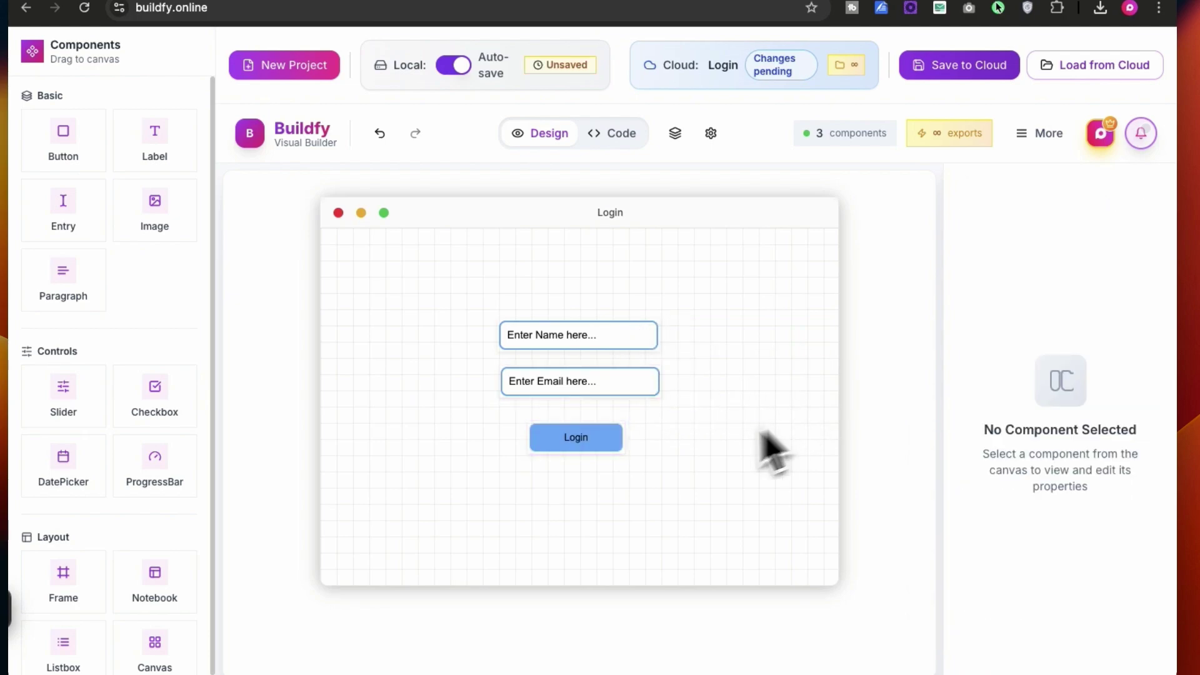
Set the Login button's text colour to white
left_click(594, 440)
scroll(1029, 516, "down", 5)
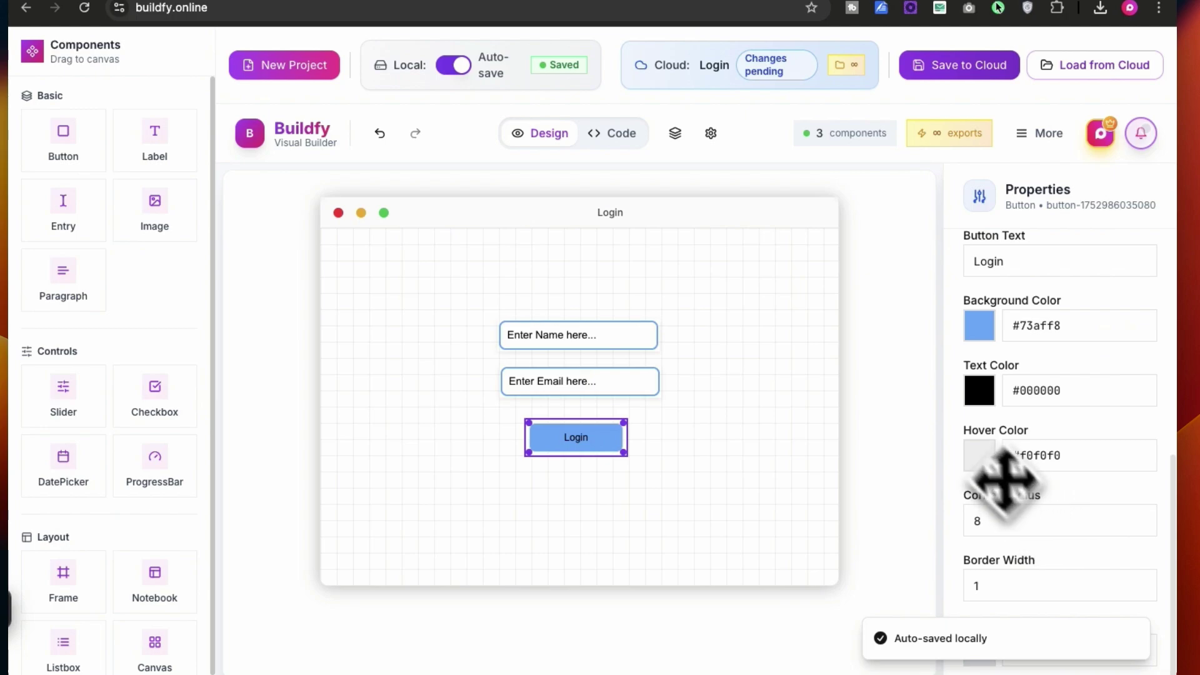
left_click(978, 393)
left_click(980, 254)
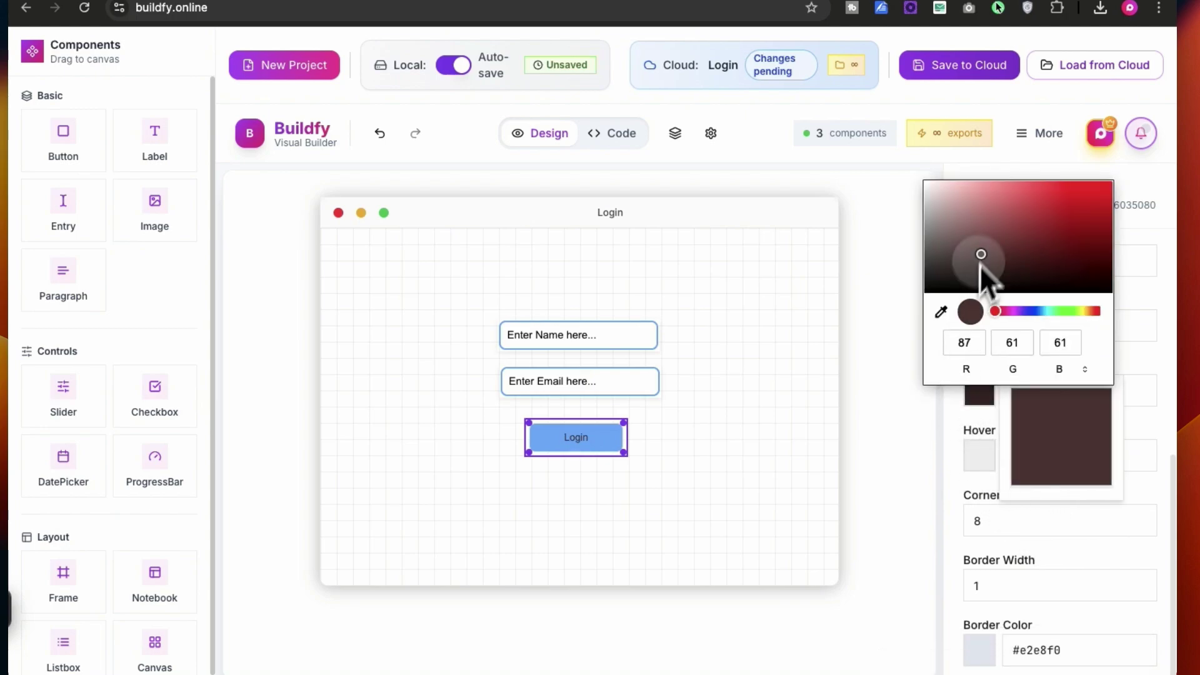
left_click_drag(980, 254, 862, 164)
left_click(836, 388)
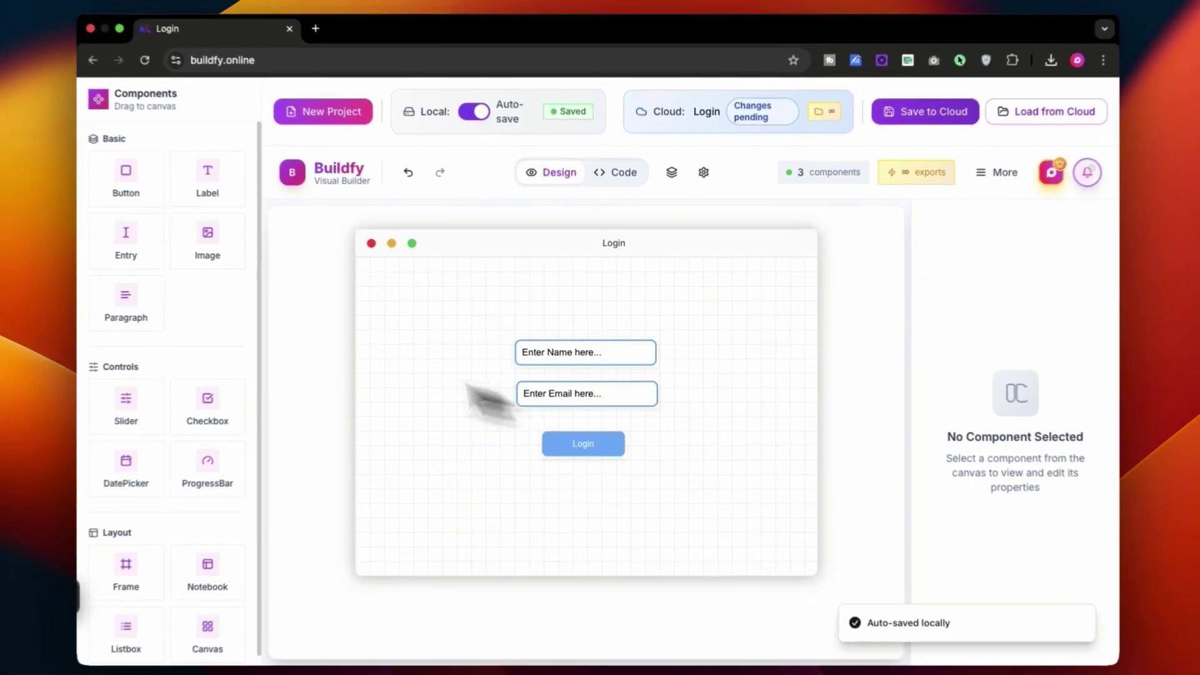
Add a label reading 'Proxlight APPs' and centre it above the name field
scroll(189, 341, "down", 1)
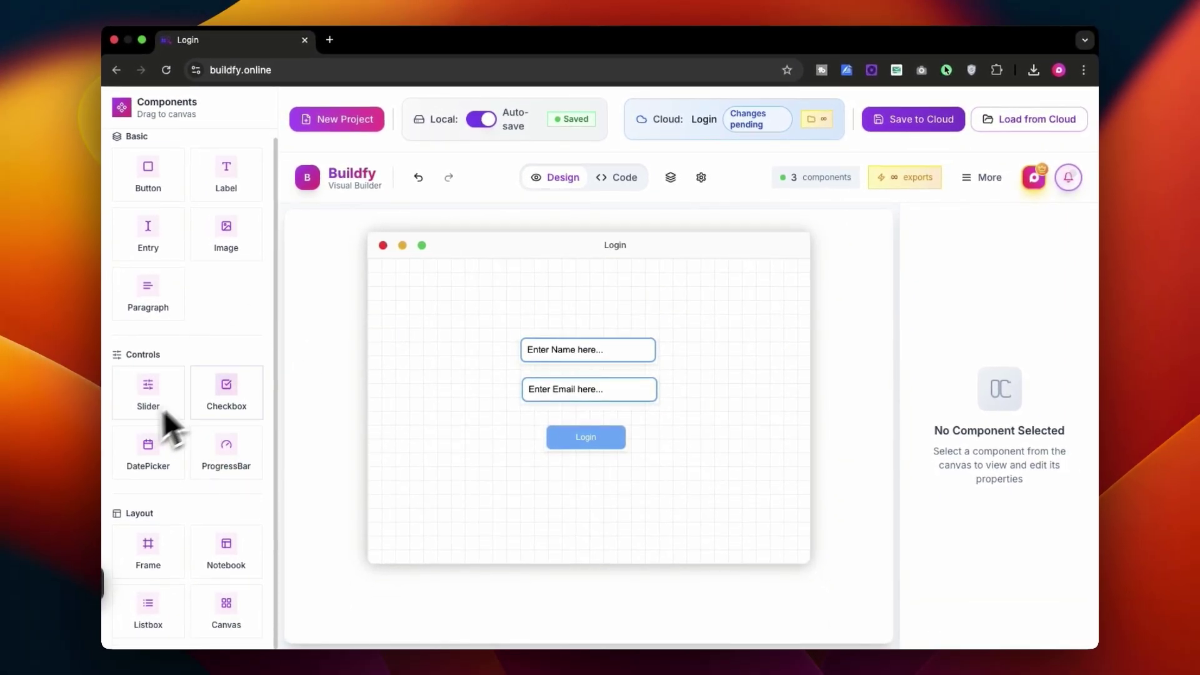
scroll(228, 374, "up", 1)
scroll(236, 389, "down", 1)
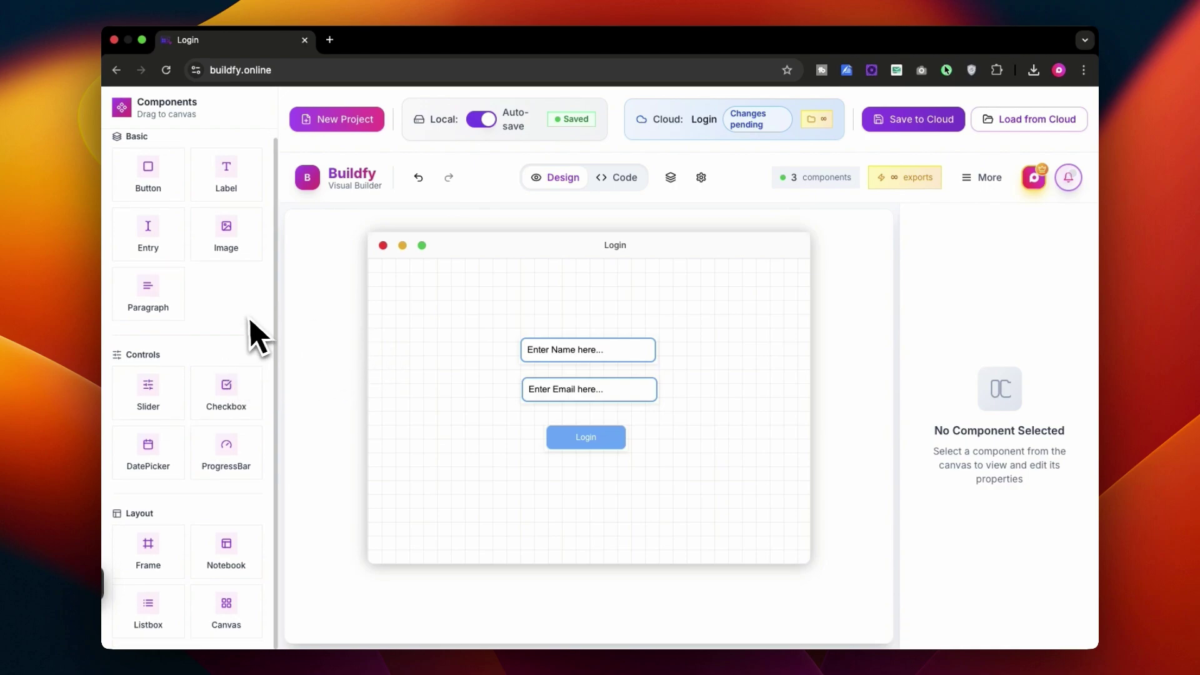
scroll(253, 303, "up", 1)
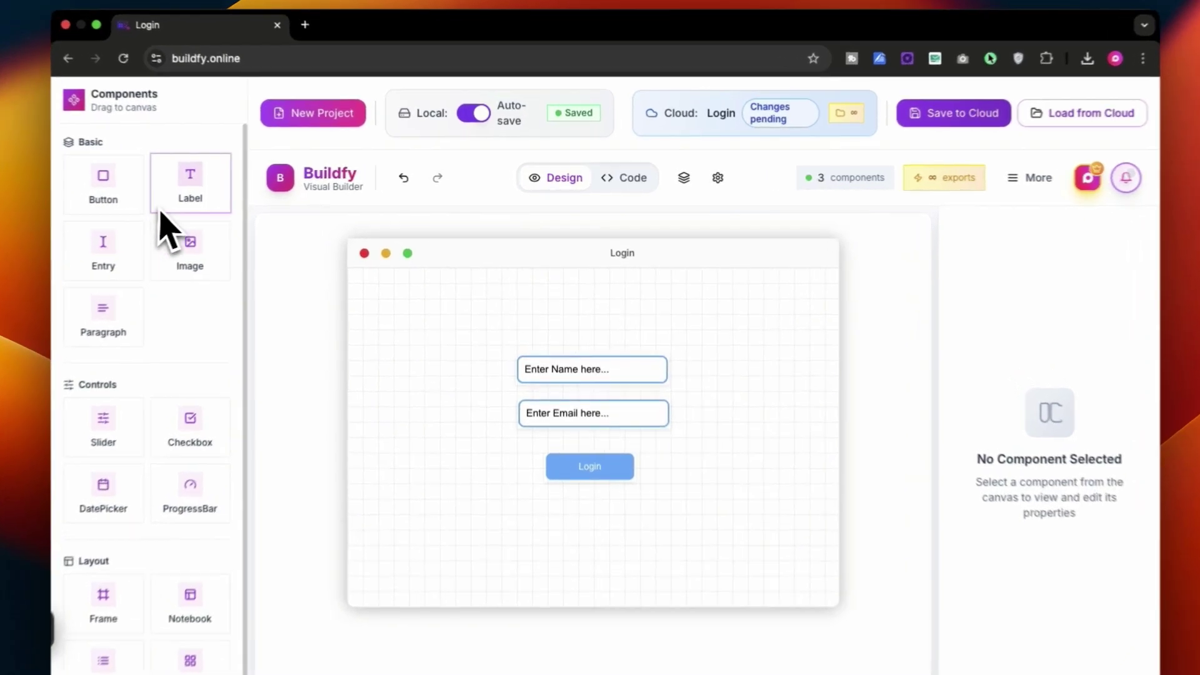
left_click_drag(206, 200, 532, 300)
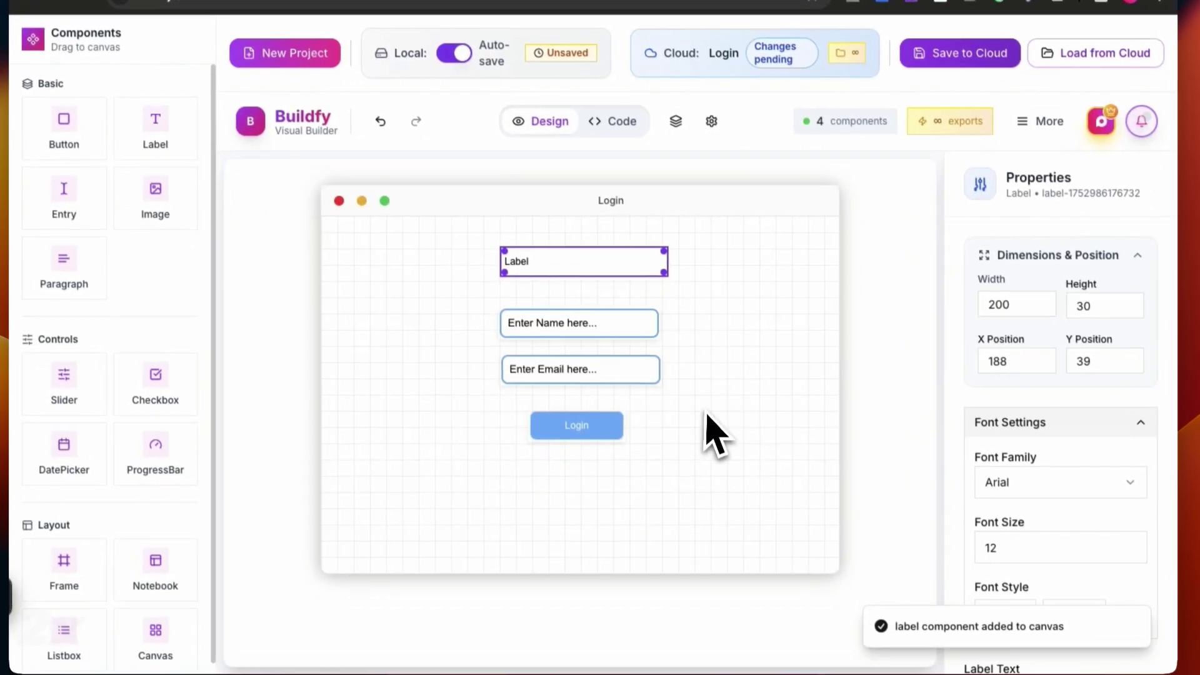
scroll(1085, 482, "down", 3)
scroll(1087, 583, "up", 1)
double_click(1004, 609)
type("Proxlight APPs")
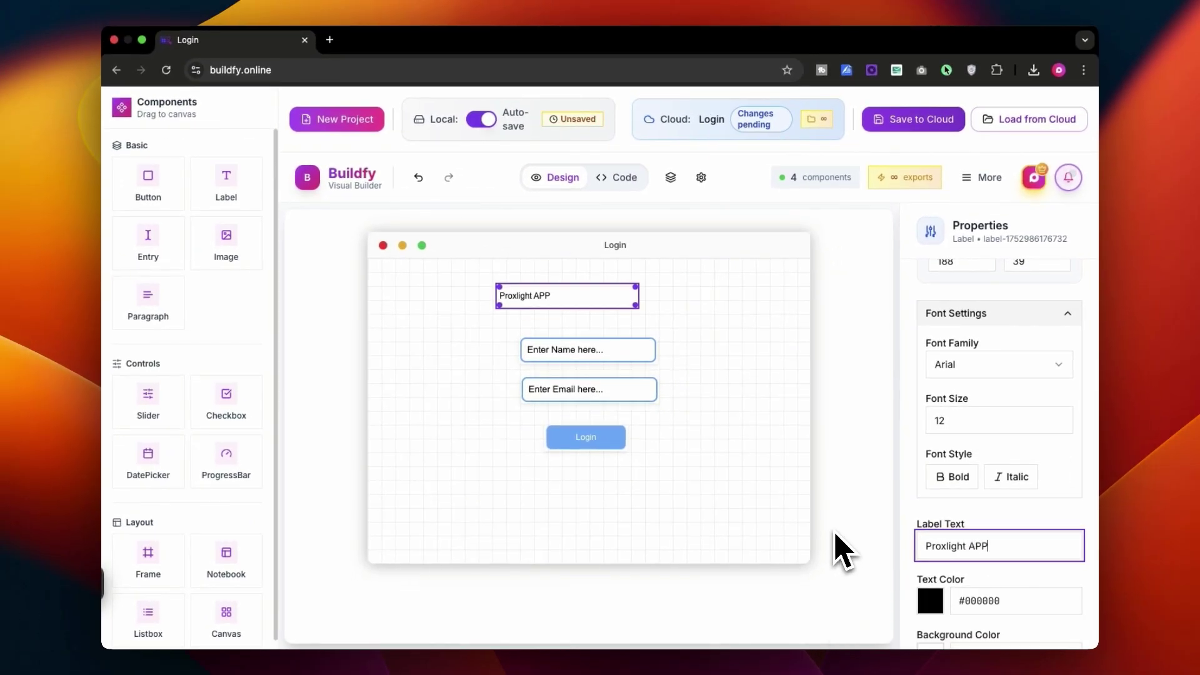
left_click(756, 335)
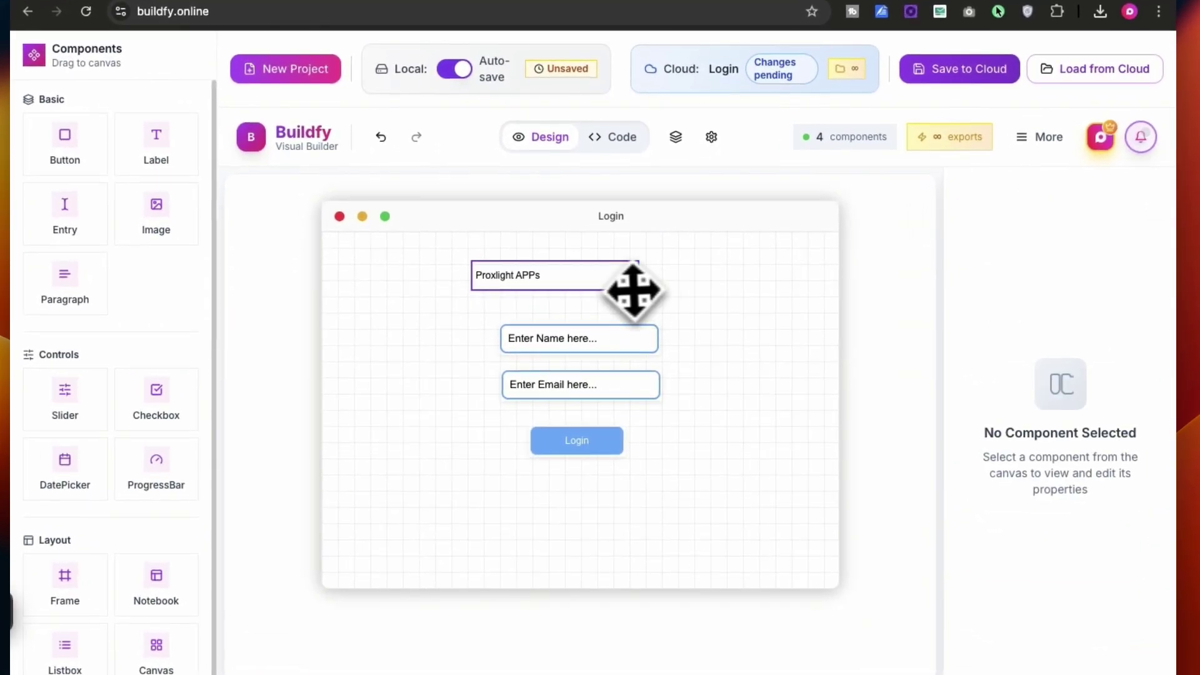
left_click_drag(629, 304, 662, 315)
Enlarge the Proxlight APPs title's font size and make it bold
left_click(795, 369)
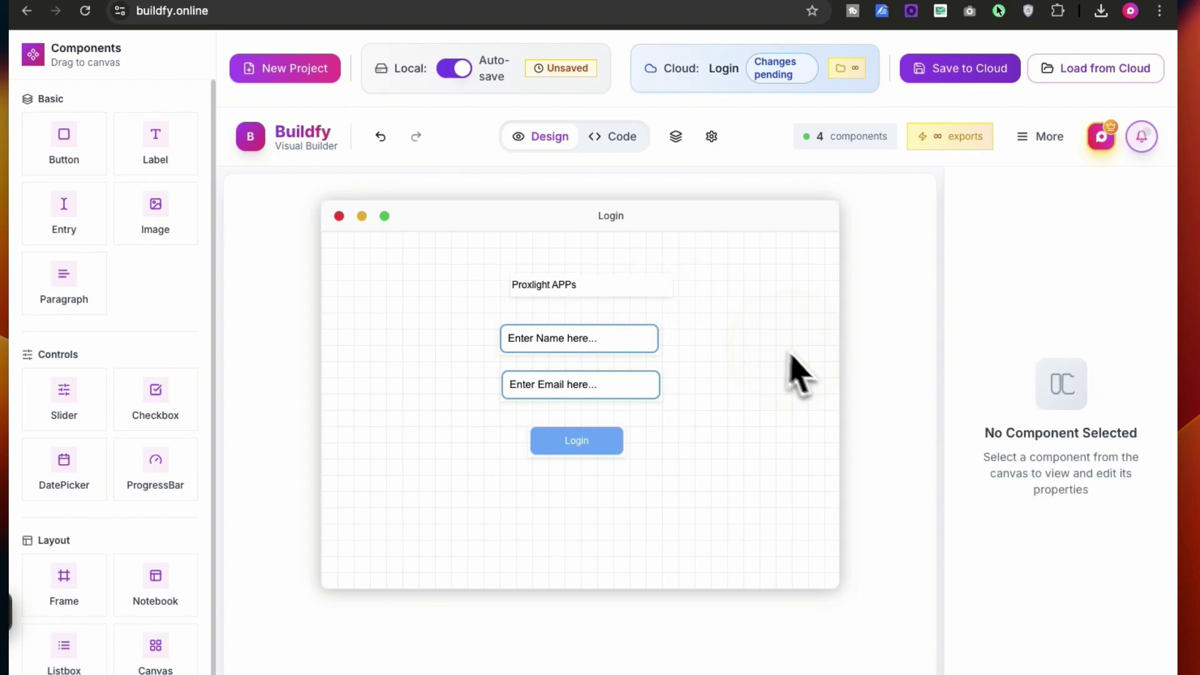
left_click(632, 281)
scroll(1127, 494, "down", 4)
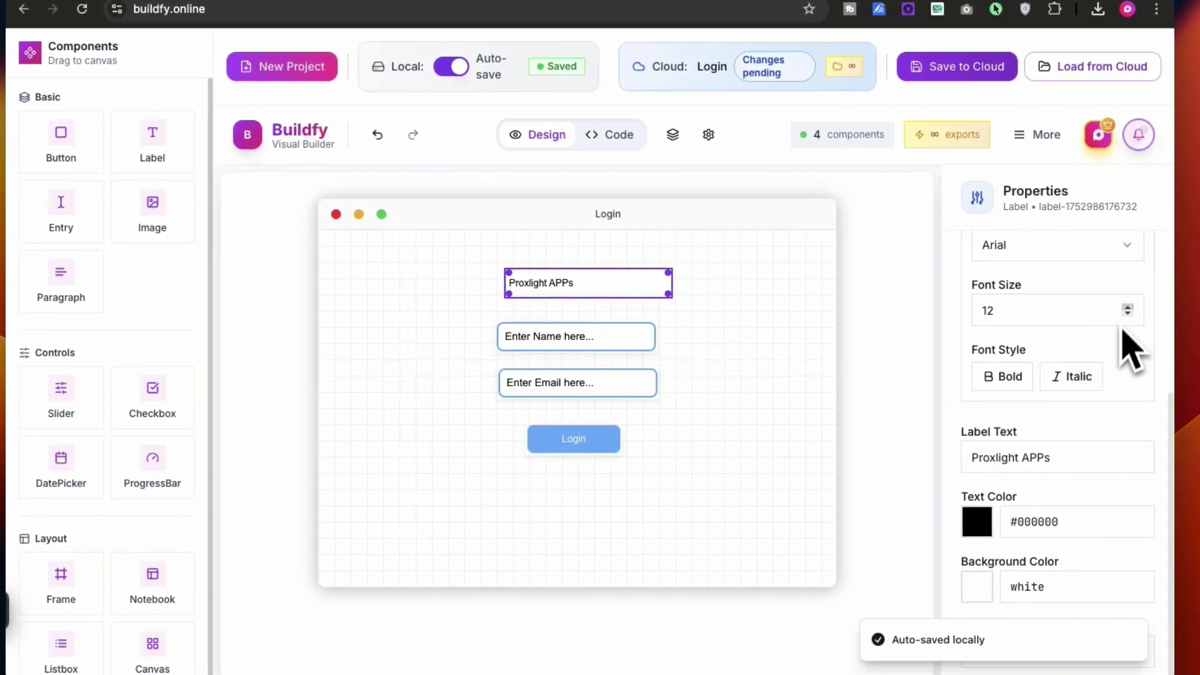
left_click(1128, 308)
left_click(1128, 307)
left_click(1128, 307)
left_click(1127, 307)
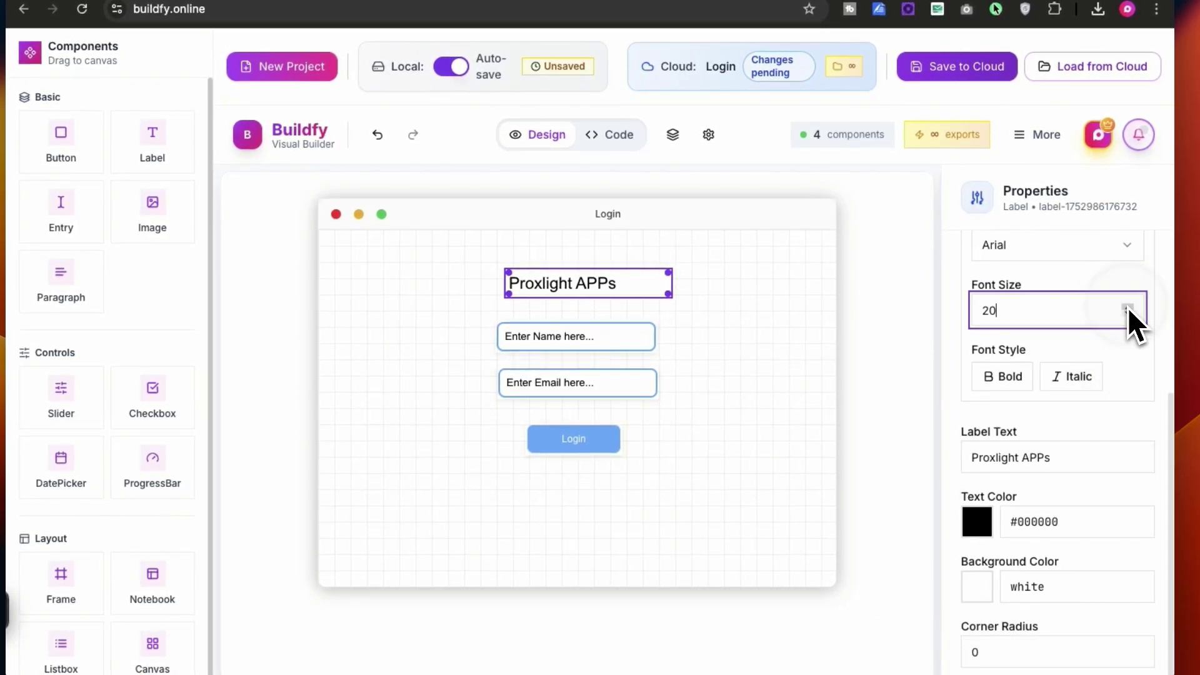
left_click(828, 345)
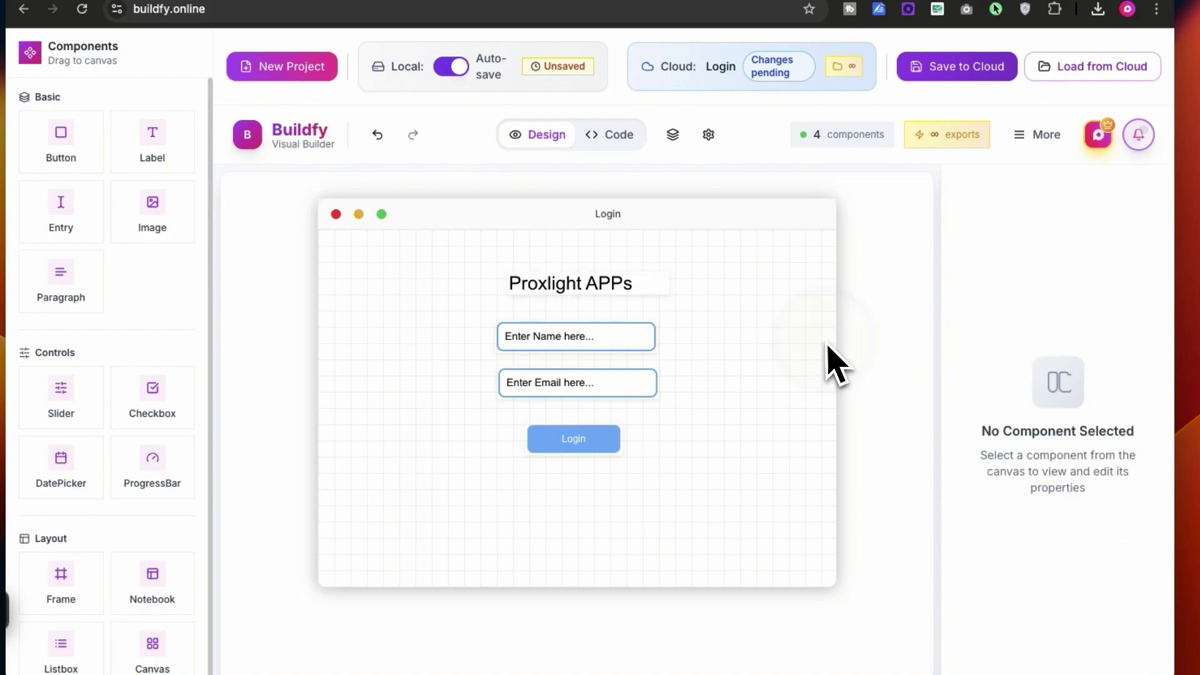
left_click(565, 284)
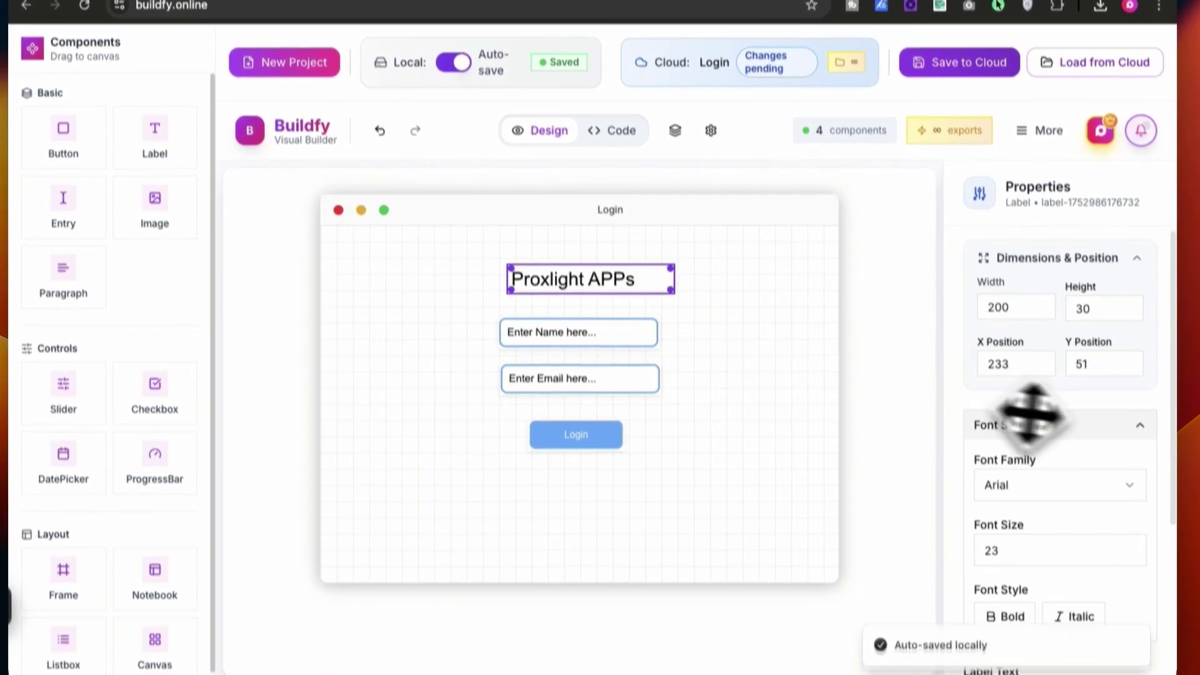
scroll(1031, 412, "down", 5)
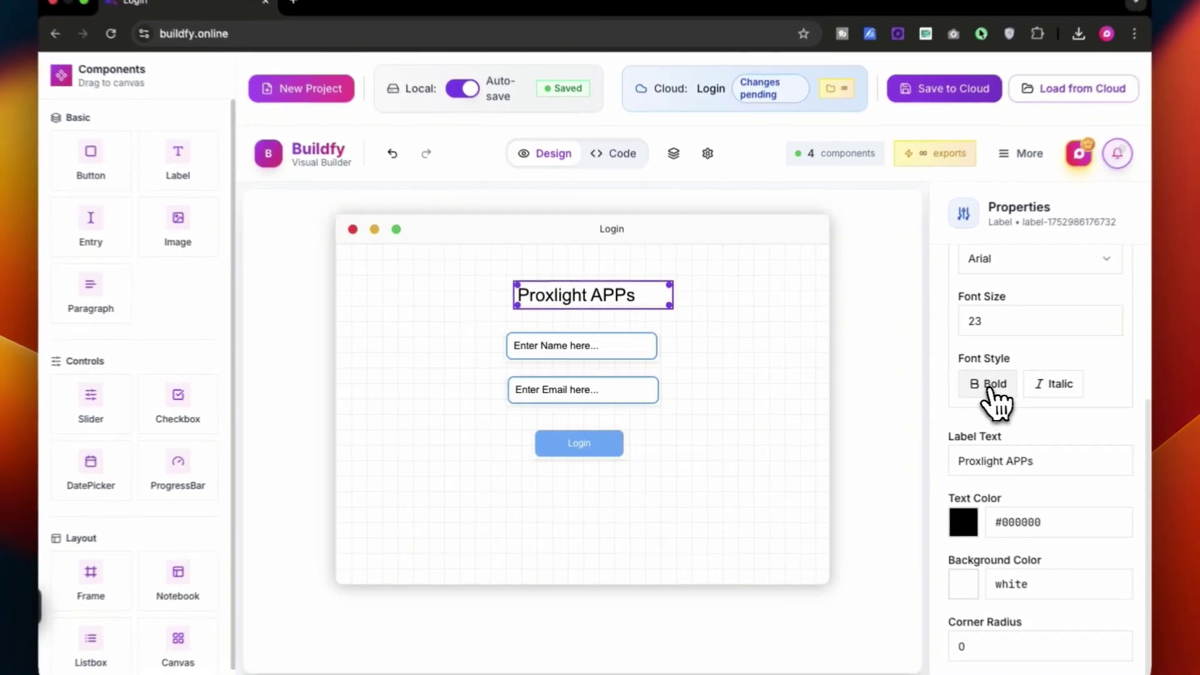
left_click(950, 383)
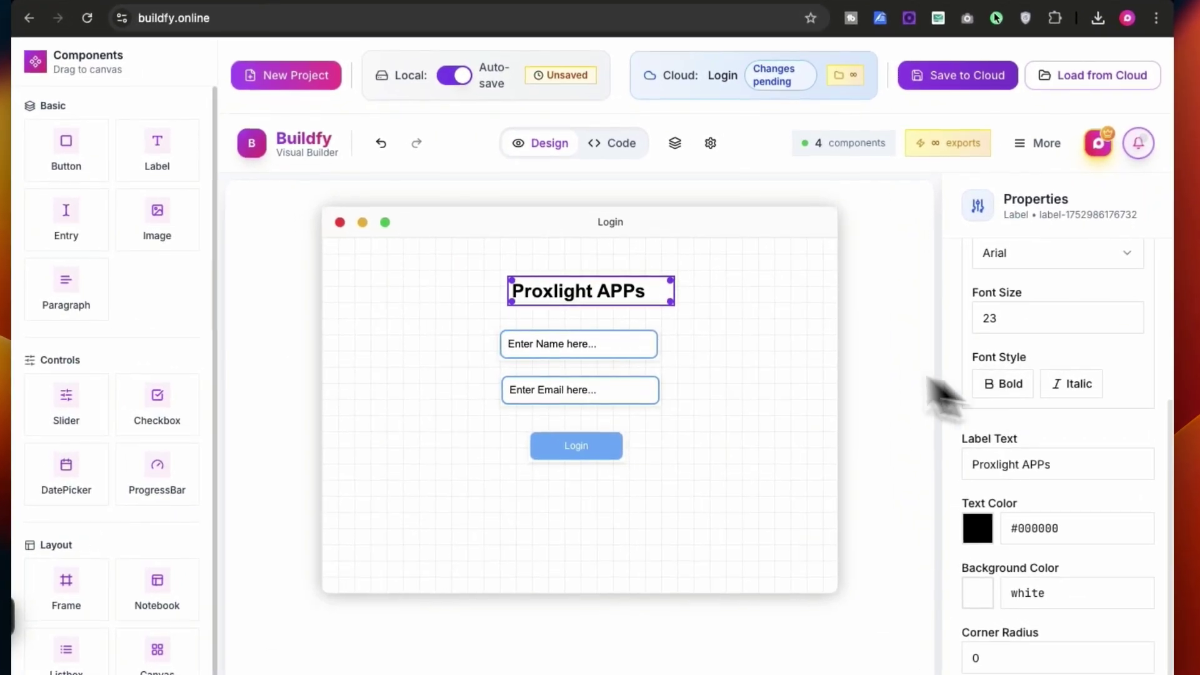
left_click(604, 304)
Colour the title text with the Login button's blue using the eyedropper
scroll(1017, 348, "down", 4)
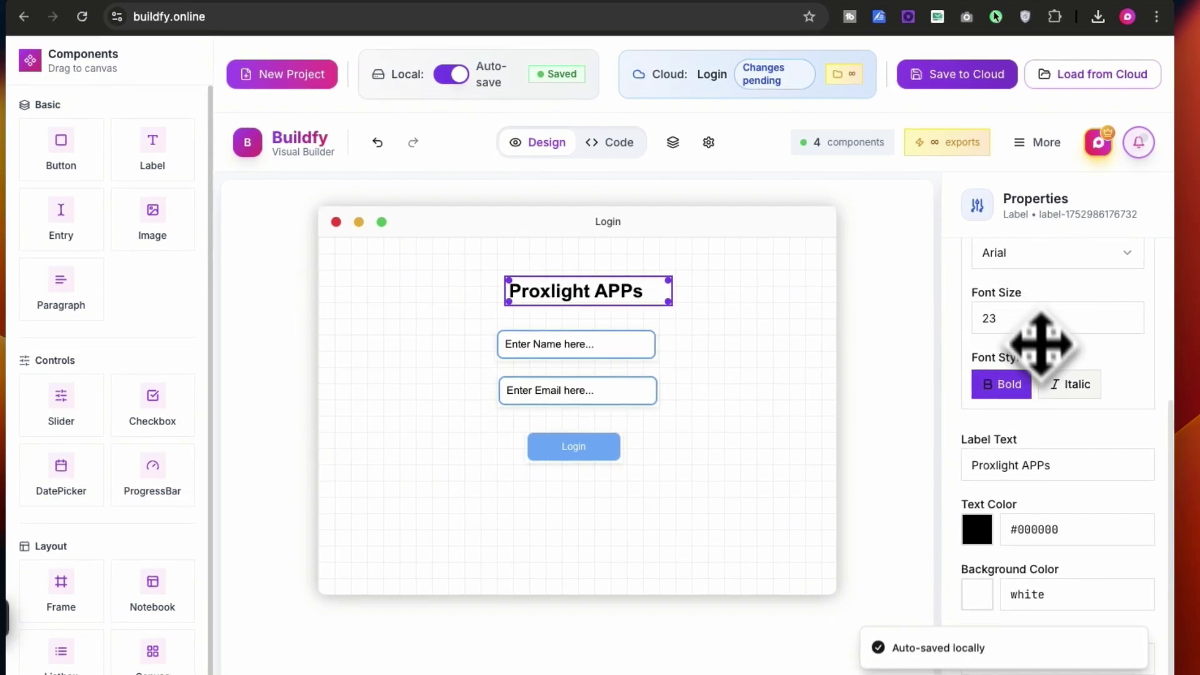
left_click(978, 530)
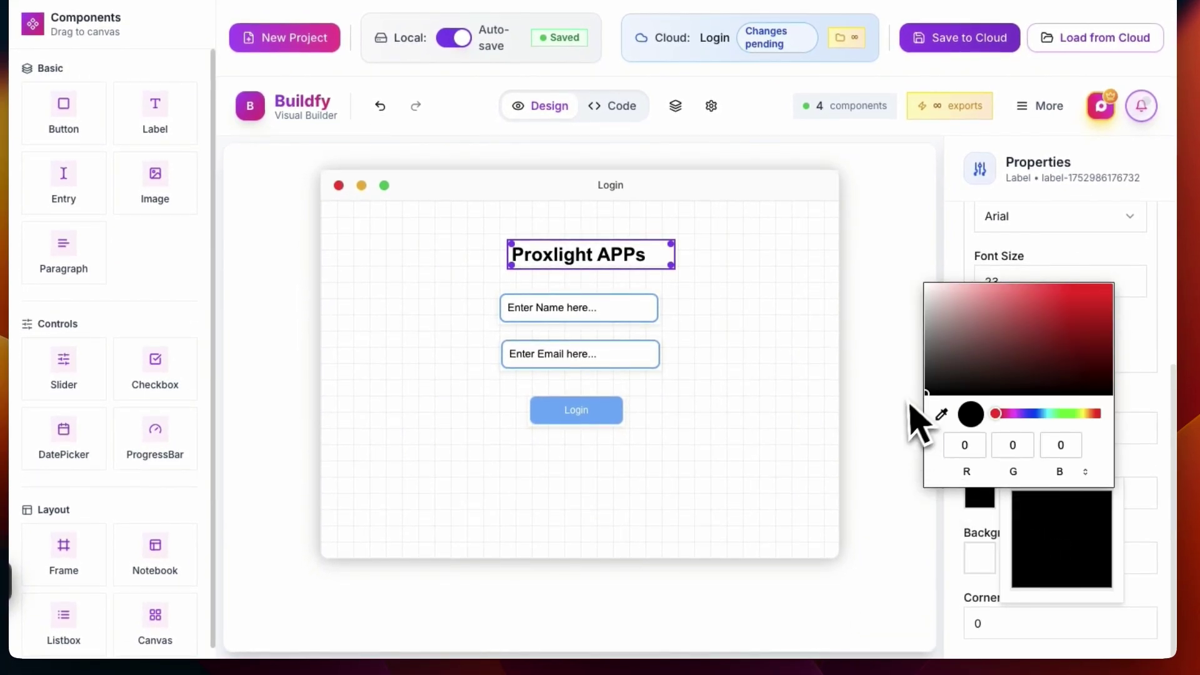
left_click(941, 414)
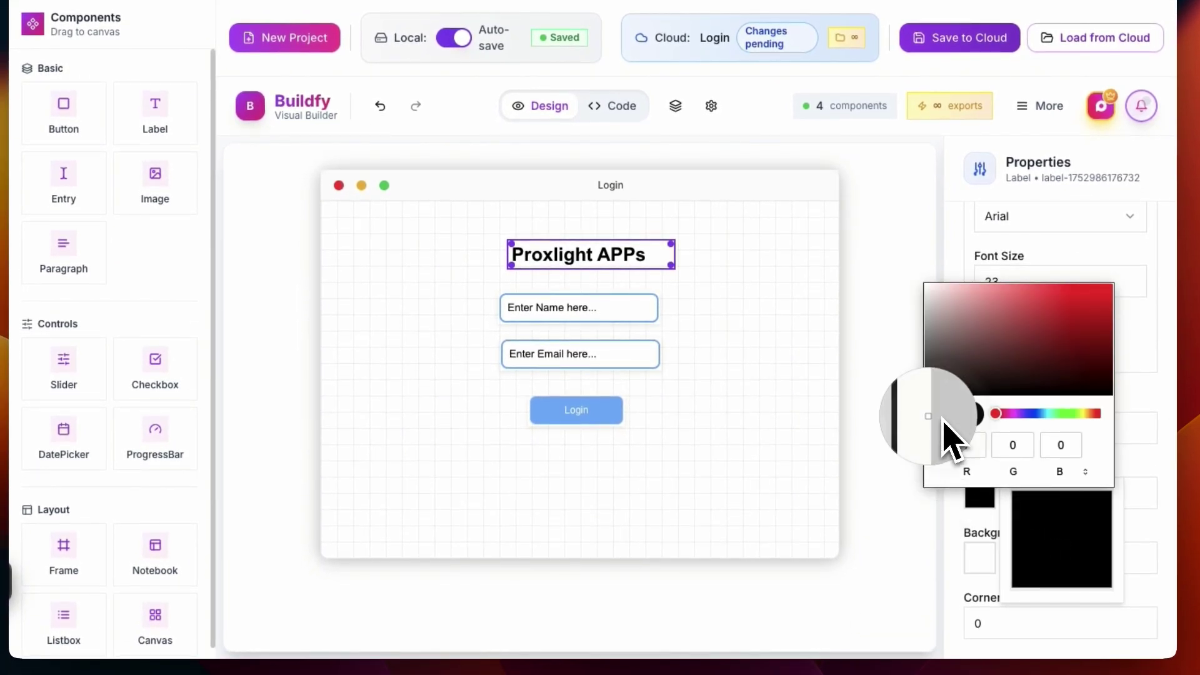
left_click(581, 410)
left_click(805, 383)
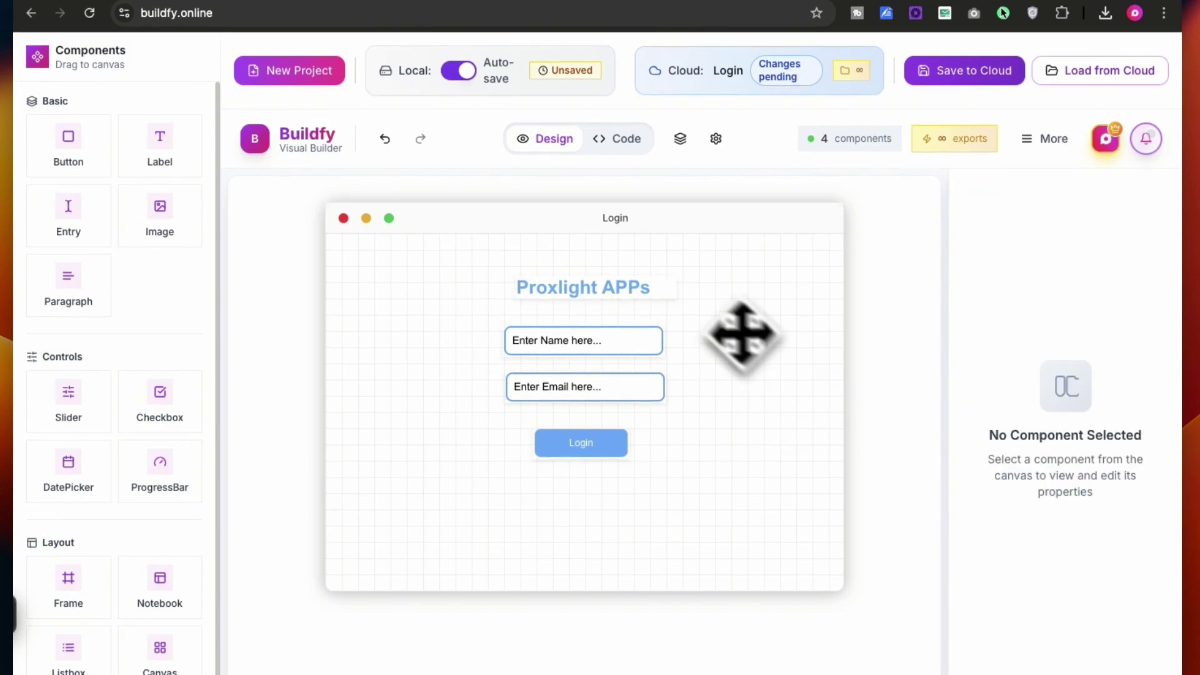
left_click(648, 295)
left_click(711, 327)
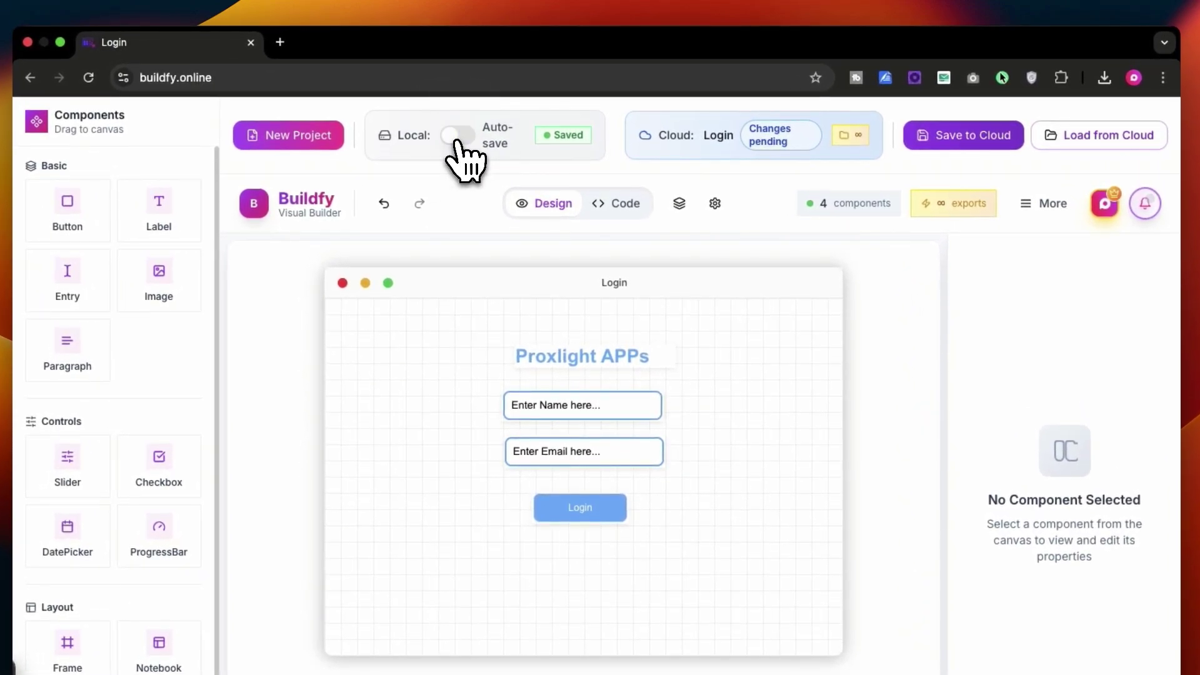
Save the Login project to the cloud and confirm it appears in the cloud projects list
left_click(981, 137)
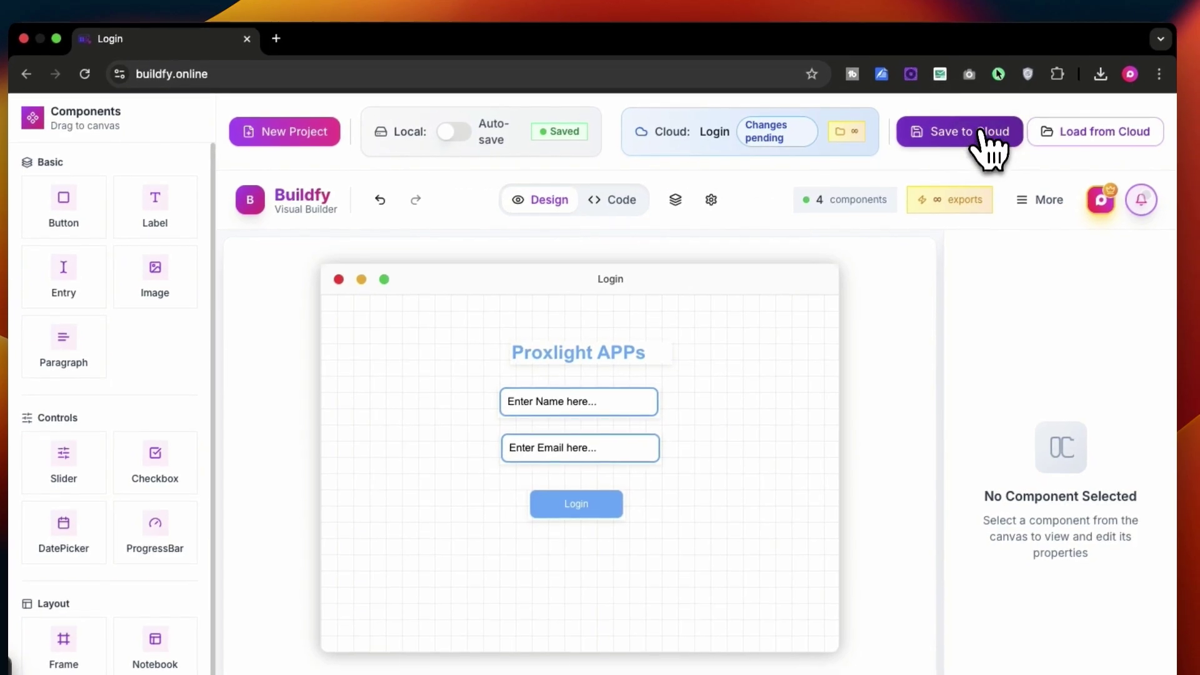
left_click(1056, 130)
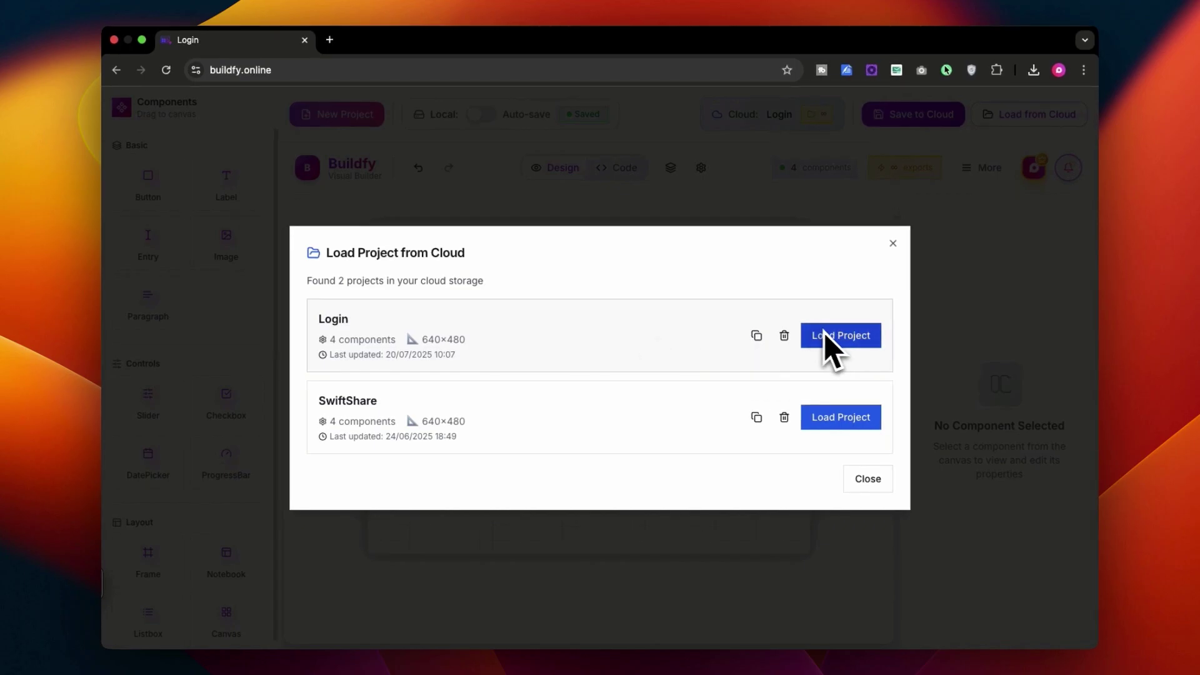
left_click(892, 243)
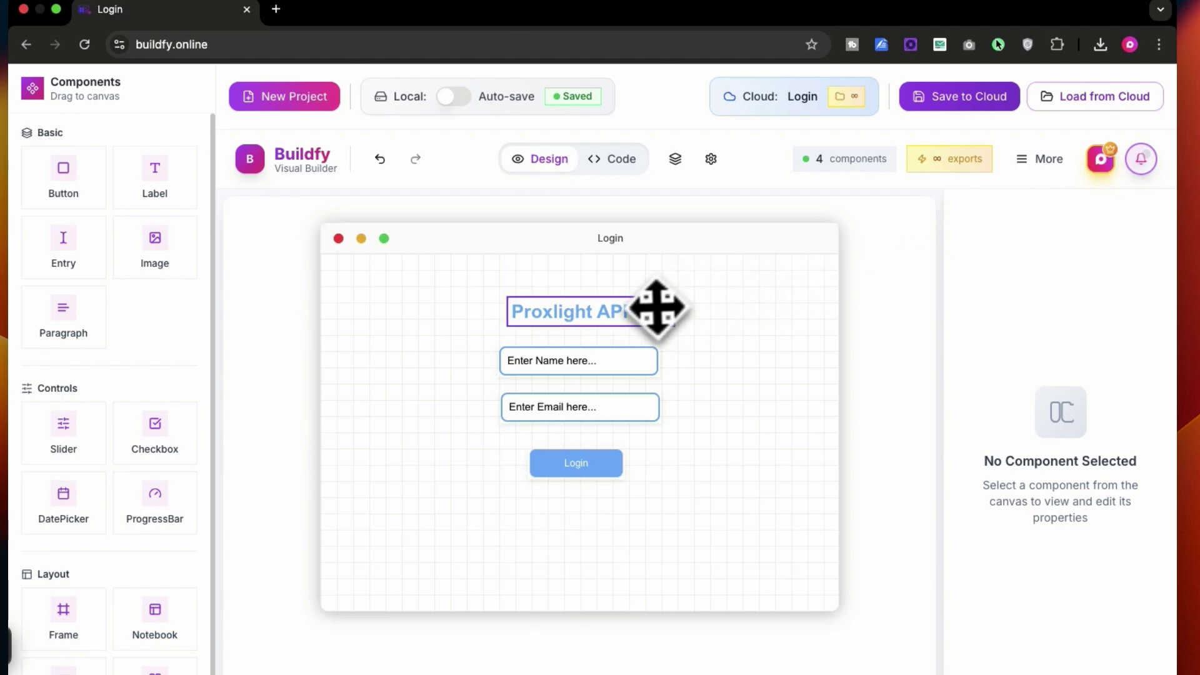
Nudge the title and name field slightly right, then view the generated app.py code
left_click_drag(653, 310, 656, 325)
left_click(685, 383)
left_click_drag(623, 377, 598, 478)
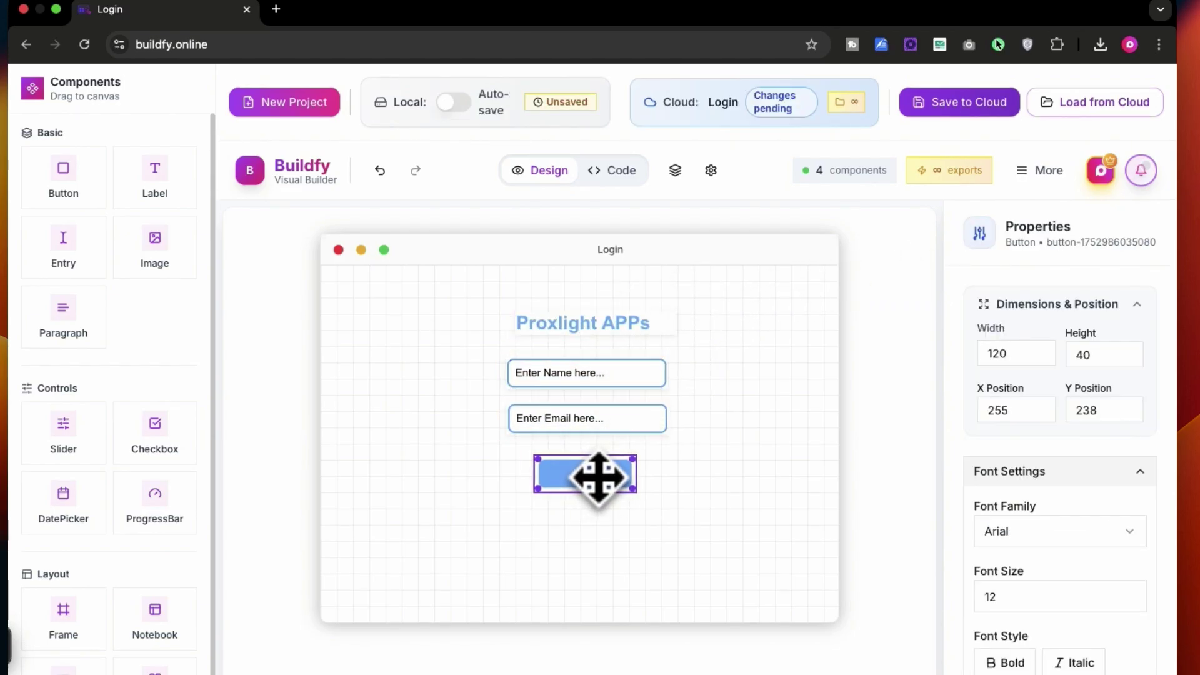
left_click(737, 441)
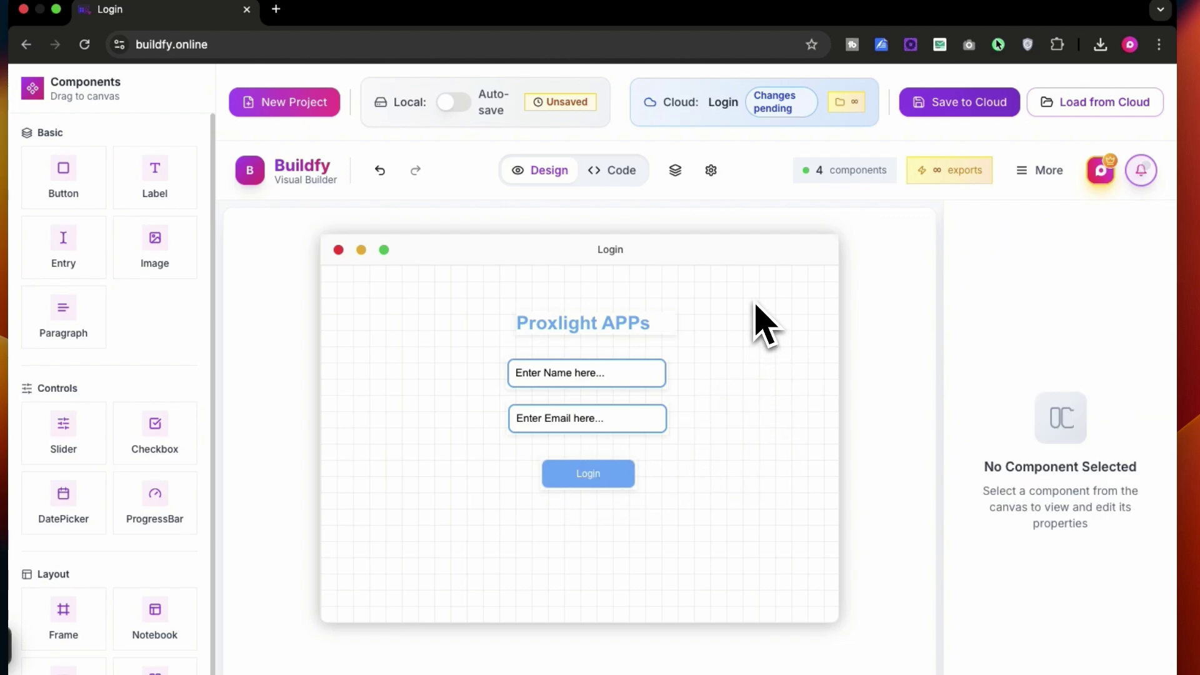
left_click(614, 170)
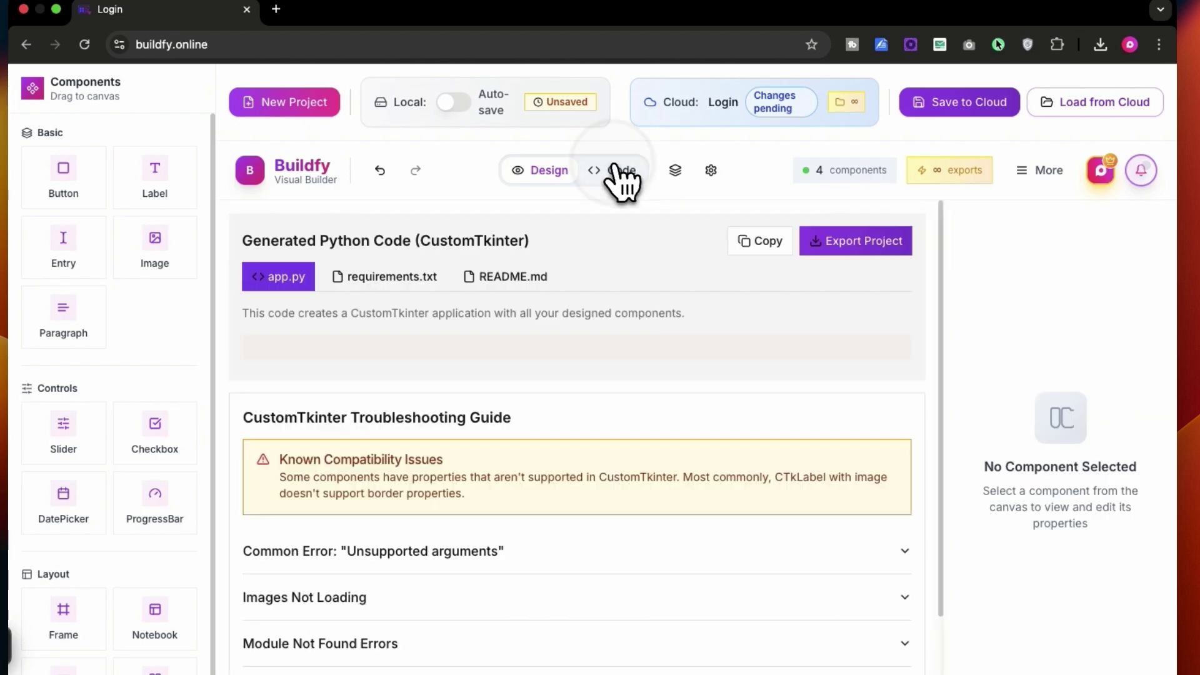
Export the project as the customtkinter-project zip download
left_click(889, 249)
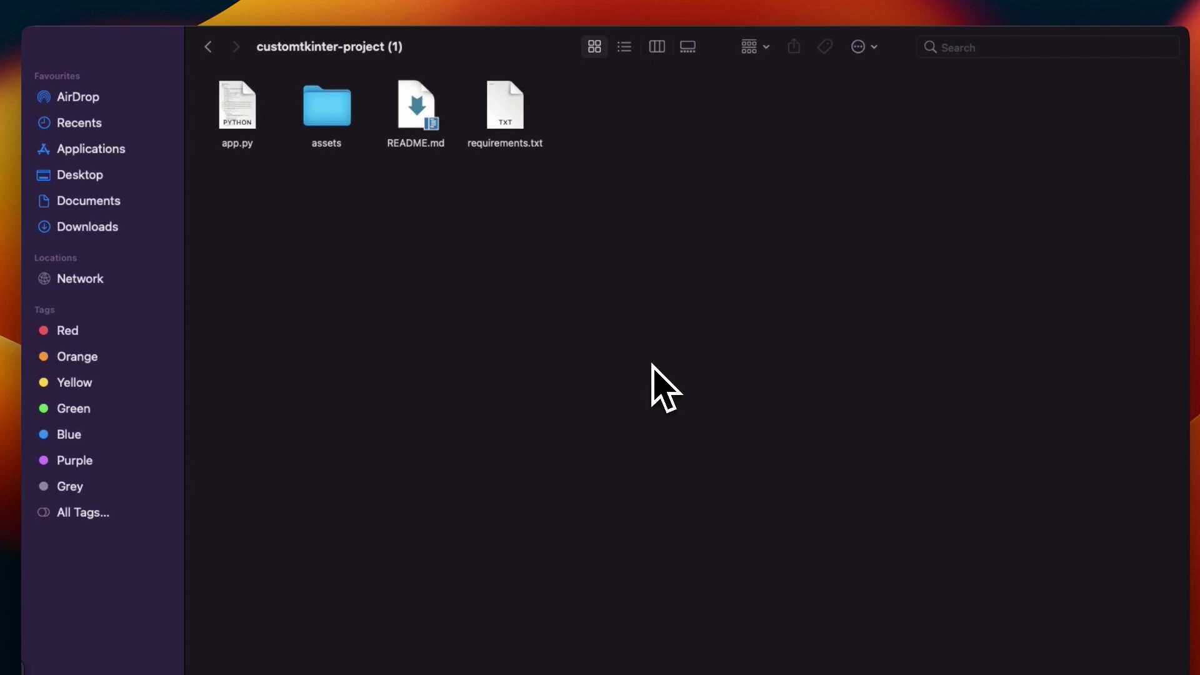
Open the exported app.py from Finder in IDLE (default)
left_click(421, 113)
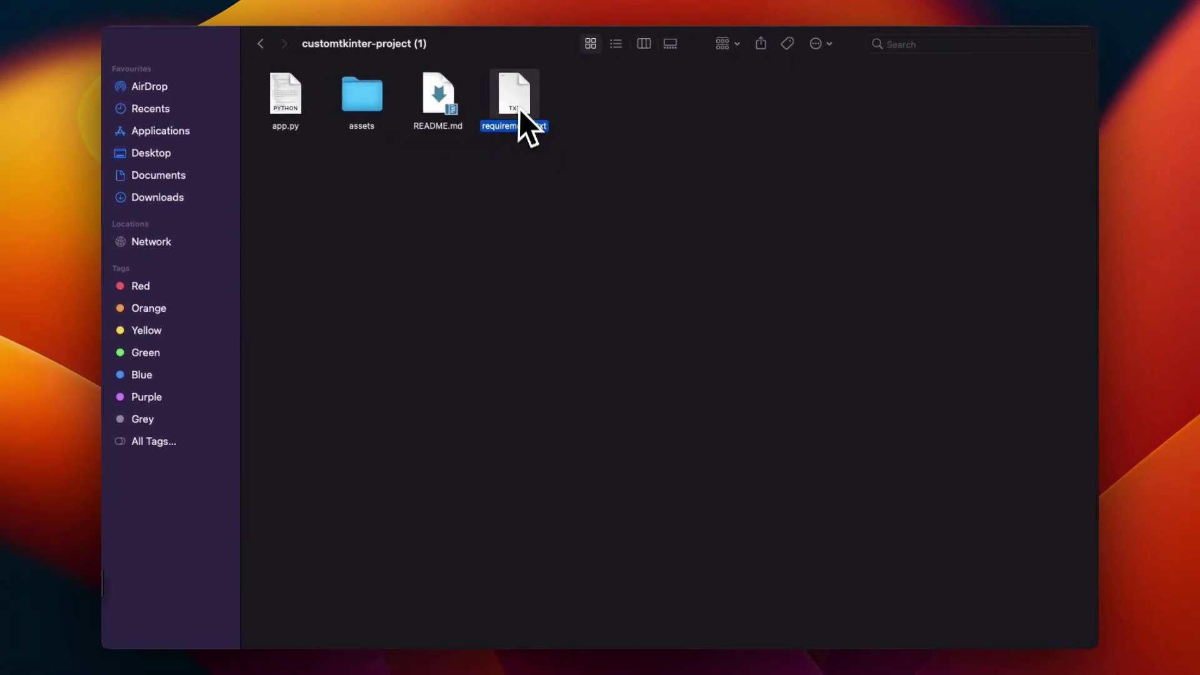
left_click(298, 106)
right_click(296, 102)
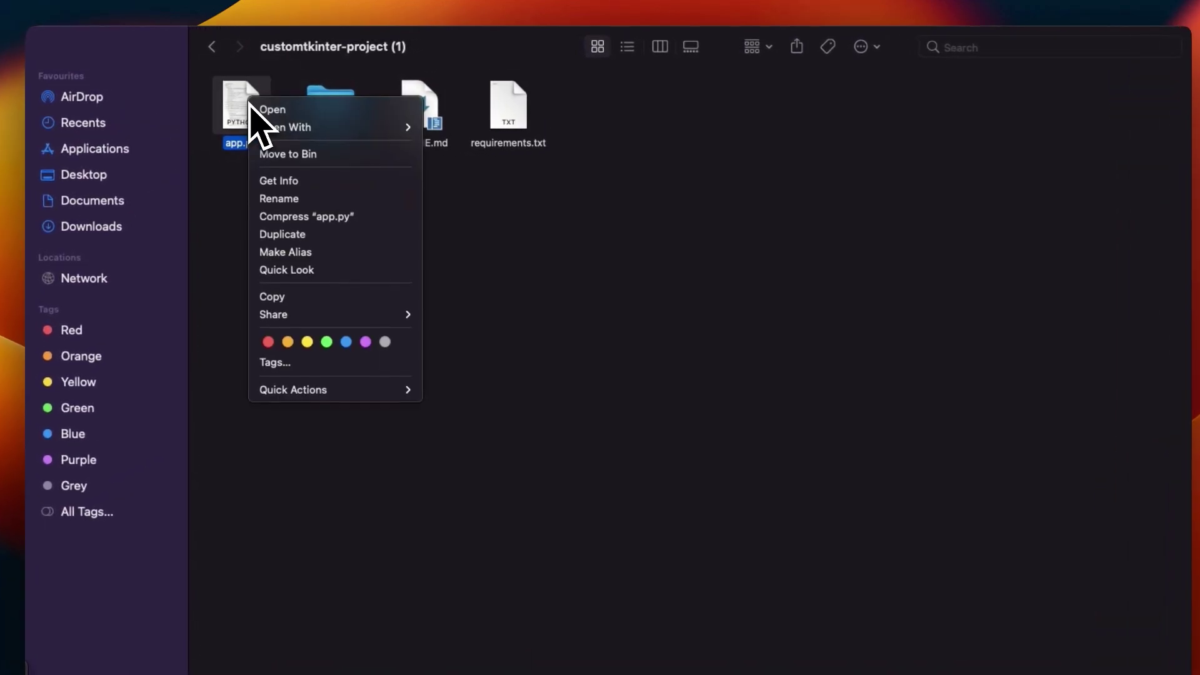
mouse_move(275, 134)
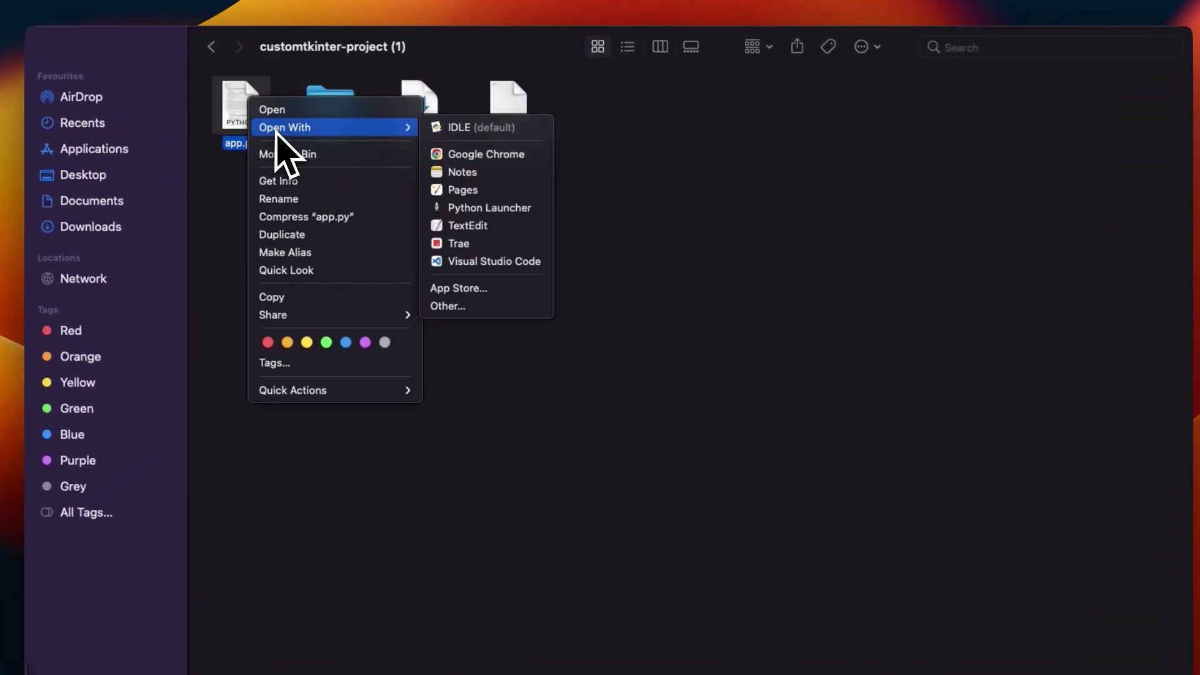
left_click(459, 128)
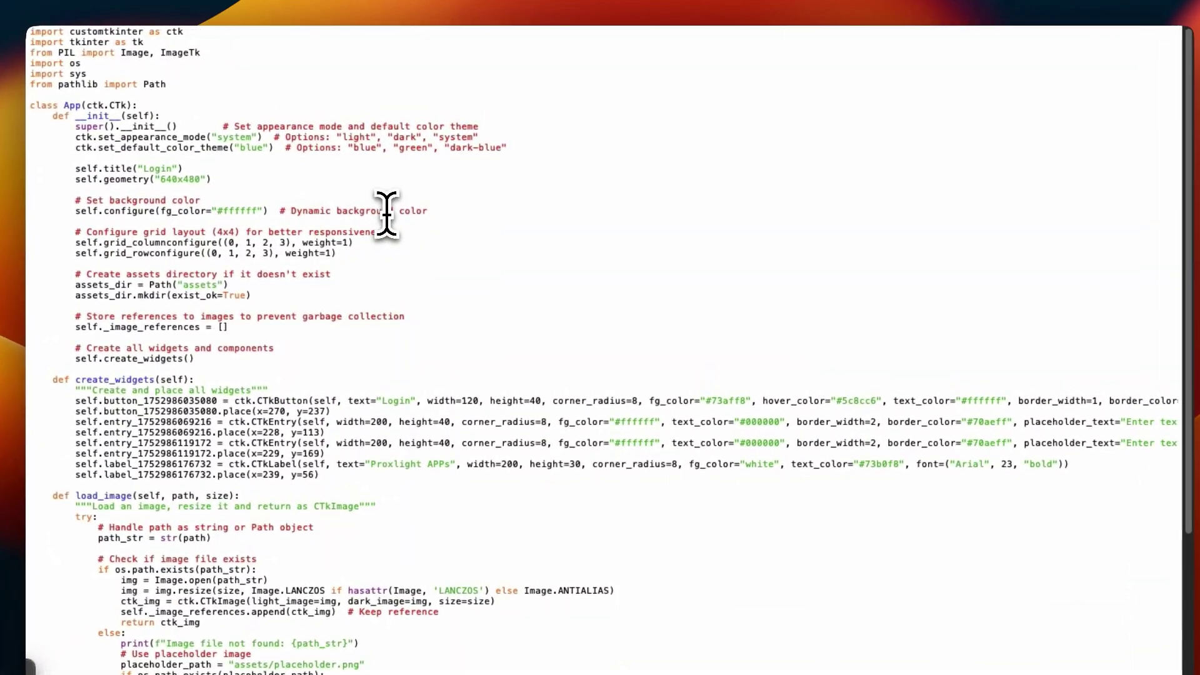
key("F5")
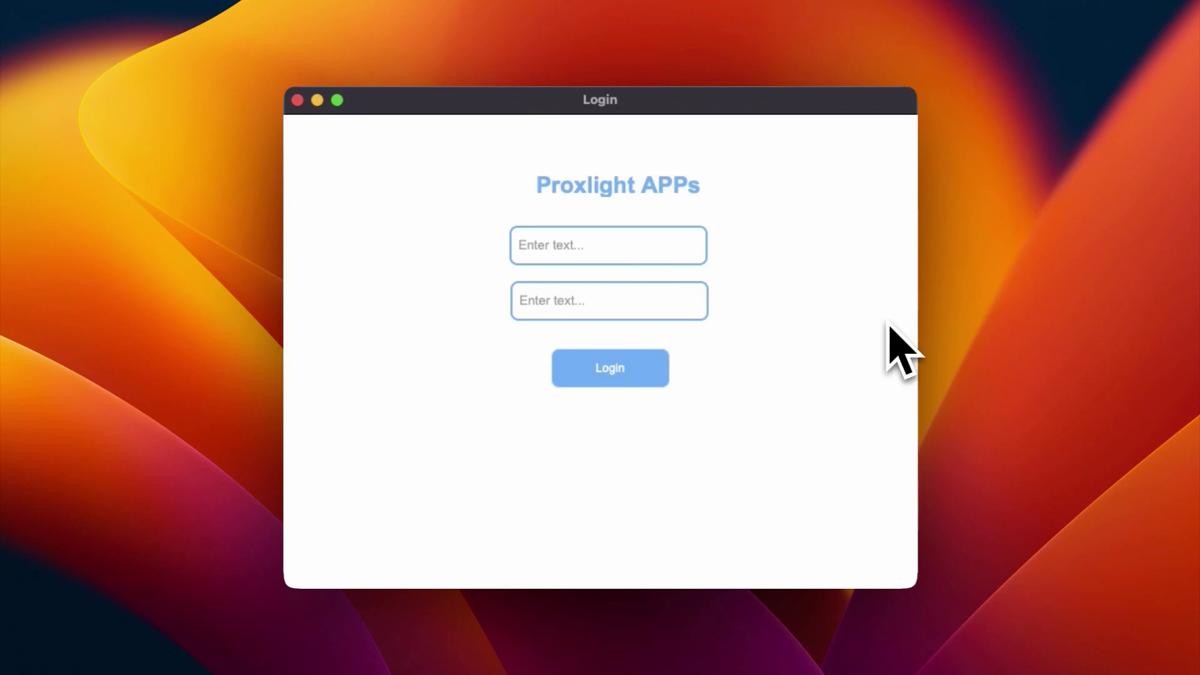
left_click(573, 236)
type("proxlight")
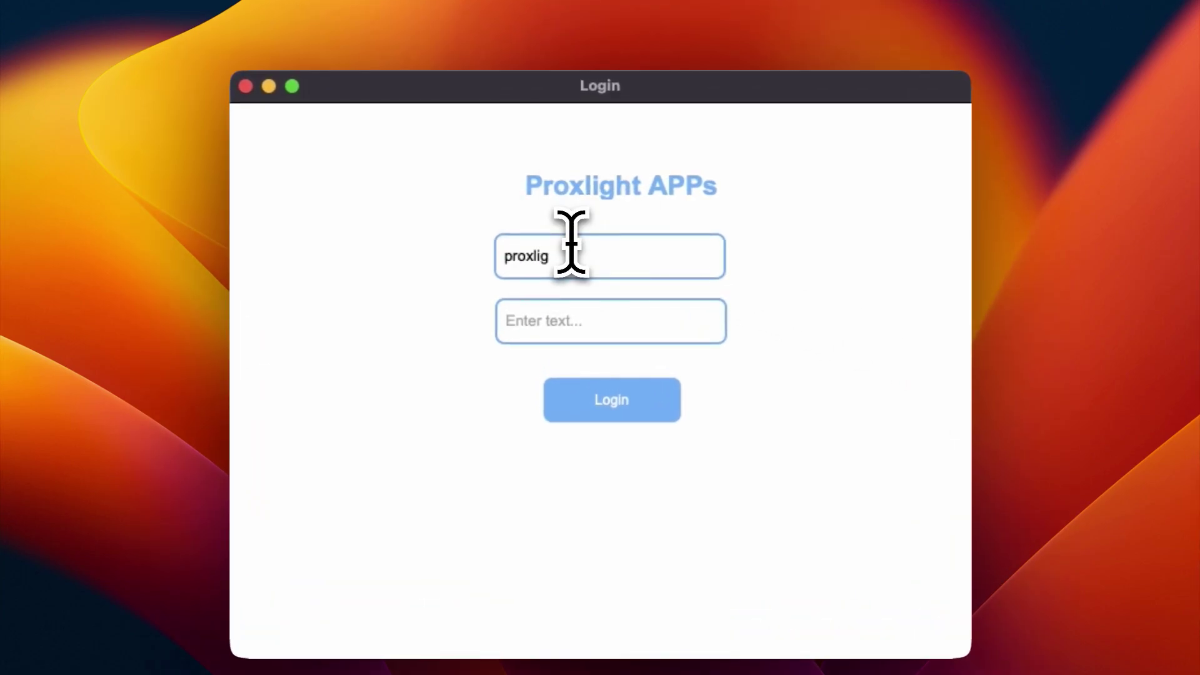
left_click(587, 300)
type("pr")
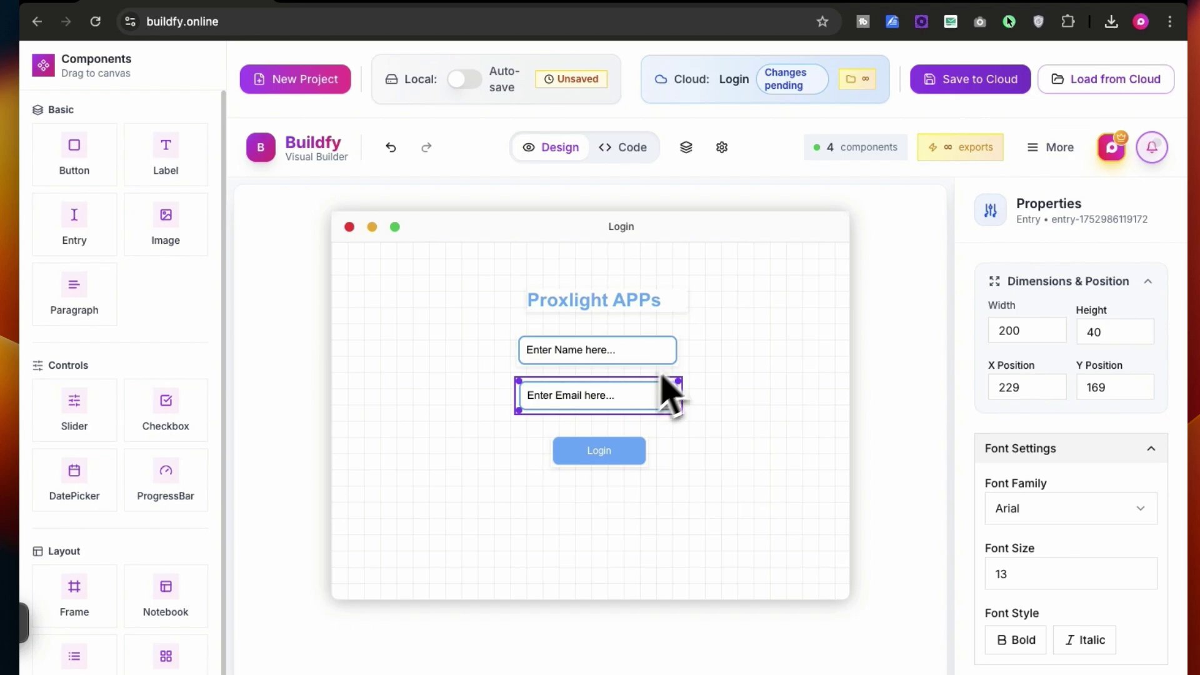
left_click_drag(91, 410, 555, 540)
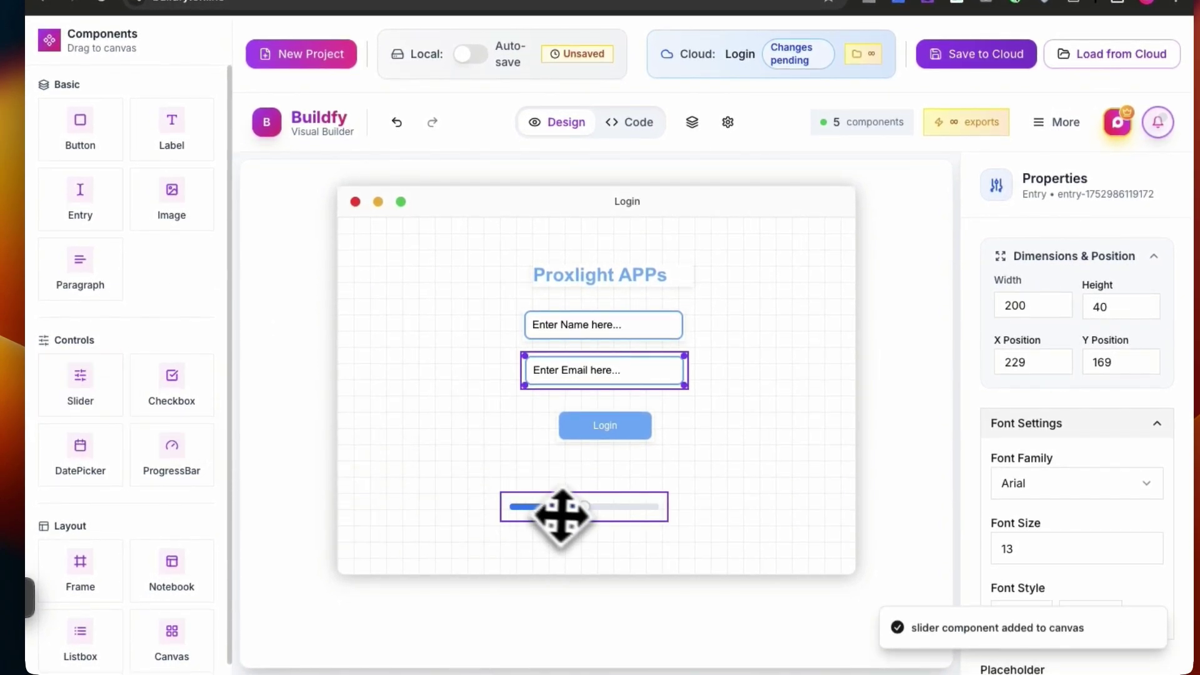
left_click(560, 507)
key("Delete")
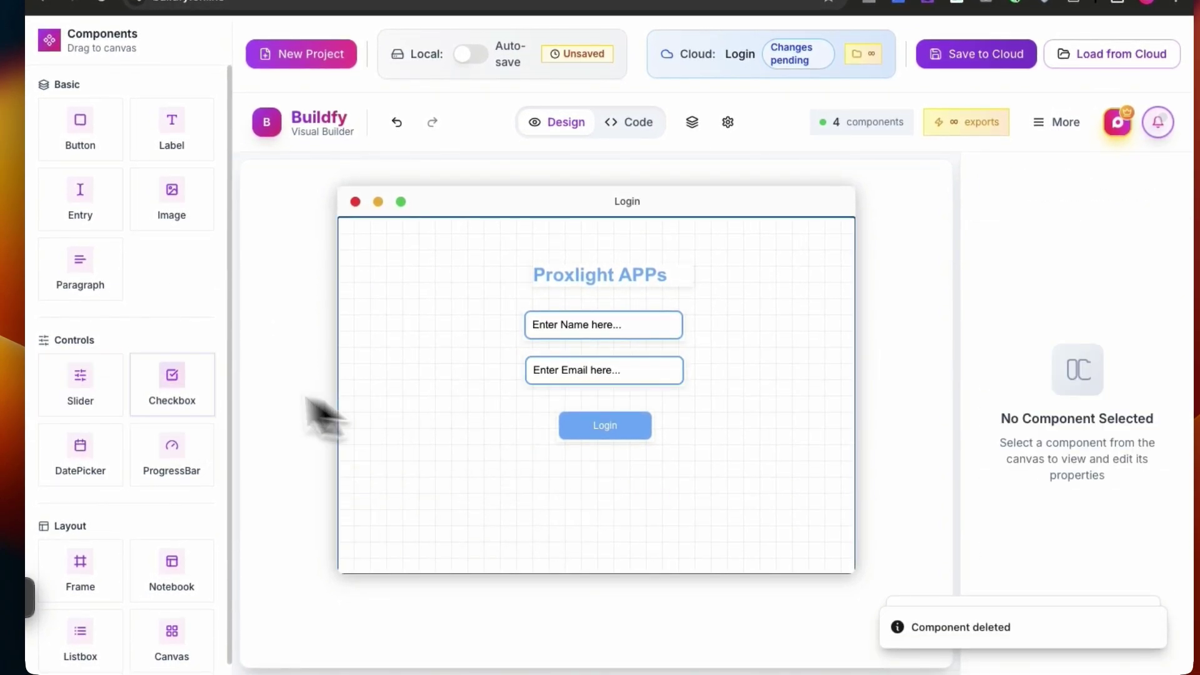
left_click_drag(159, 395, 493, 415)
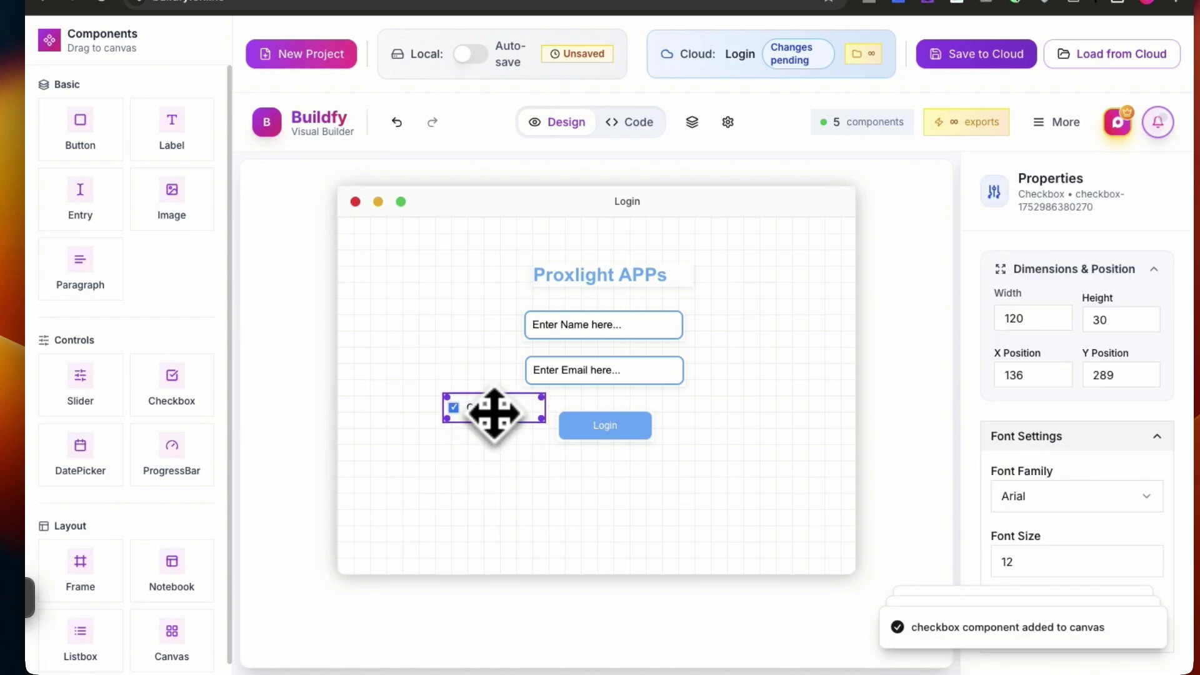
left_click(536, 530)
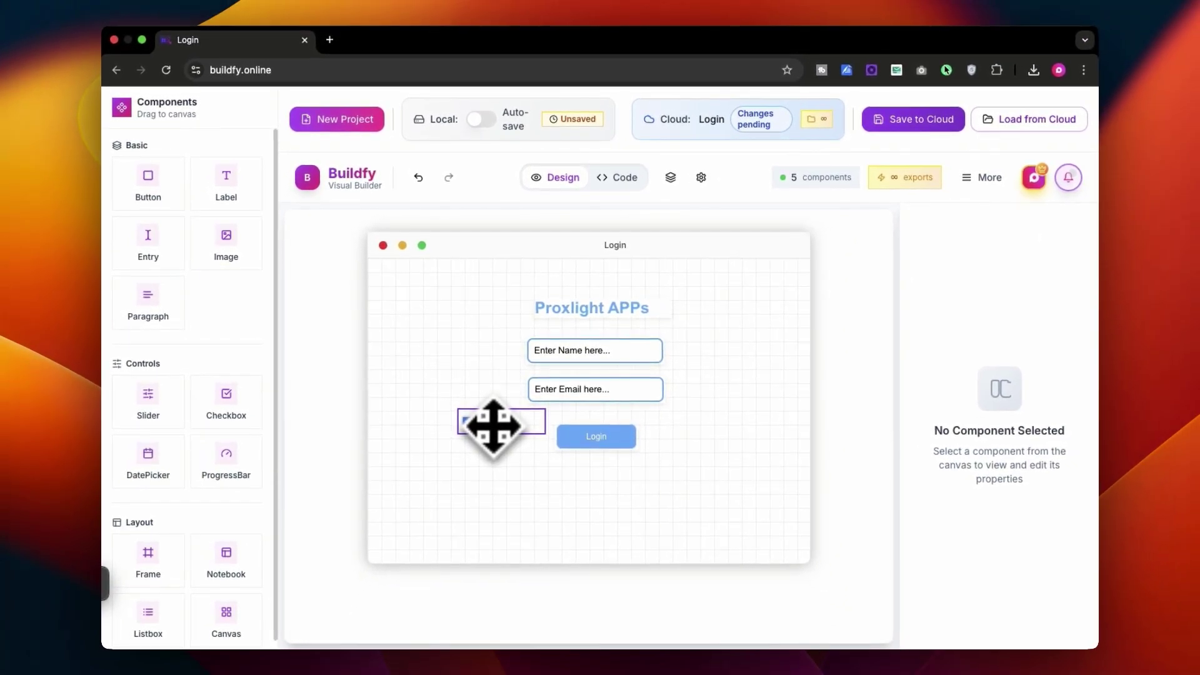
left_click(494, 427)
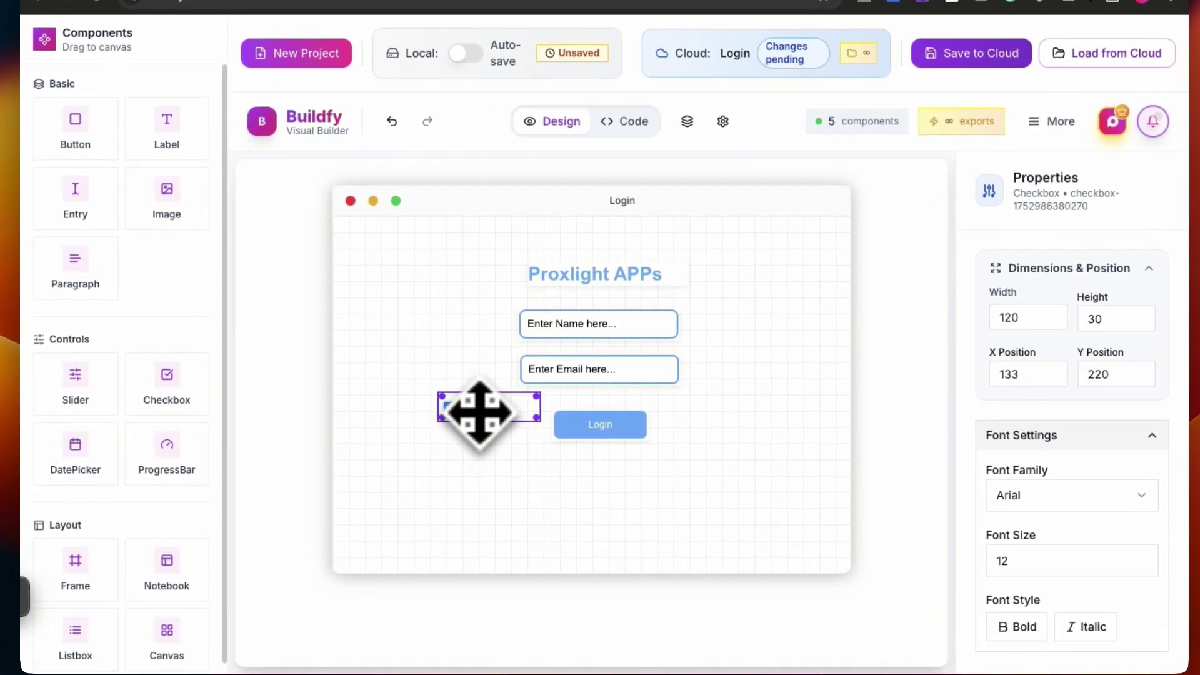
key("BackSpace")
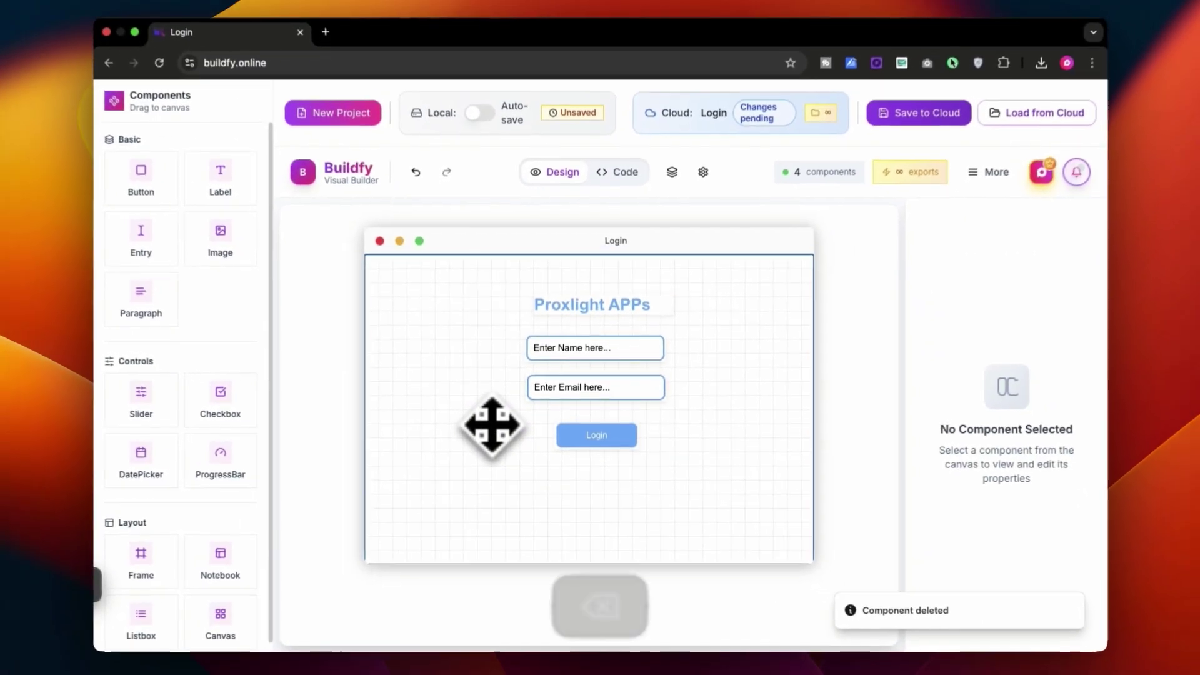